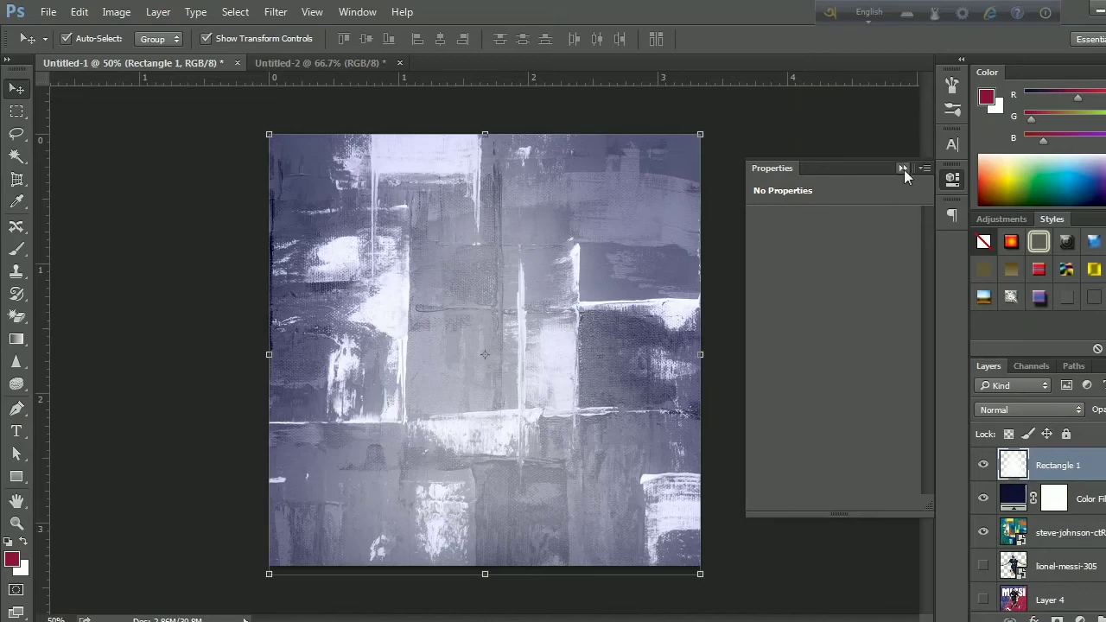
Group the colour fill and texture photo layers together
left_click(902, 168)
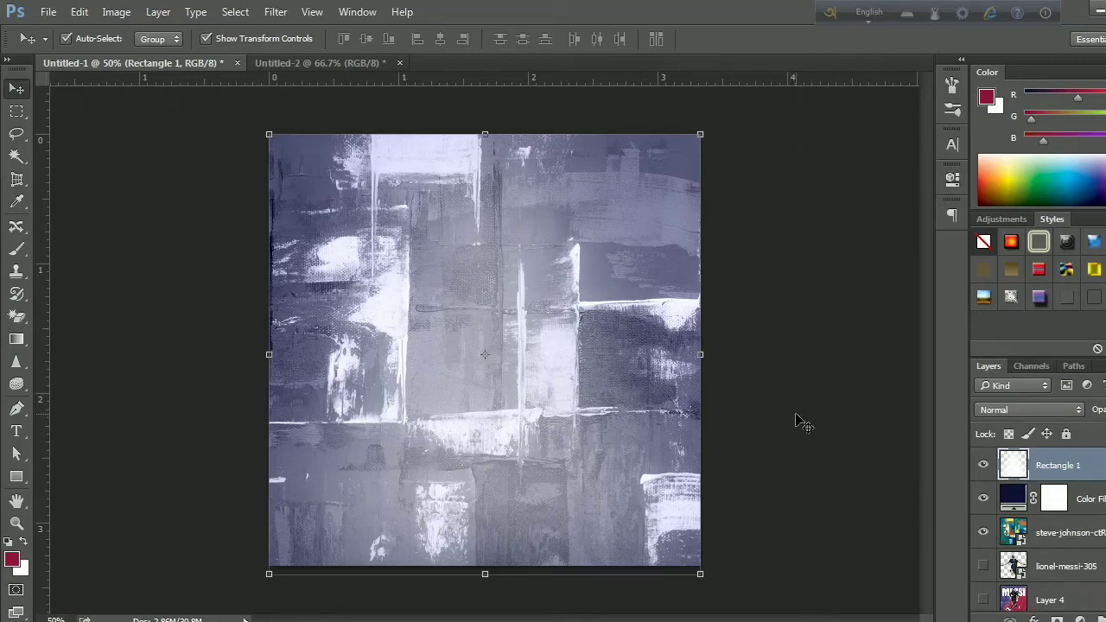
left_click(1098, 502)
left_click(1082, 535)
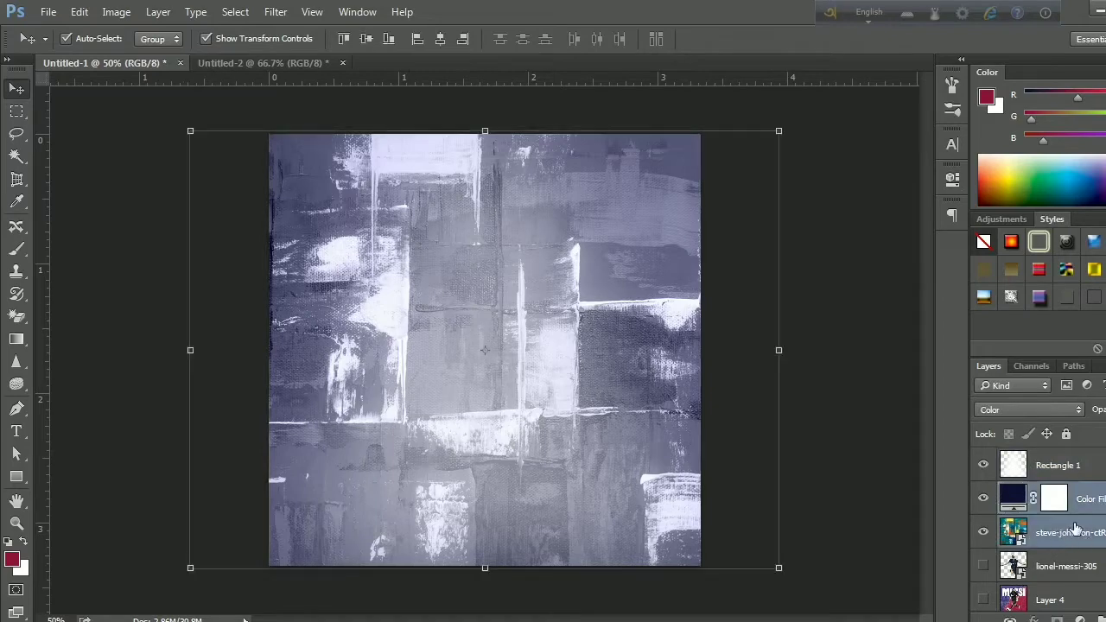
key("ctrl+g")
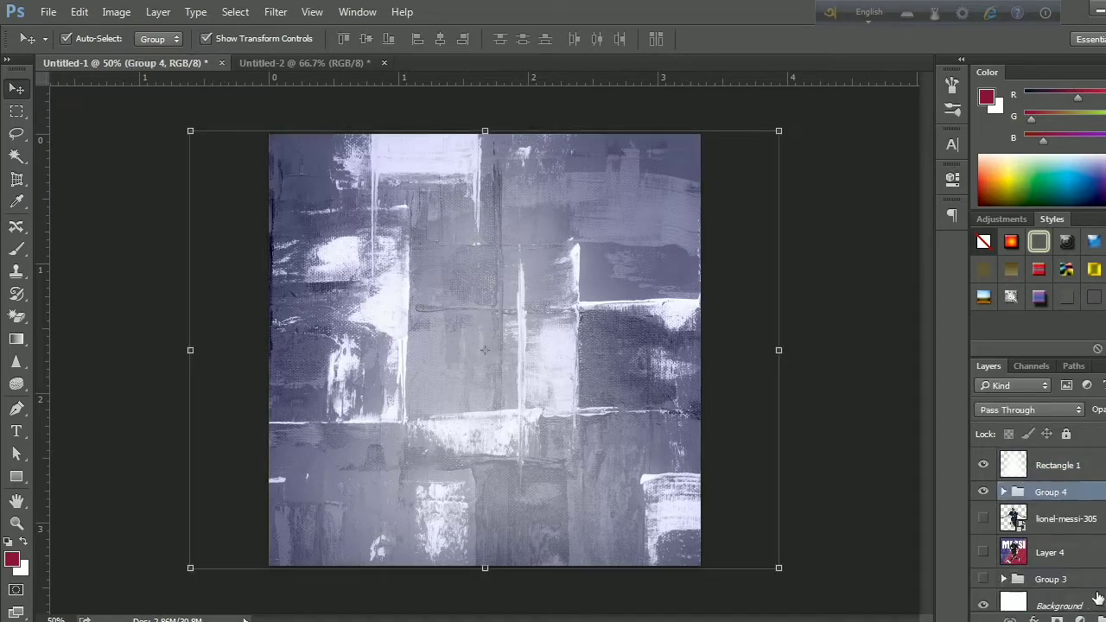
Add a Curves adjustment above the group, pulled down to darken the texture
left_click(1081, 619)
left_click(1085, 472)
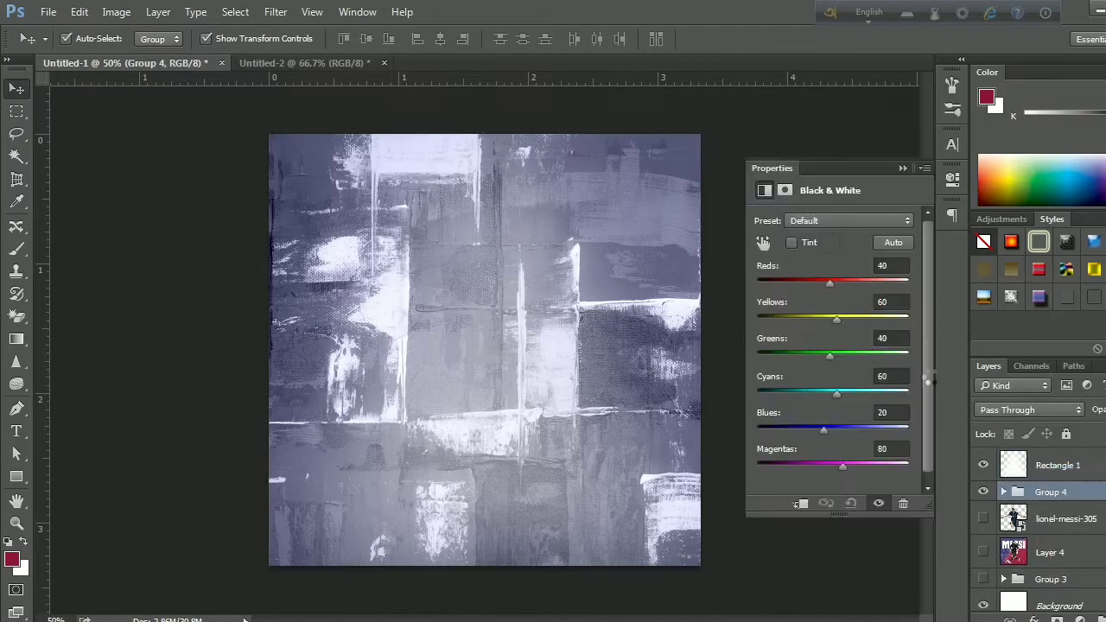
left_click(903, 169)
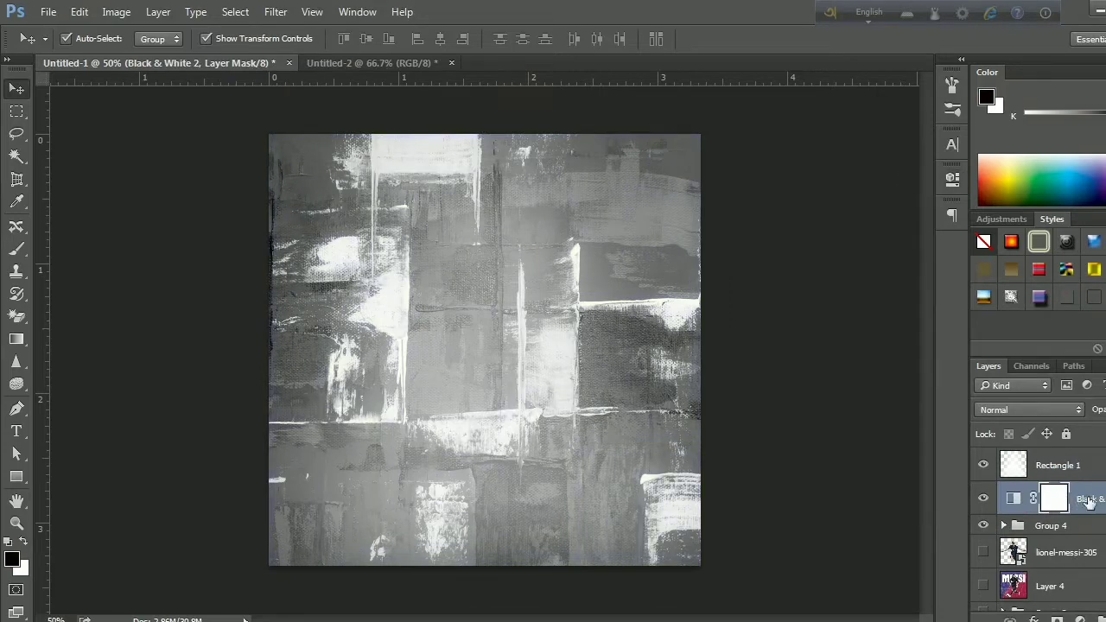
key("ctrl+z")
left_click(1080, 619)
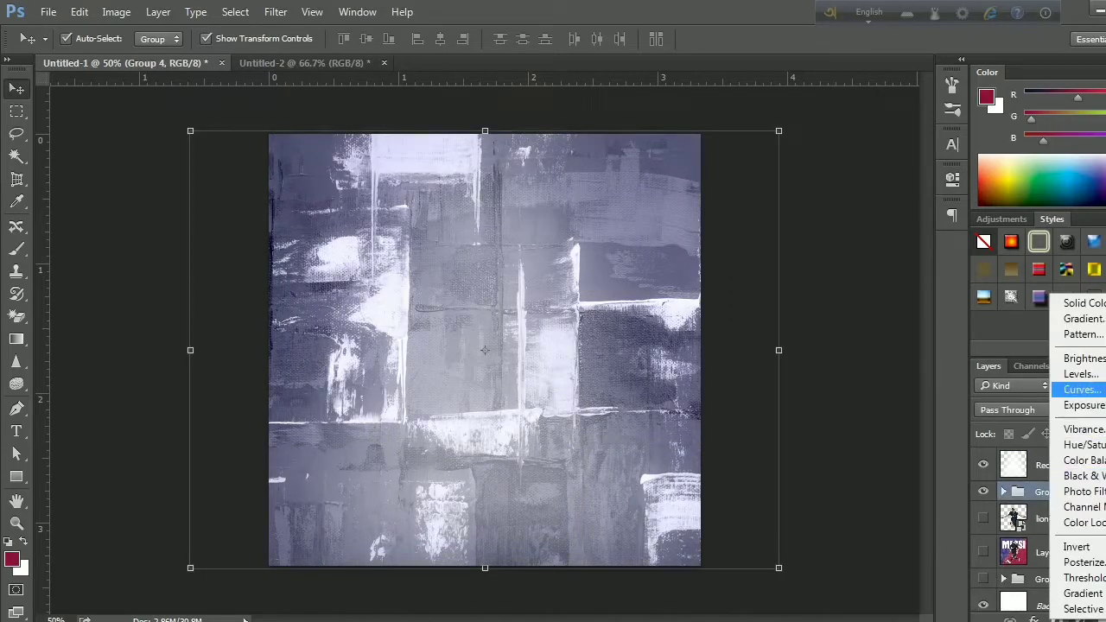
left_click(1081, 389)
left_click_drag(851, 315, 866, 335)
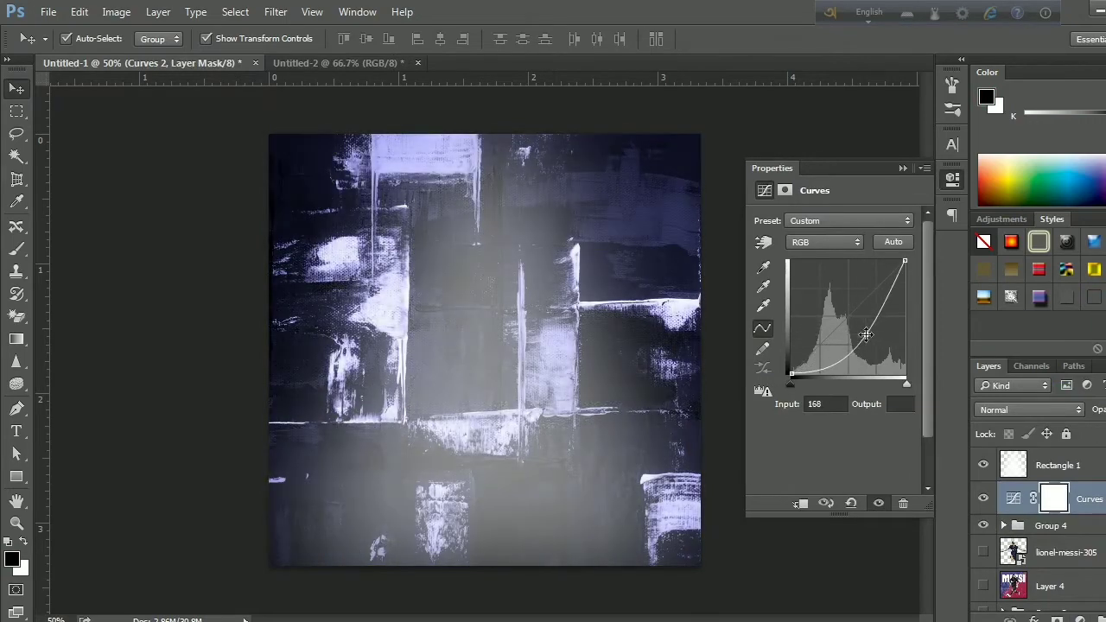
left_click(918, 162)
Raise Rectangle 1's opacity and narrow the glow to 62.40% width
left_click(1089, 463)
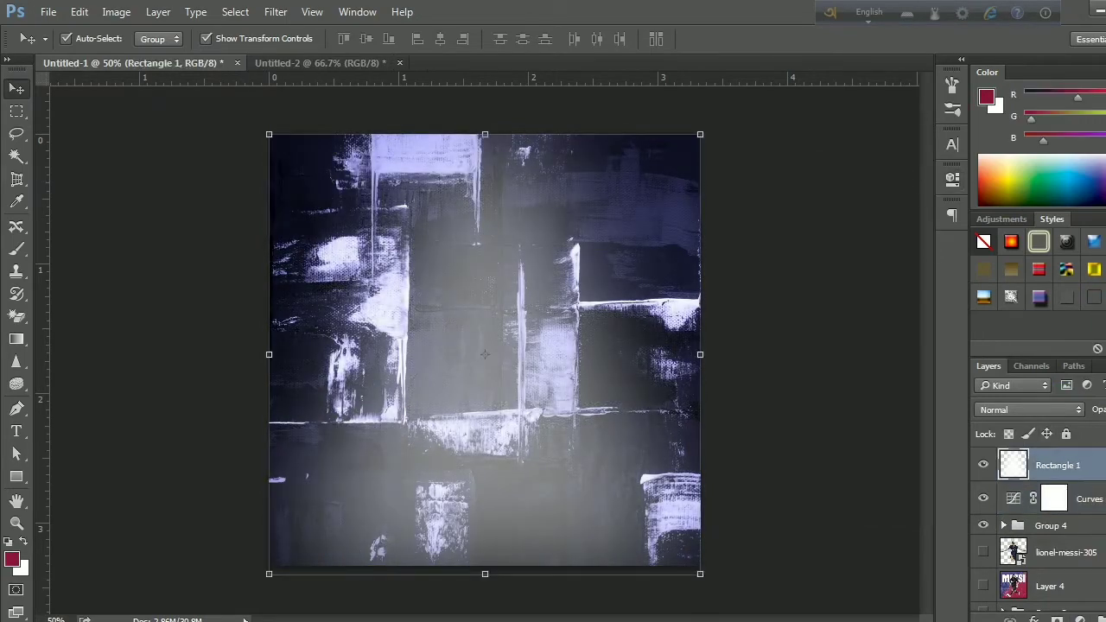
left_click_drag(1096, 428, 1094, 428)
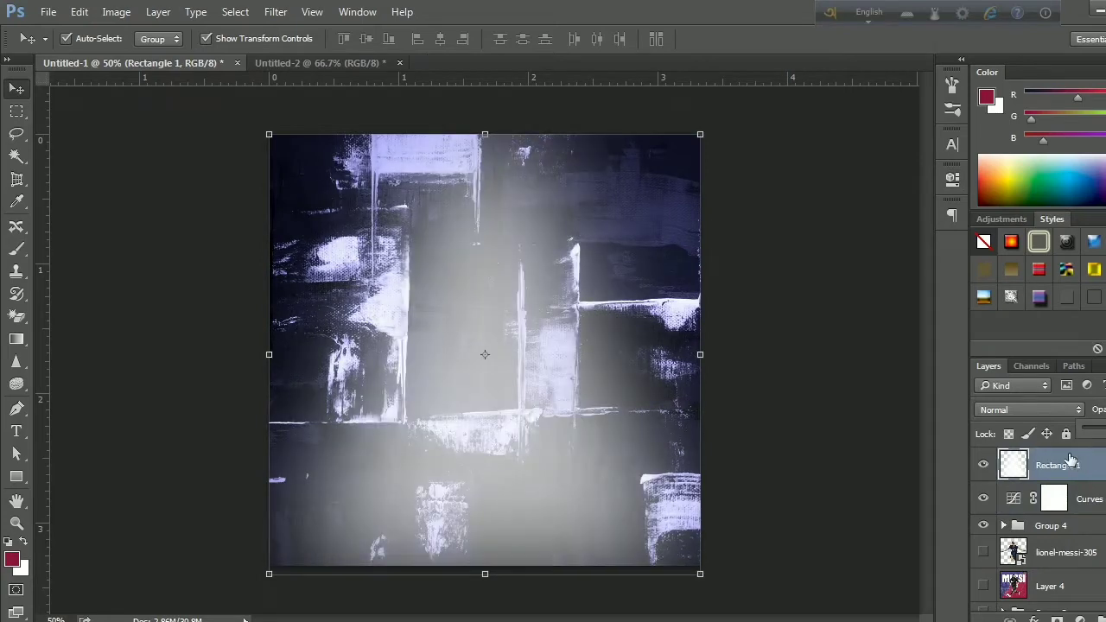
key("ctrl+t")
left_click_drag(700, 354, 621, 378)
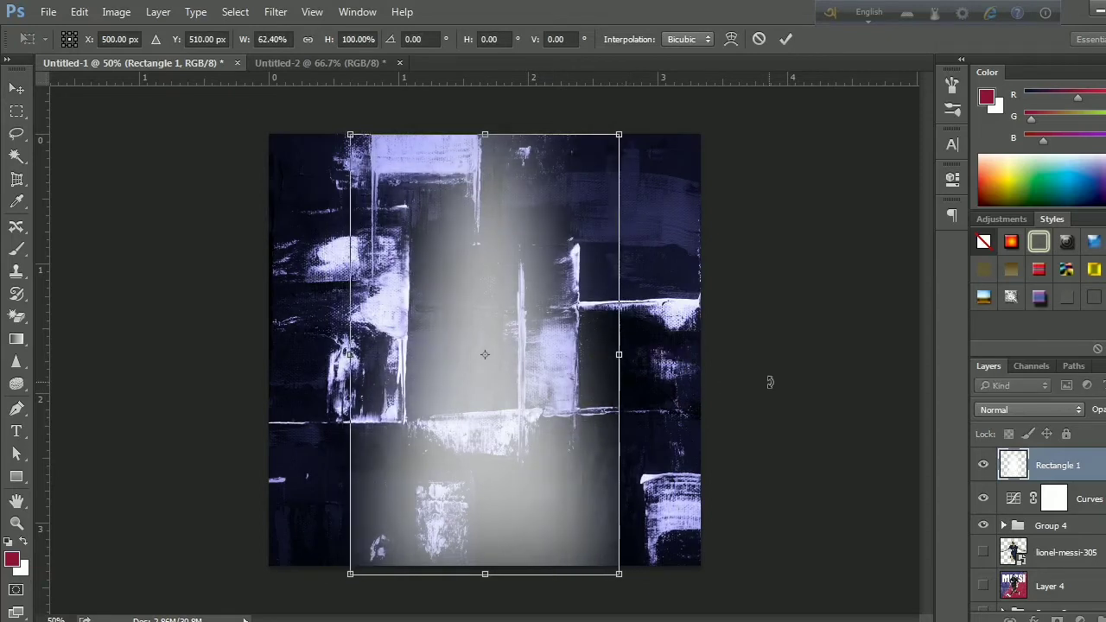
key("Return")
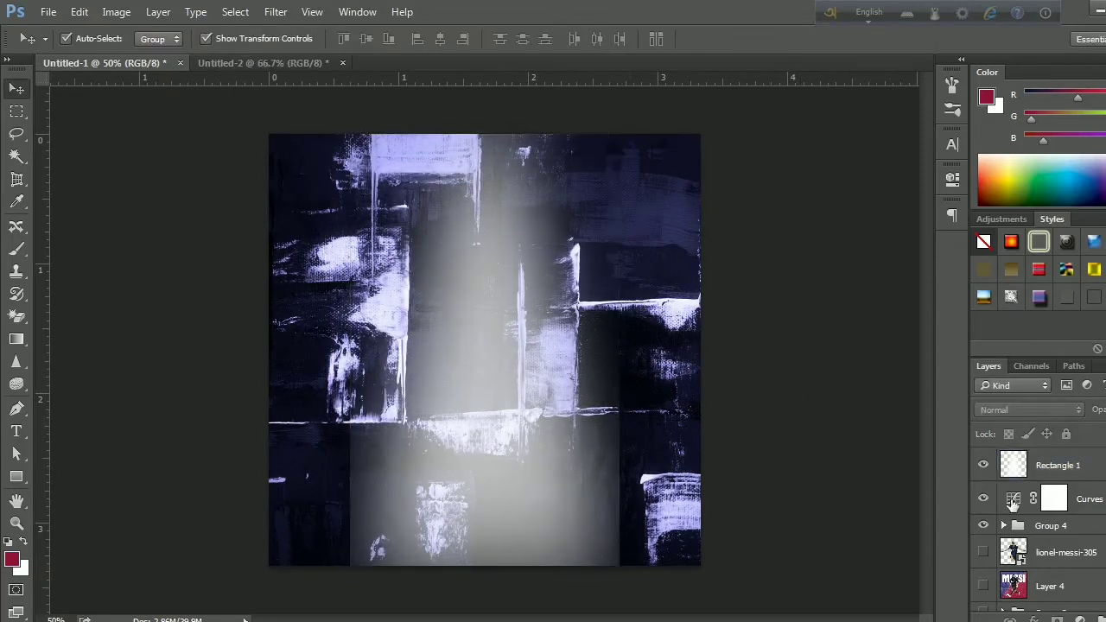
Hide the Curves layer and add a layer mask to Rectangle 1
left_click(986, 499)
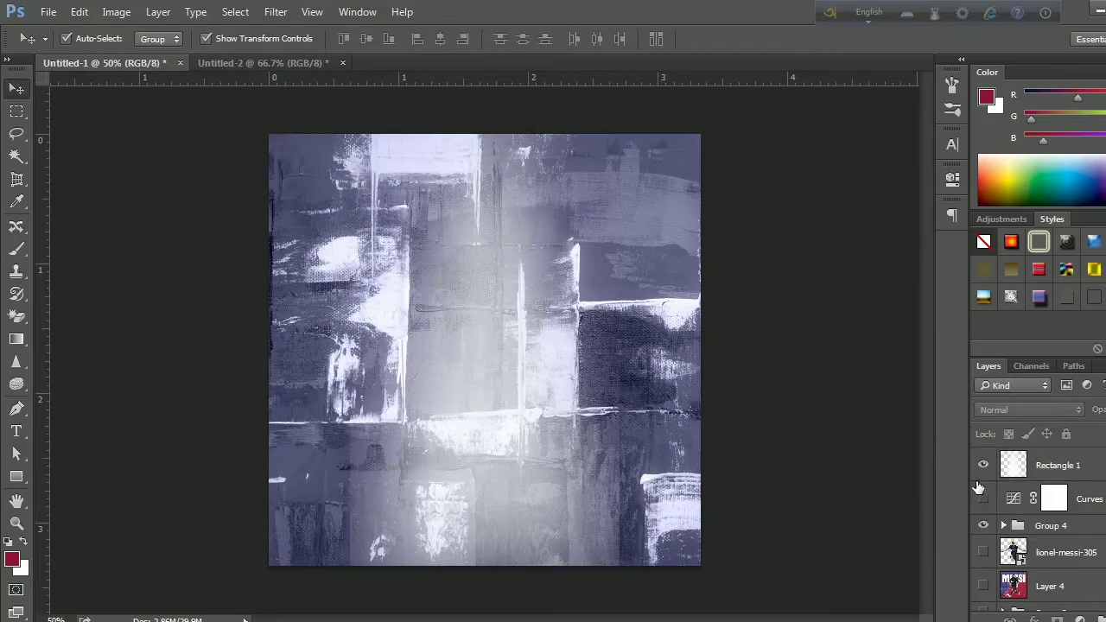
left_click(1046, 467)
left_click(1056, 619)
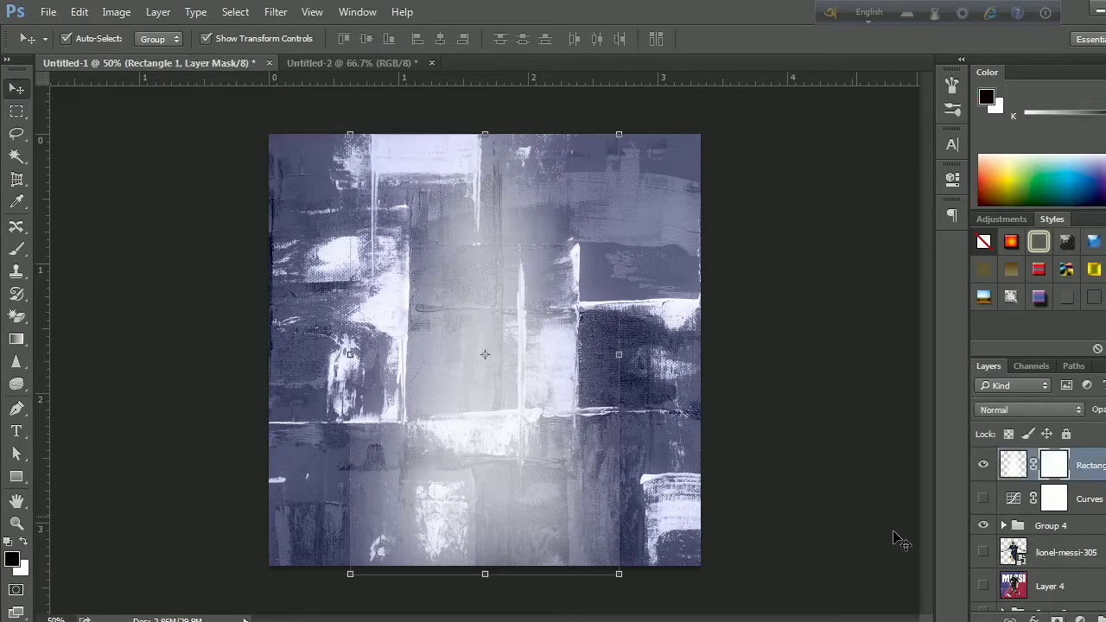
Reset to the default brushes and pick a 175 px soft round brush
key("b")
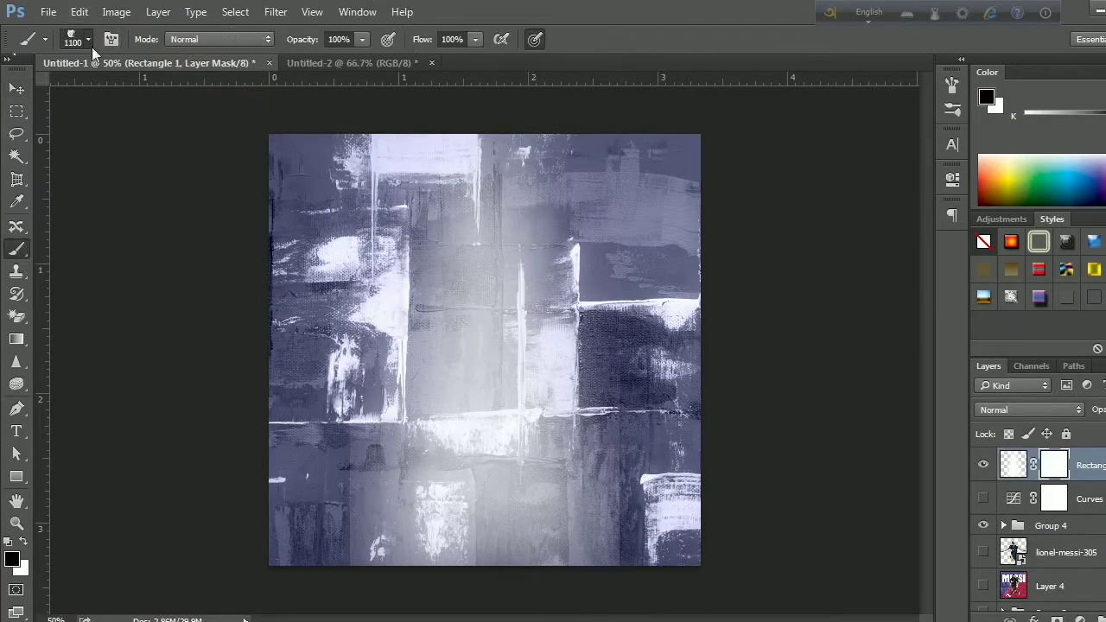
left_click(90, 43)
left_click(234, 72)
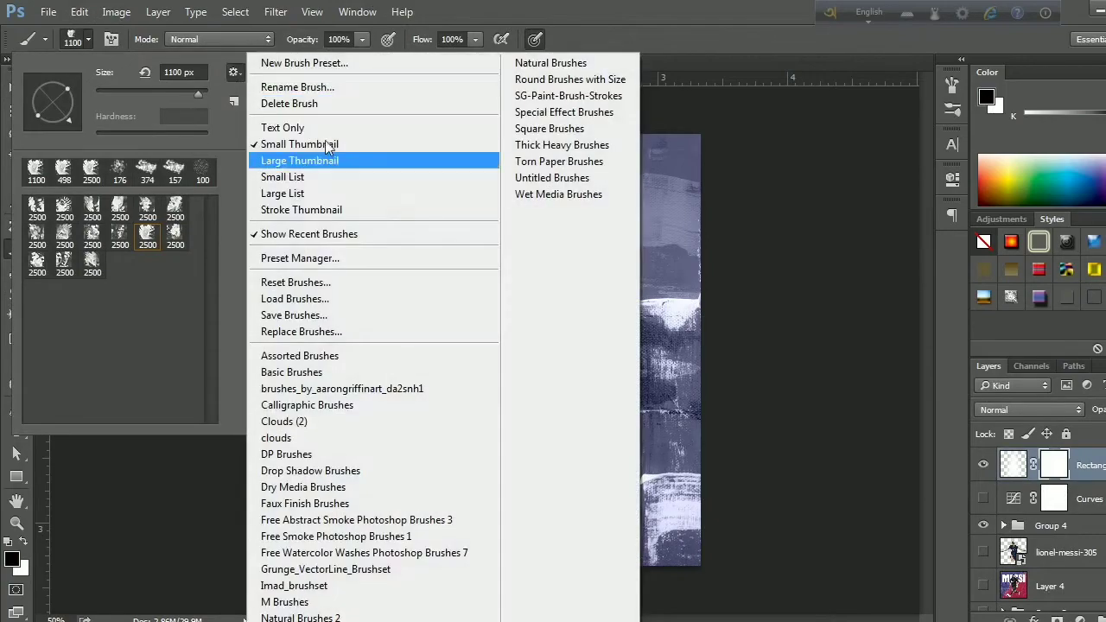
left_click(296, 282)
left_click(512, 254)
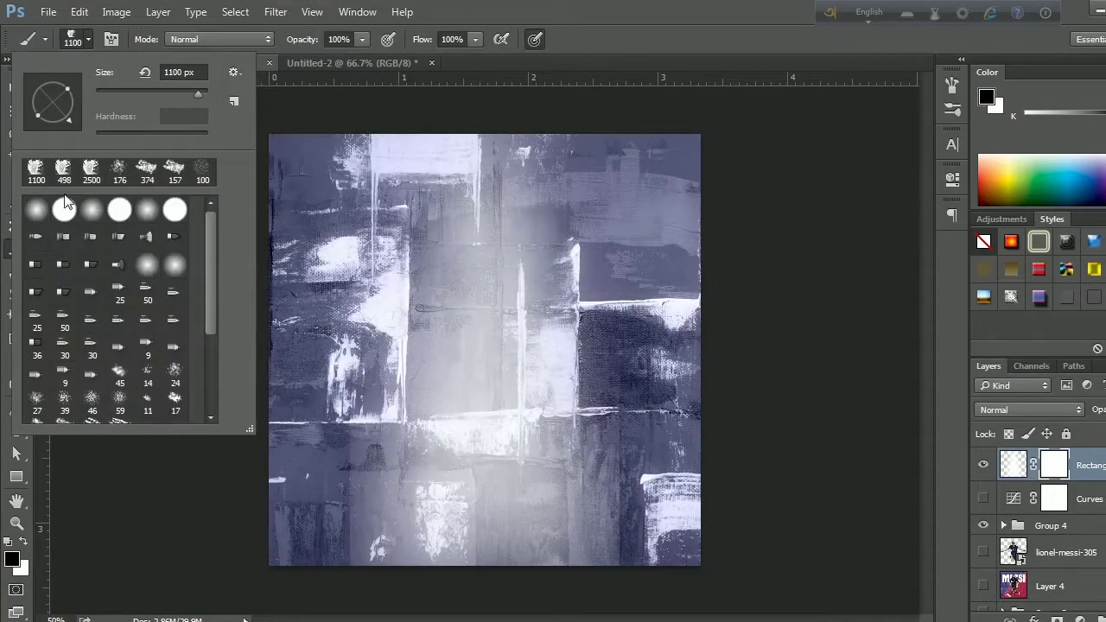
left_click(46, 215)
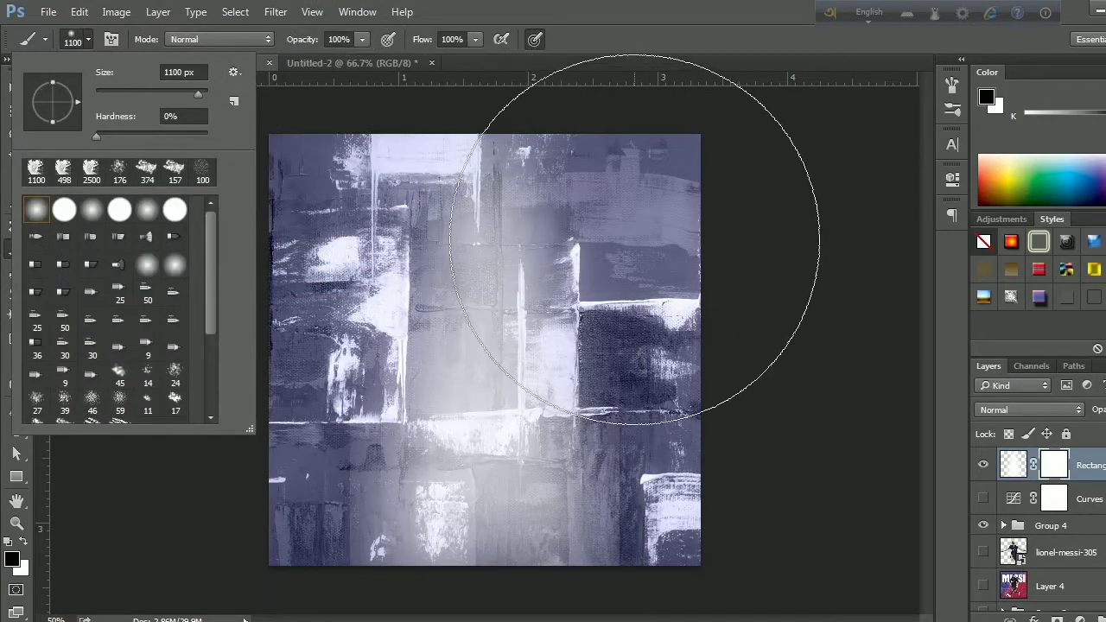
key("Return")
key("bracketright")
key("bracketright")
key("bracketright")
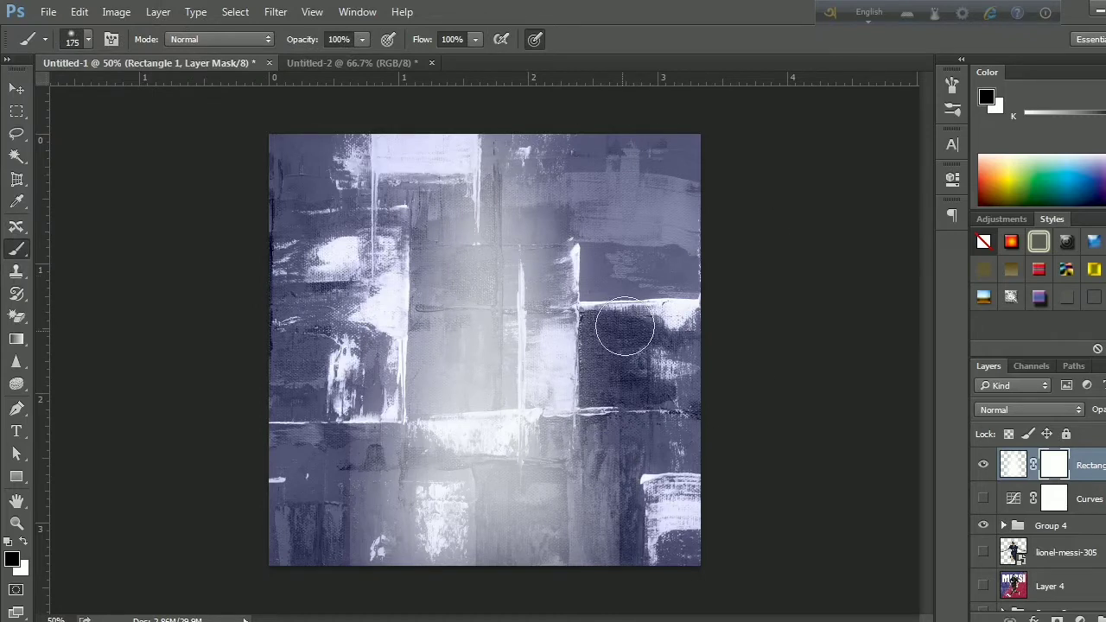
Paint black on the mask to hide the glow on the right and bottom, with flow at 58%
left_click_drag(619, 312, 617, 553)
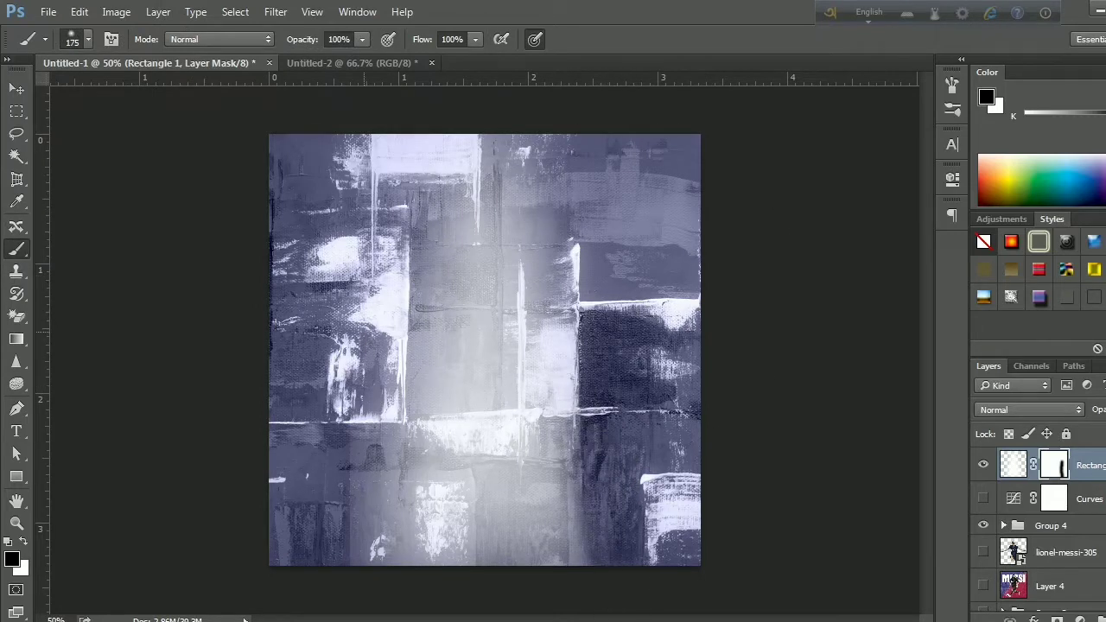
left_click_drag(348, 441, 341, 580)
key("x")
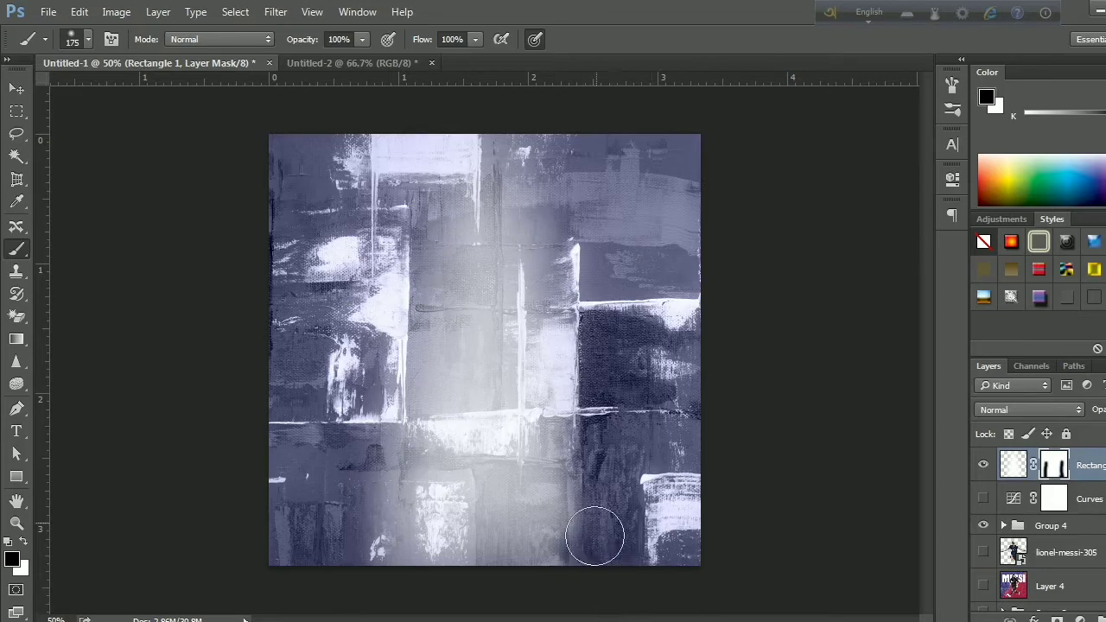
left_click(475, 40)
left_click(605, 335)
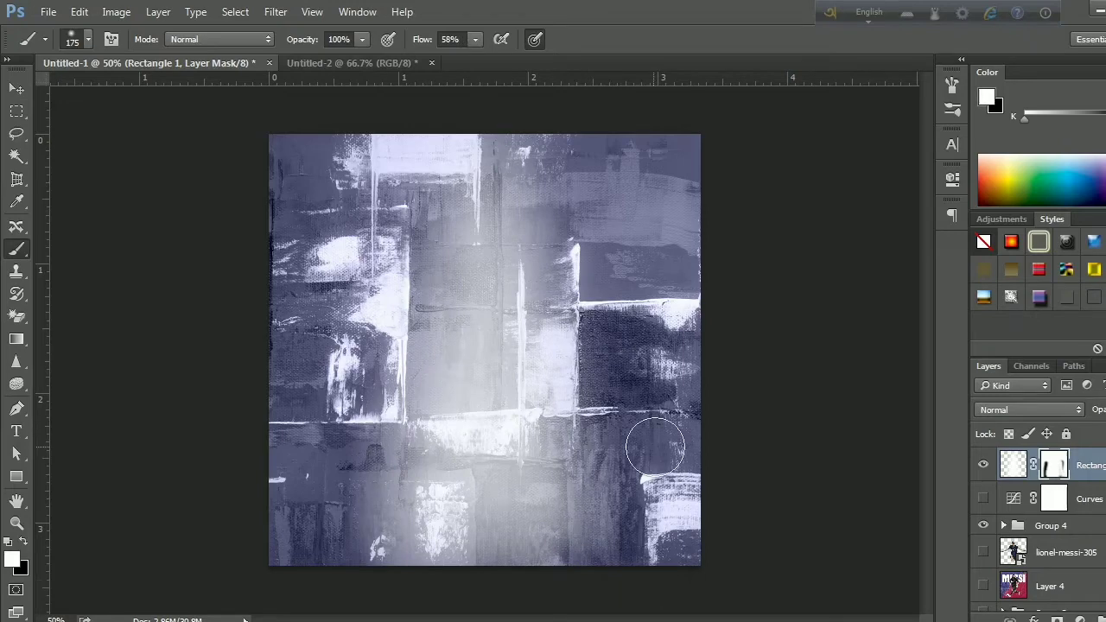
key("x")
left_click(16, 90)
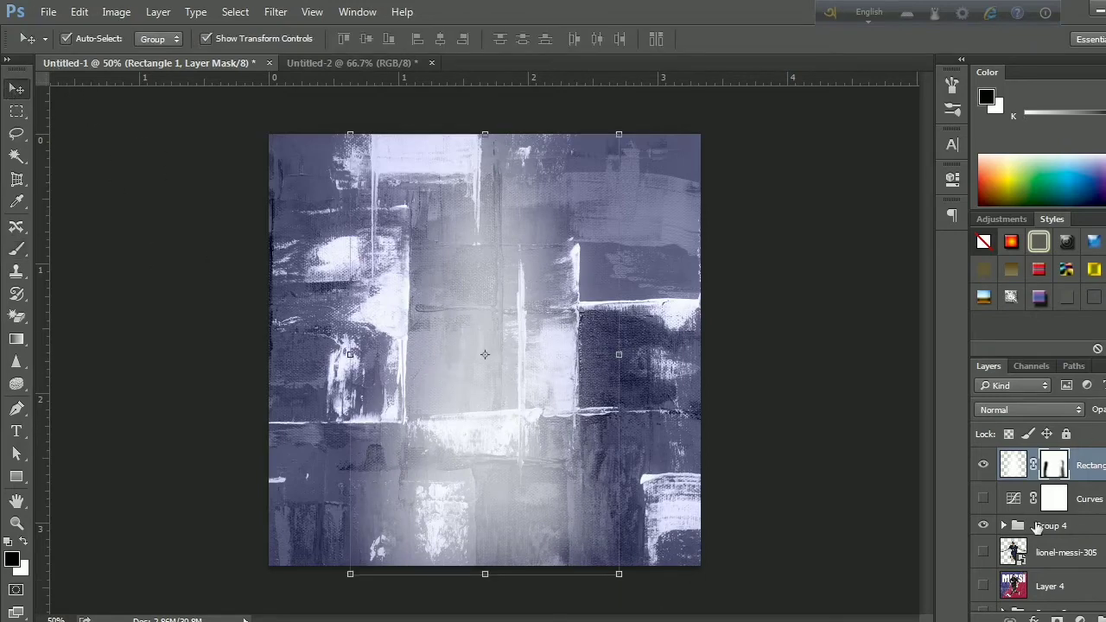
Hide and delete the Rectangle 1 glow and Curves layers
left_click(984, 499)
left_click(984, 465)
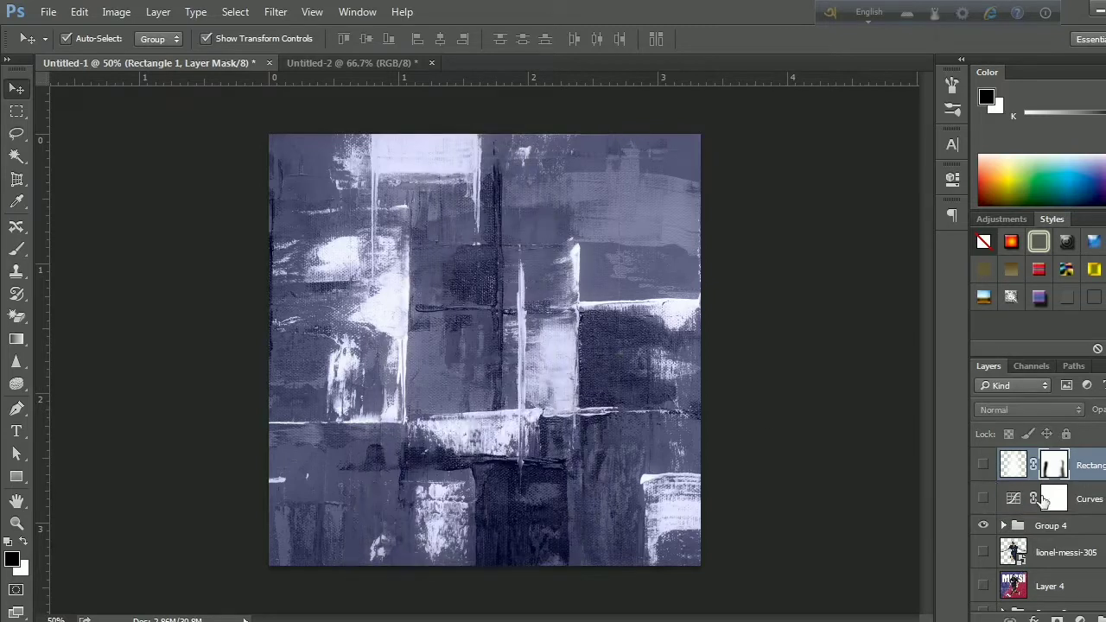
left_click(1091, 467)
key("Delete")
key("Delete")
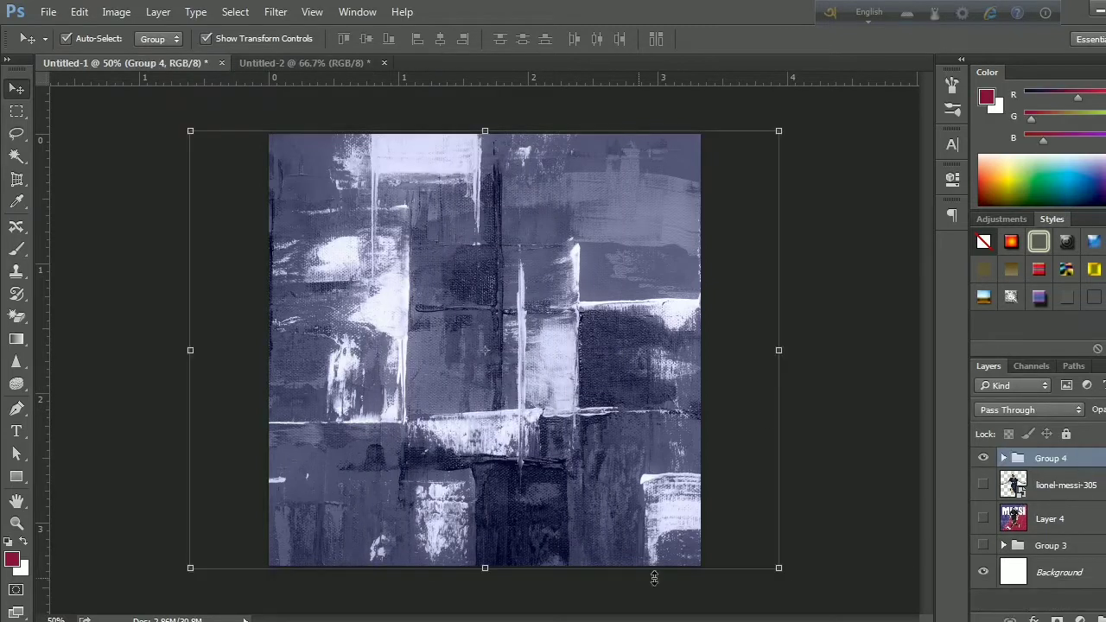
Place the lionel-messi-305 layer above Group 4, aligned to the canvas bottom
left_click(985, 486)
left_click_drag(1086, 492, 1087, 460)
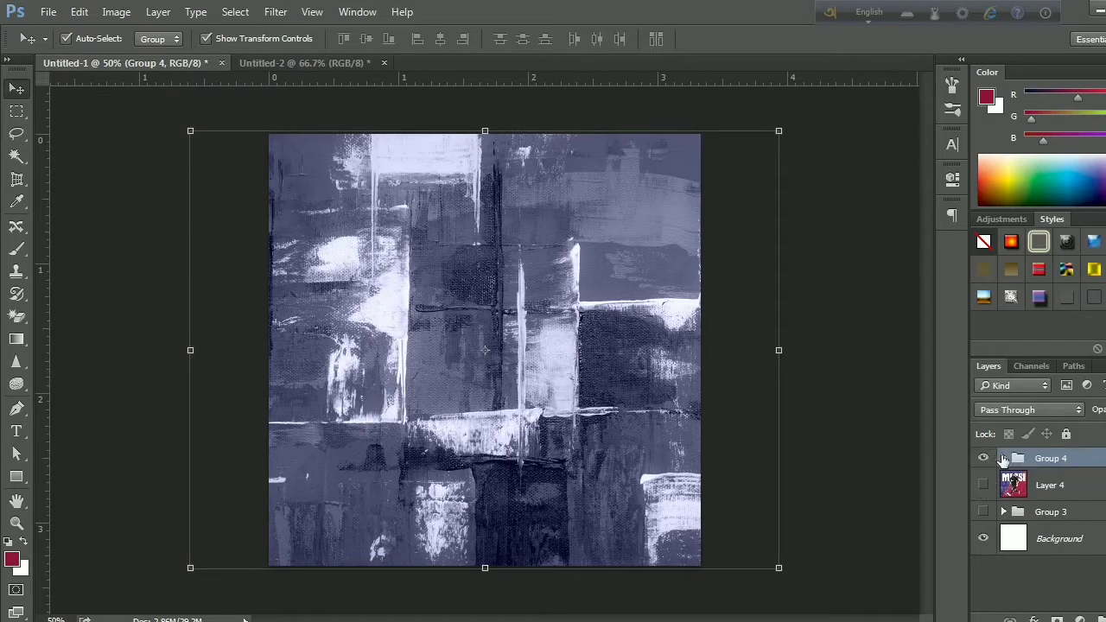
left_click(1004, 459)
left_click_drag(1087, 487, 1061, 449)
left_click_drag(527, 380, 513, 437)
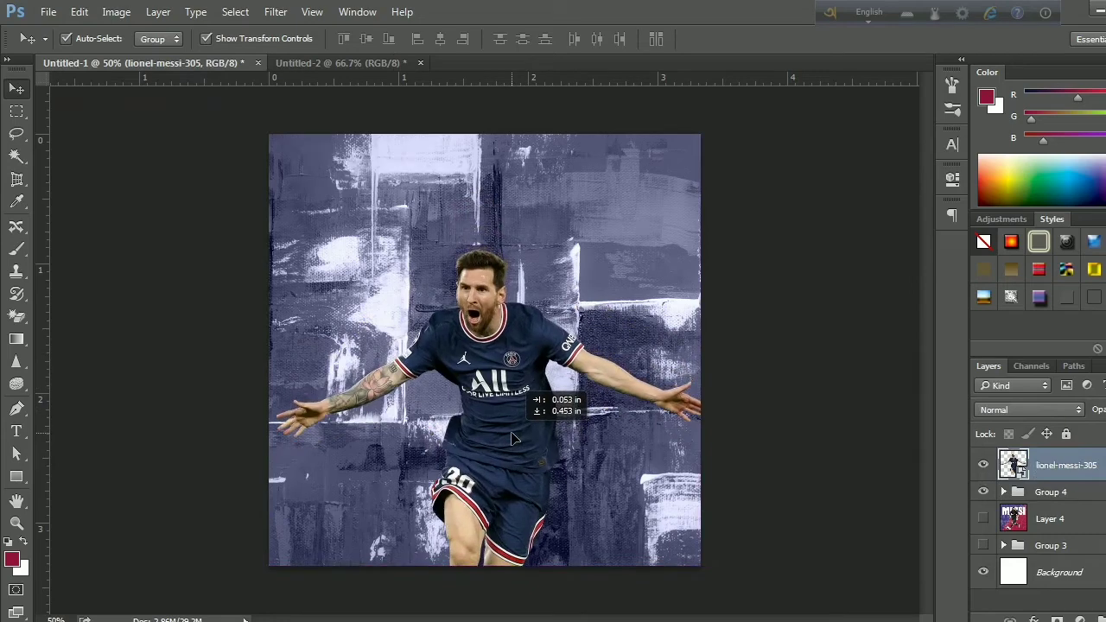
left_click_drag(514, 436, 505, 445)
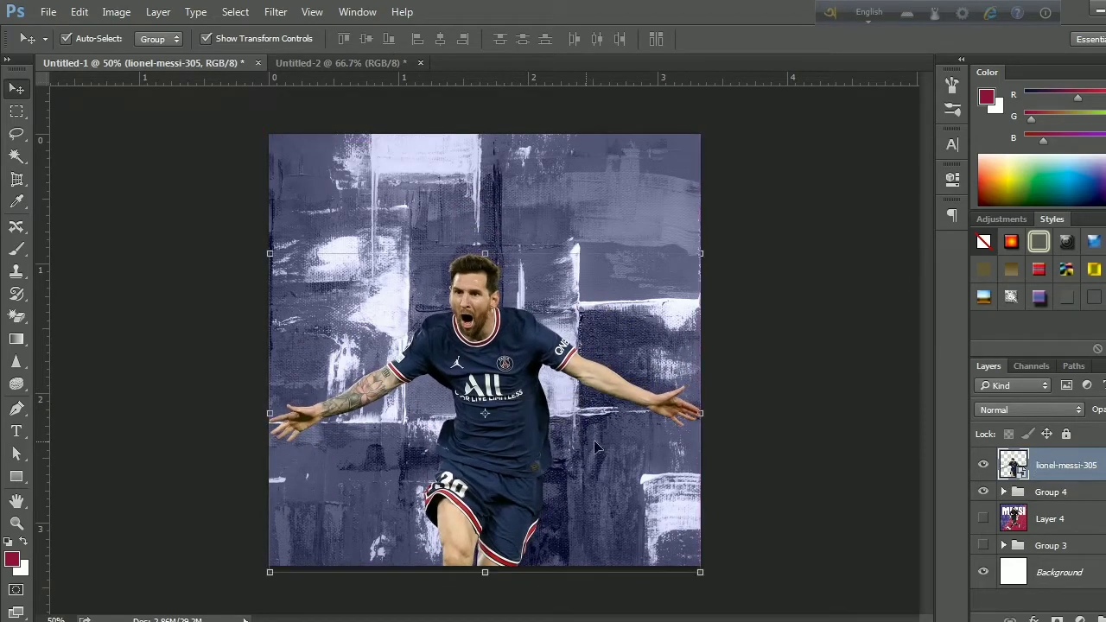
key("Left")
key("Left")
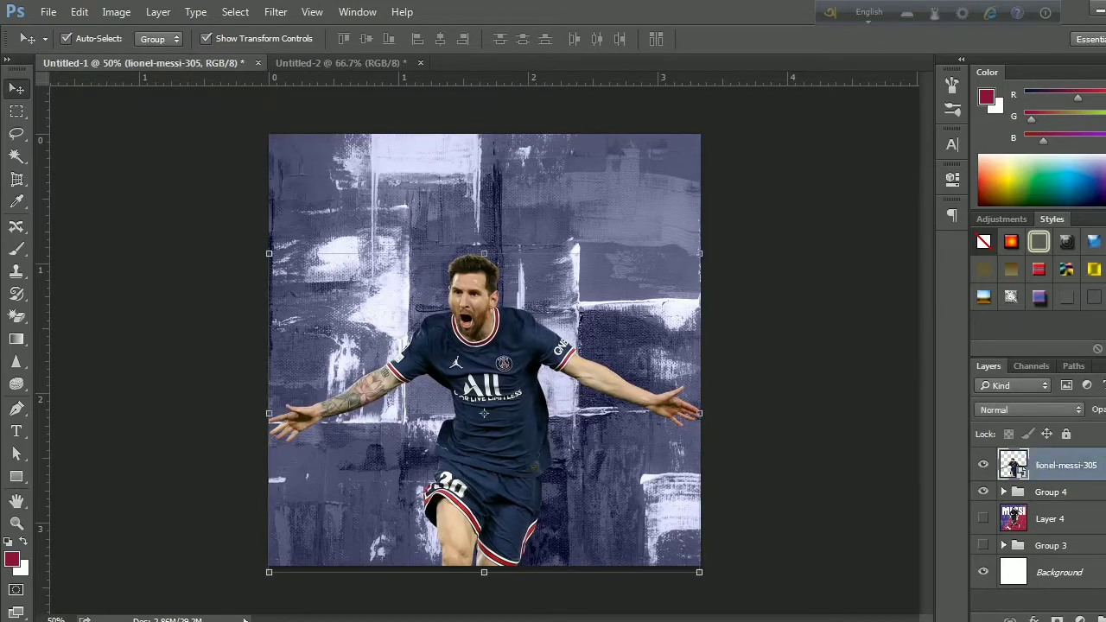
Try a clipped colorized Hue/Saturation tint at hue 245 on Messi, then delete it
left_click(1081, 620)
left_click(1076, 449)
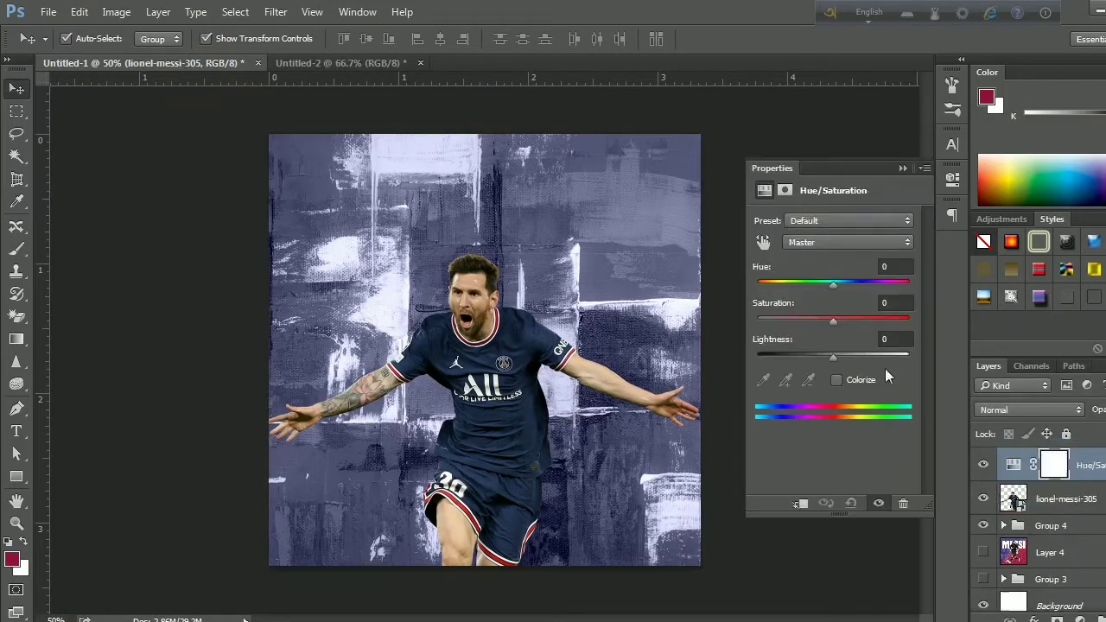
left_click(837, 380)
left_click(802, 504)
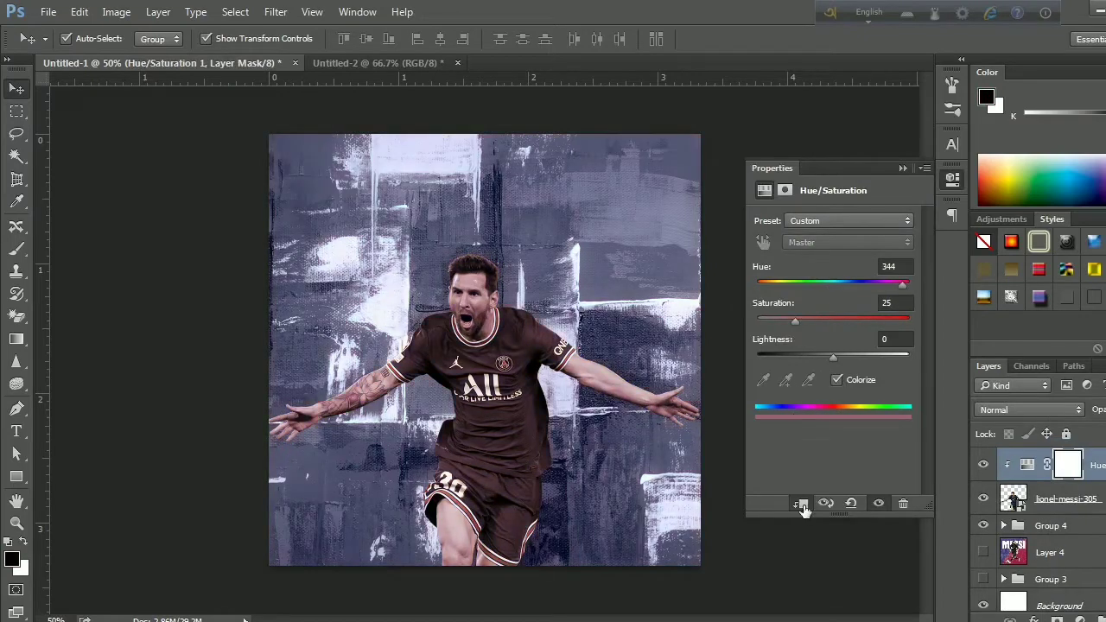
left_click_drag(878, 285, 861, 285)
left_click(904, 168)
key("Delete")
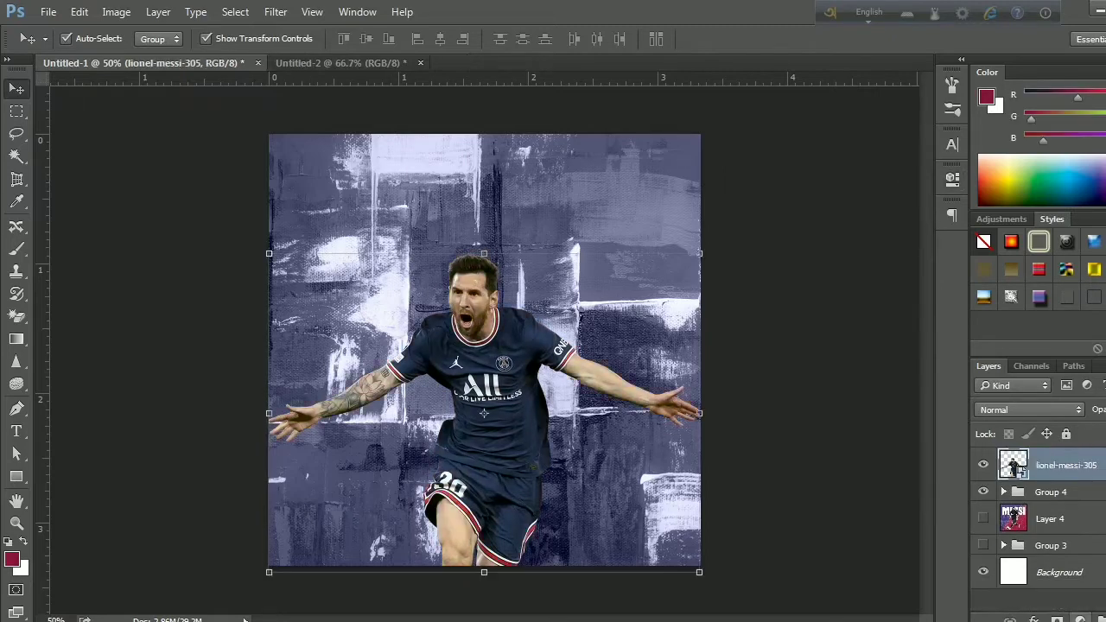
Try a clipped Black & White adjustment on Messi, then delete it
left_click(1081, 621)
left_click(1086, 478)
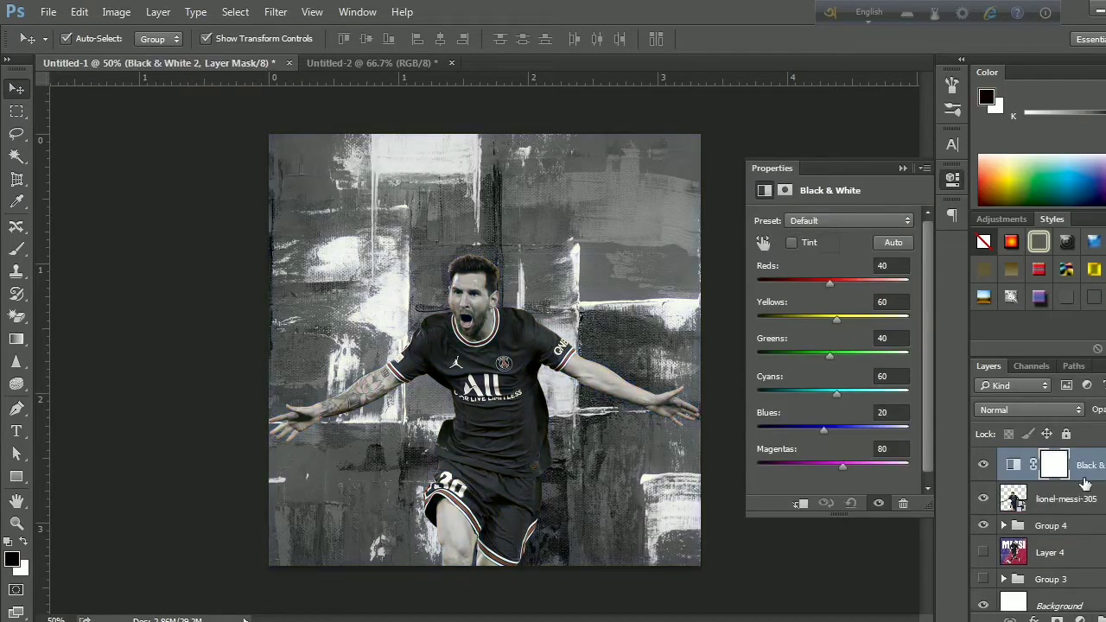
left_click(803, 505)
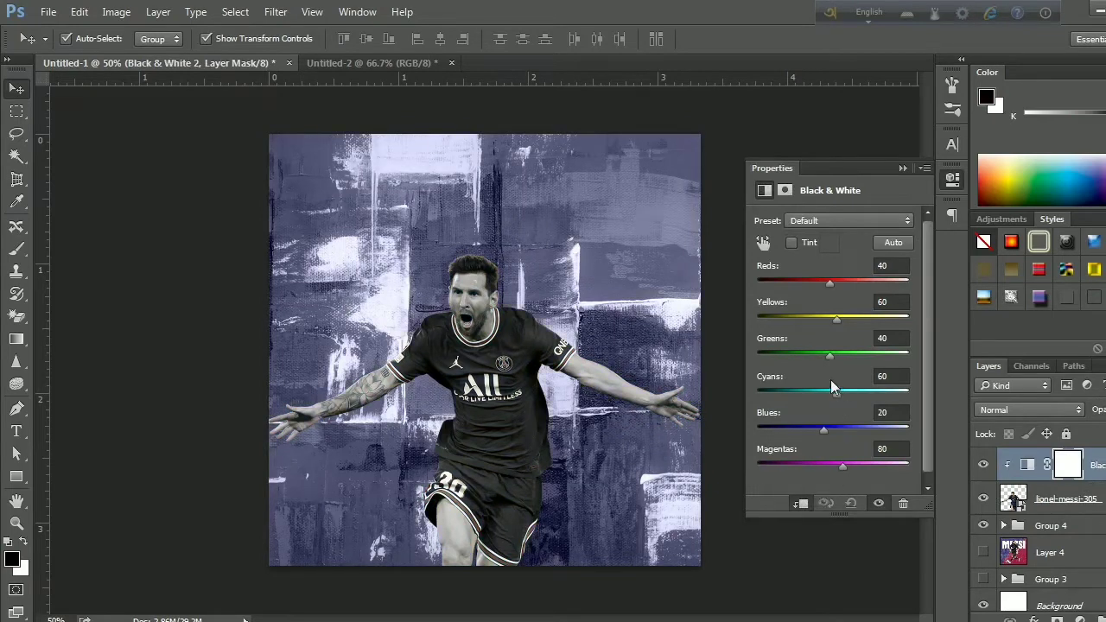
left_click(902, 168)
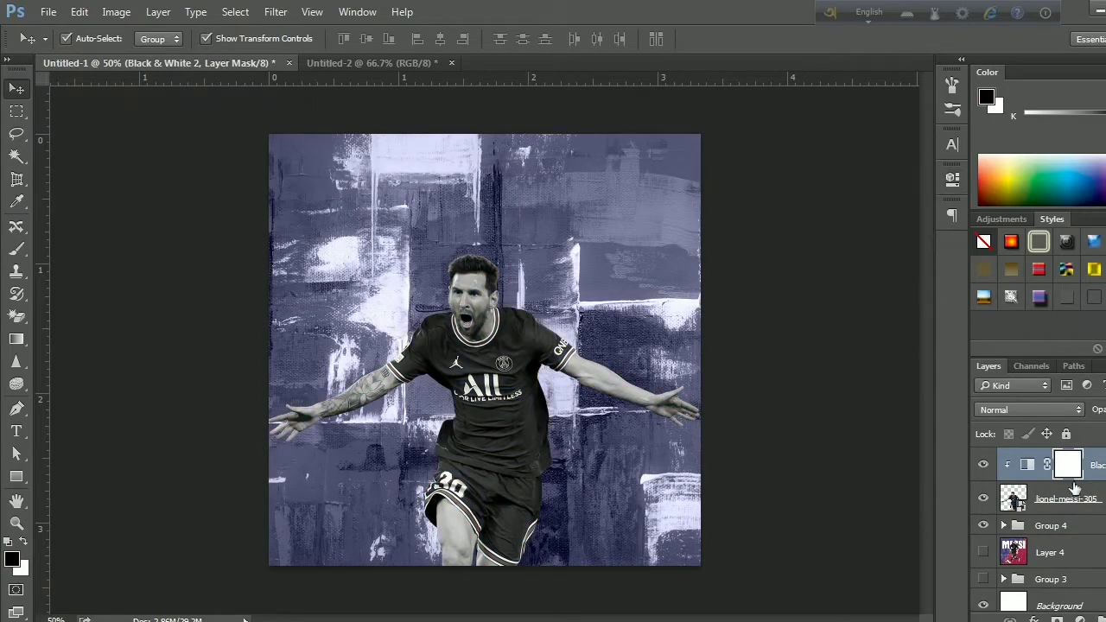
key("Delete")
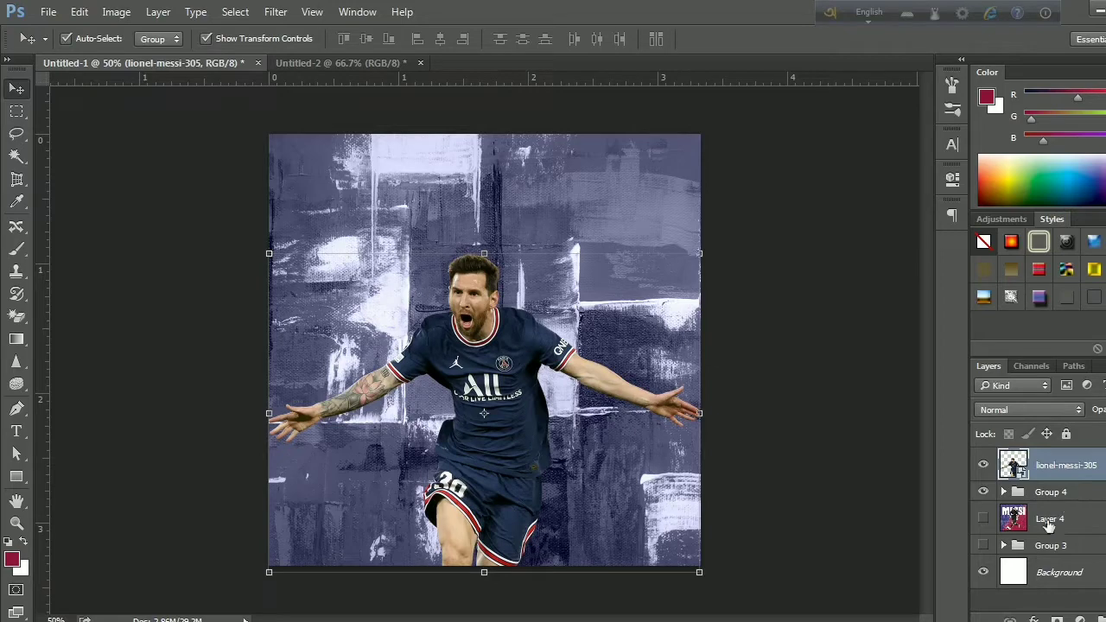
Select the Brush tool with the 48 px textured brush preset
left_click(16, 249)
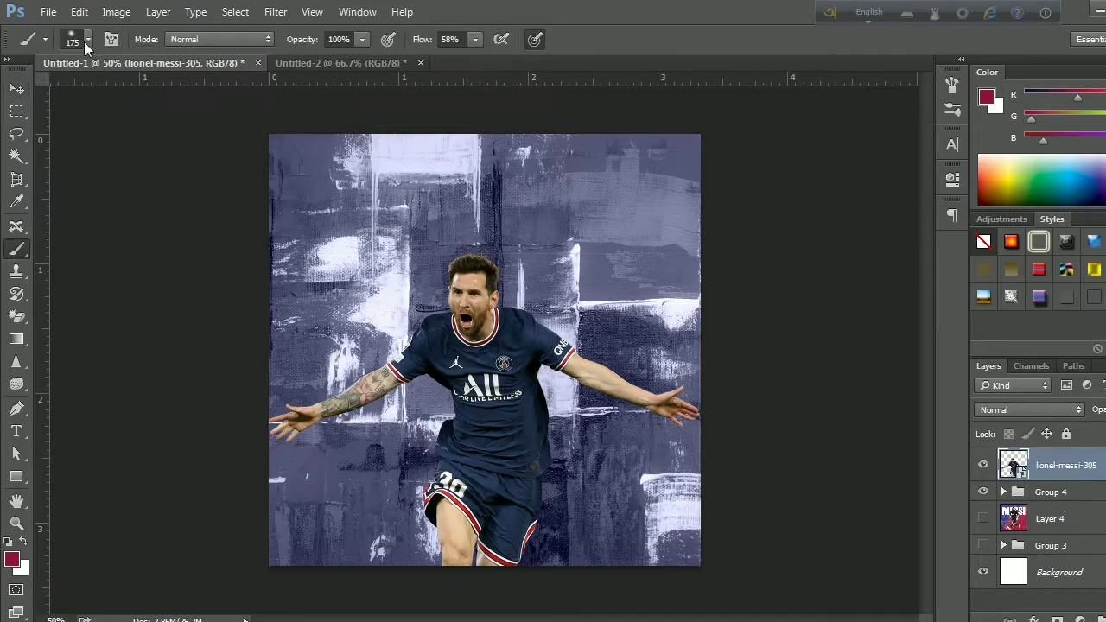
left_click(87, 40)
scroll(173, 276, "down", 1)
scroll(170, 311, "down", 2)
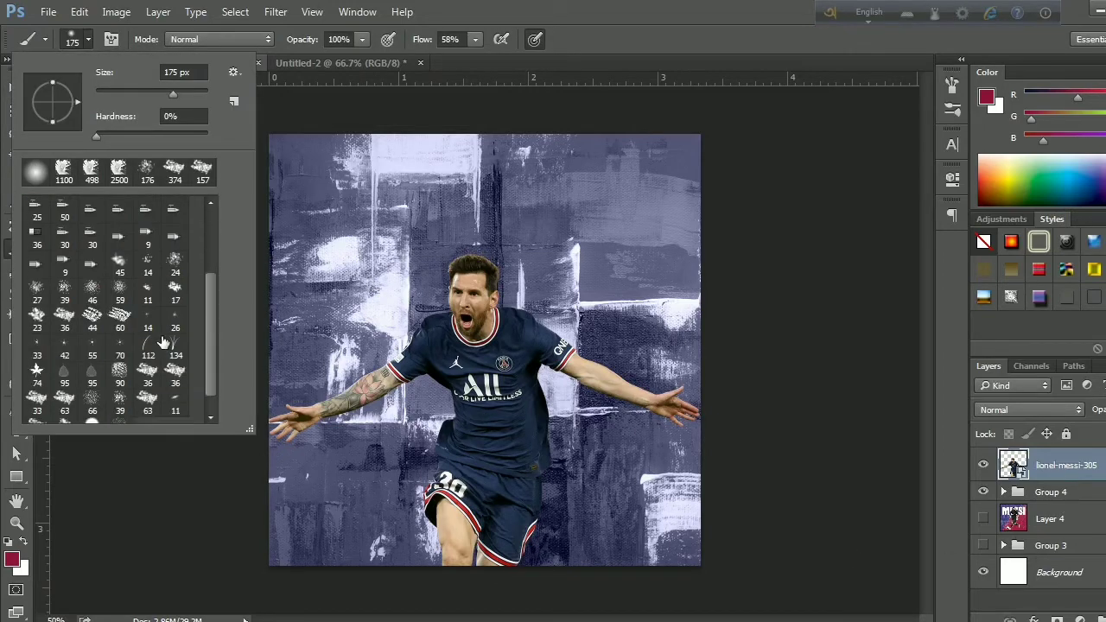
scroll(167, 346, "down", 2)
left_click(38, 411)
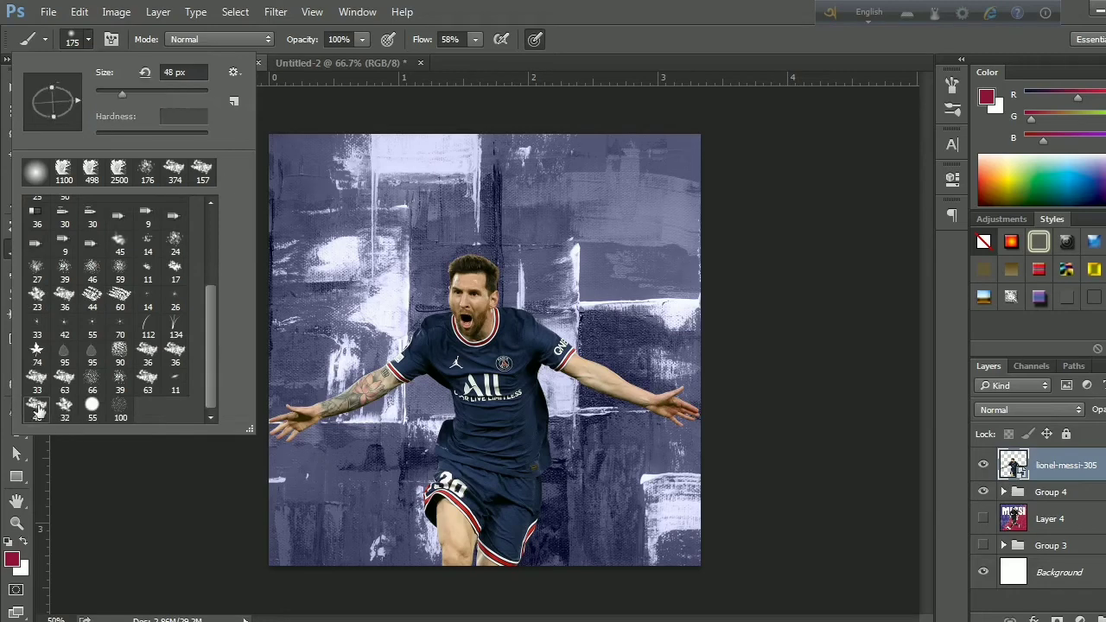
Paint enlarged red brush dabs across the canvas on a new layer
key("ctrl+shift+alt+n")
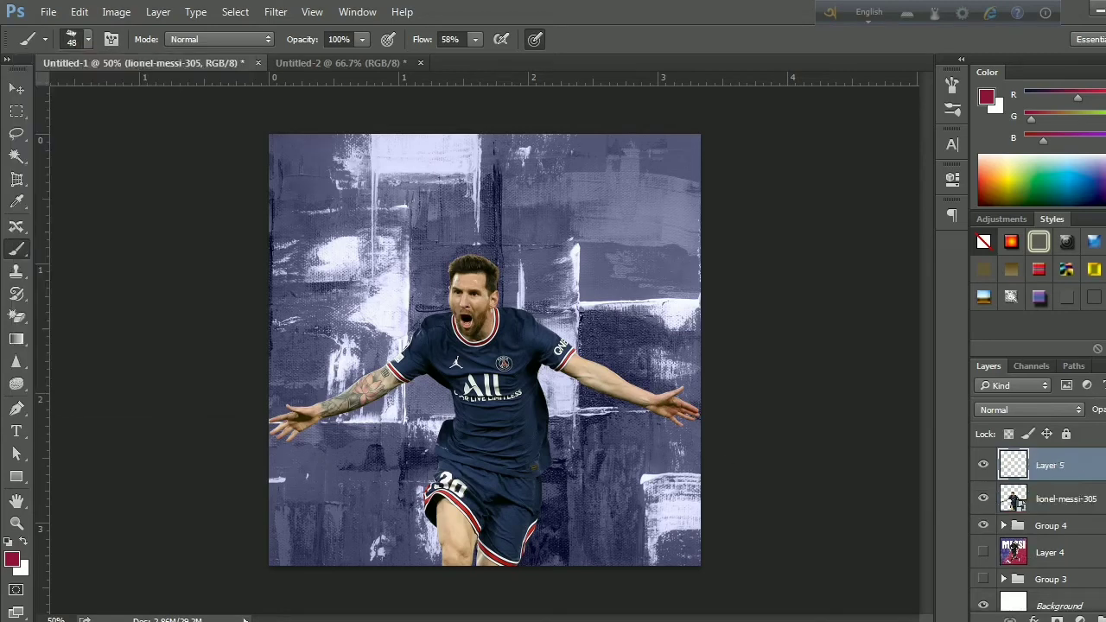
key("bracketright")
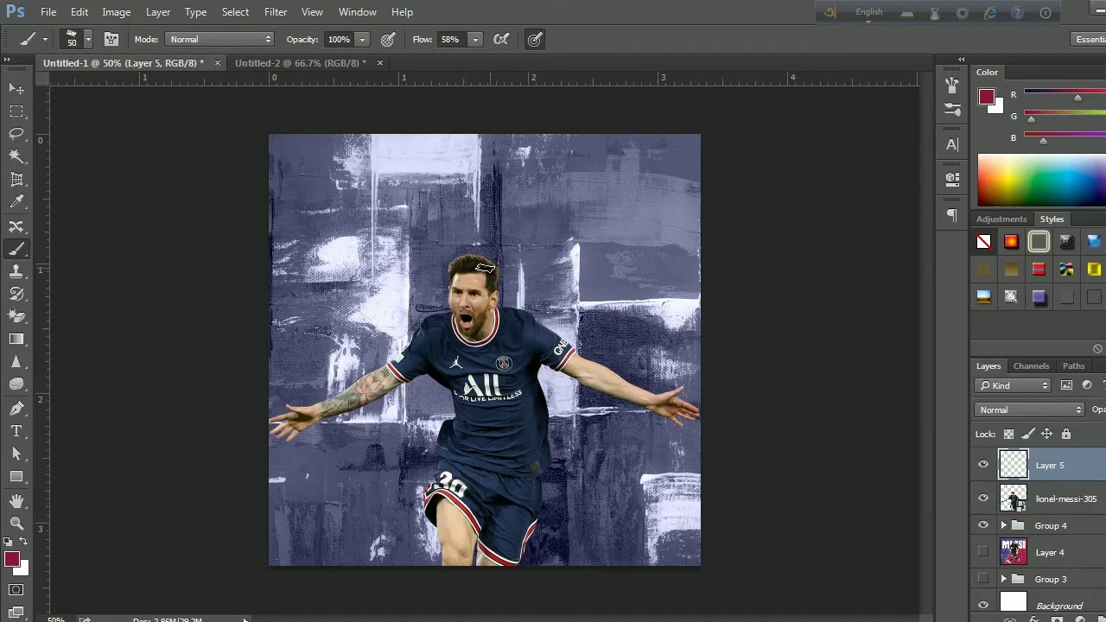
key("bracketright")
key("bracketright")
key("bracketright")
mouse_move(561, 225)
left_mouse_down()
mouse_move(642, 272)
mouse_move(519, 286)
mouse_move(358, 470)
mouse_move(588, 449)
mouse_move(290, 233)
mouse_move(276, 309)
mouse_move(622, 389)
mouse_move(553, 458)
left_mouse_up()
Move Layer 5 to the top of Group 4 and change its blend mode
left_click(17, 88)
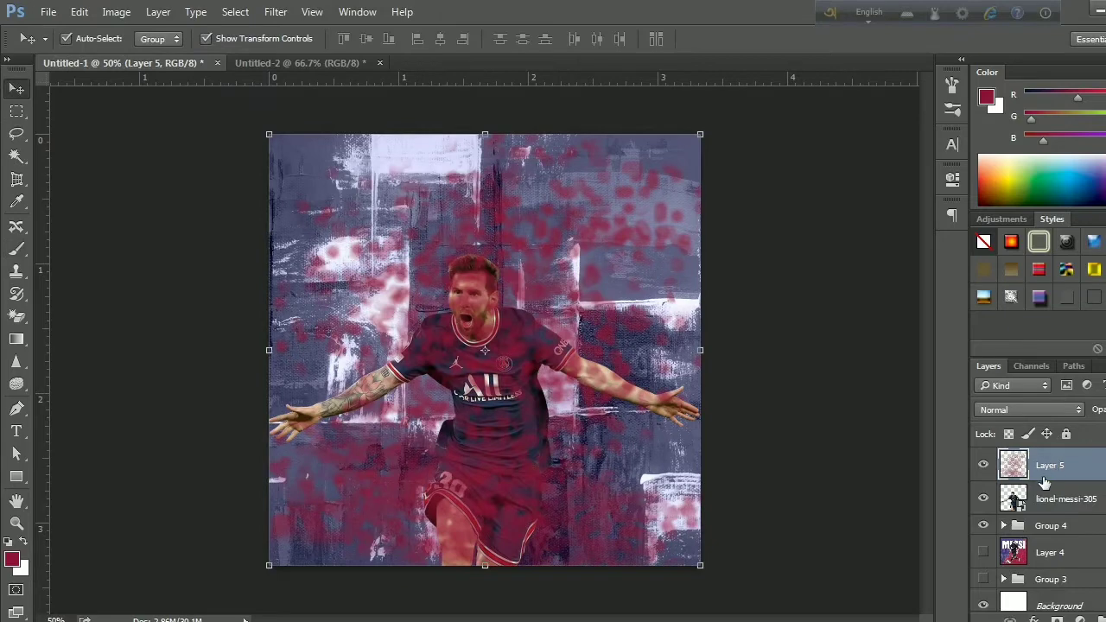
left_click_drag(1044, 482, 1082, 529)
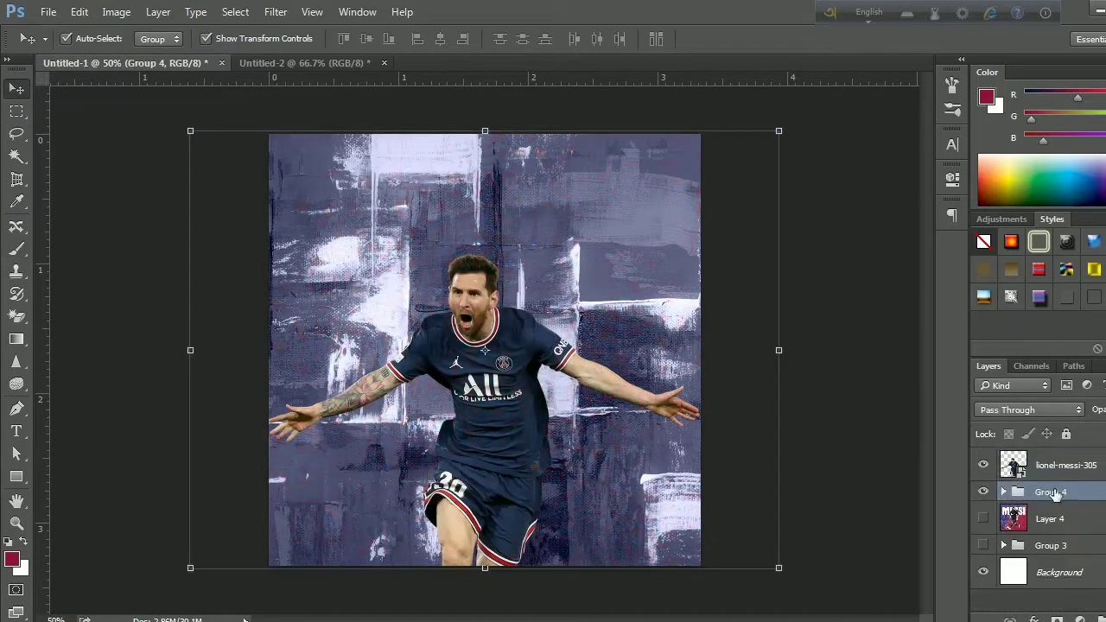
left_click(1005, 492)
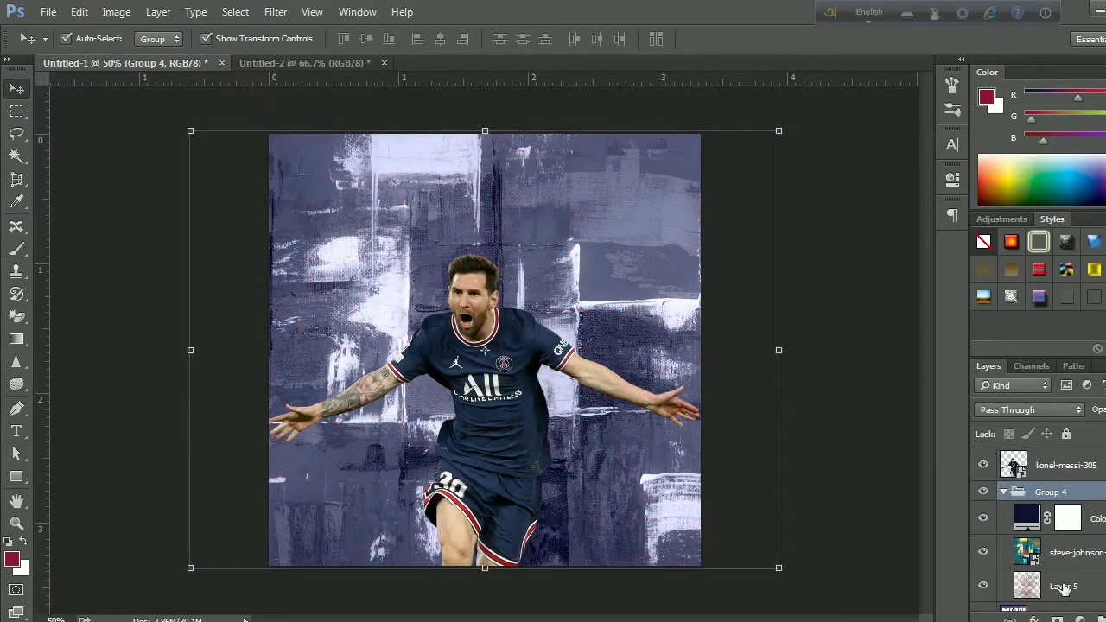
left_click_drag(1065, 588, 1081, 517)
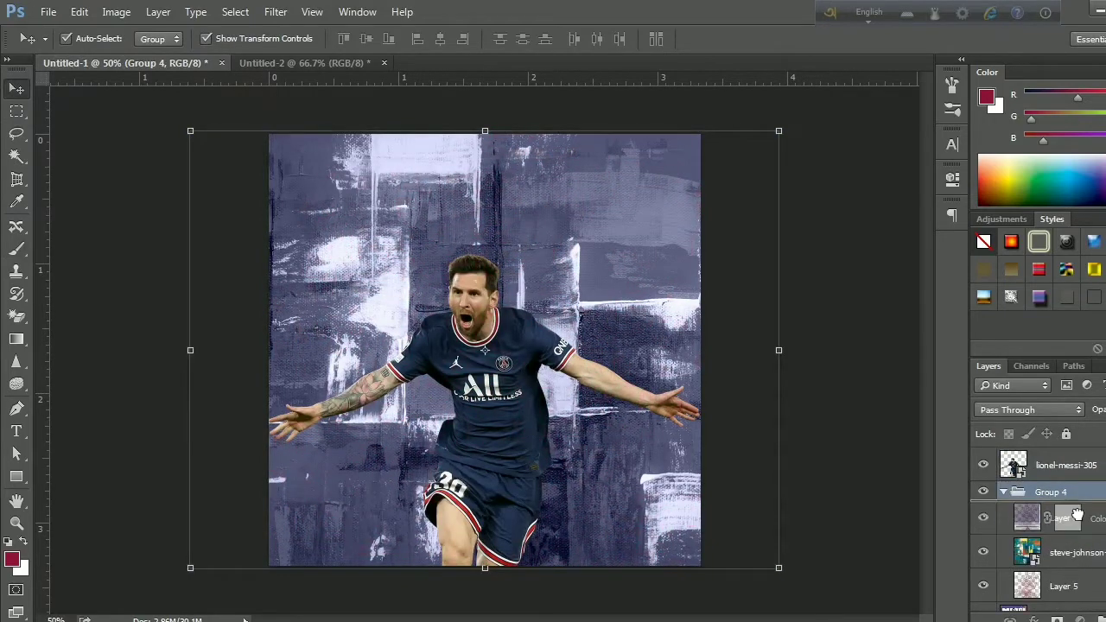
left_click(1025, 407)
left_click(1006, 391)
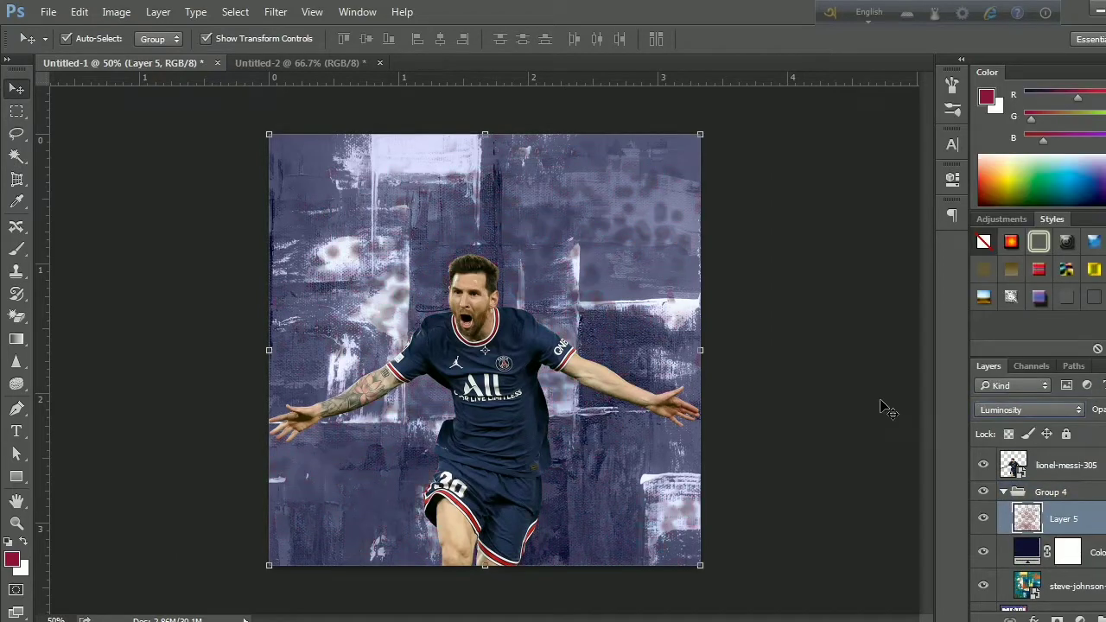
Set Layer 5 to Dissolve and lower its opacity to leave faint red speckles
key("shift+minus")
key("shift+minus")
key("shift+minus")
key("shift+minus")
key("shift+minus")
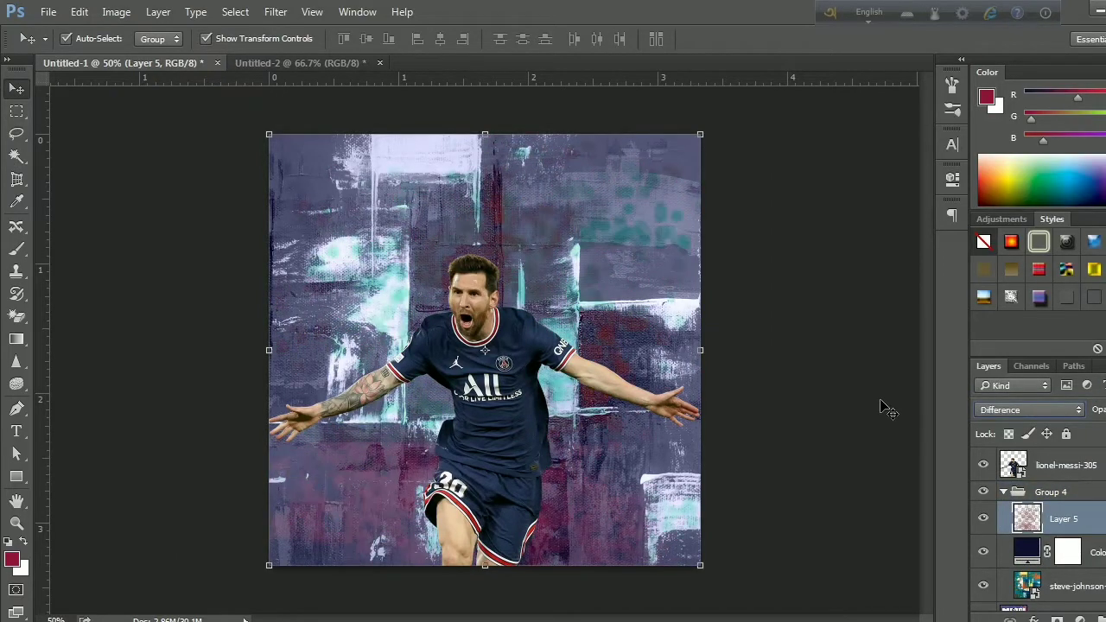
key("shift+minus")
key("shift+minus")
key("shift+minus")
key("shift+minus")
key("shift+minus")
key("shift+minus")
key("shift+minus")
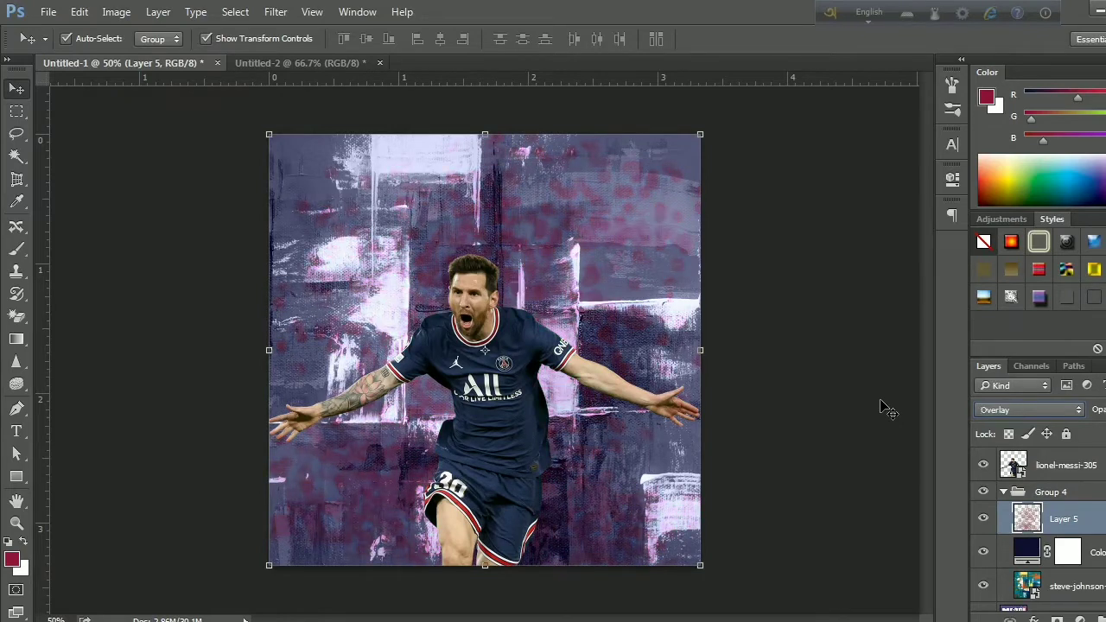
key("shift+minus")
key("shift+minus")
key("shift+minus")
key("shift+minus")
key("shift+minus")
key("shift+minus")
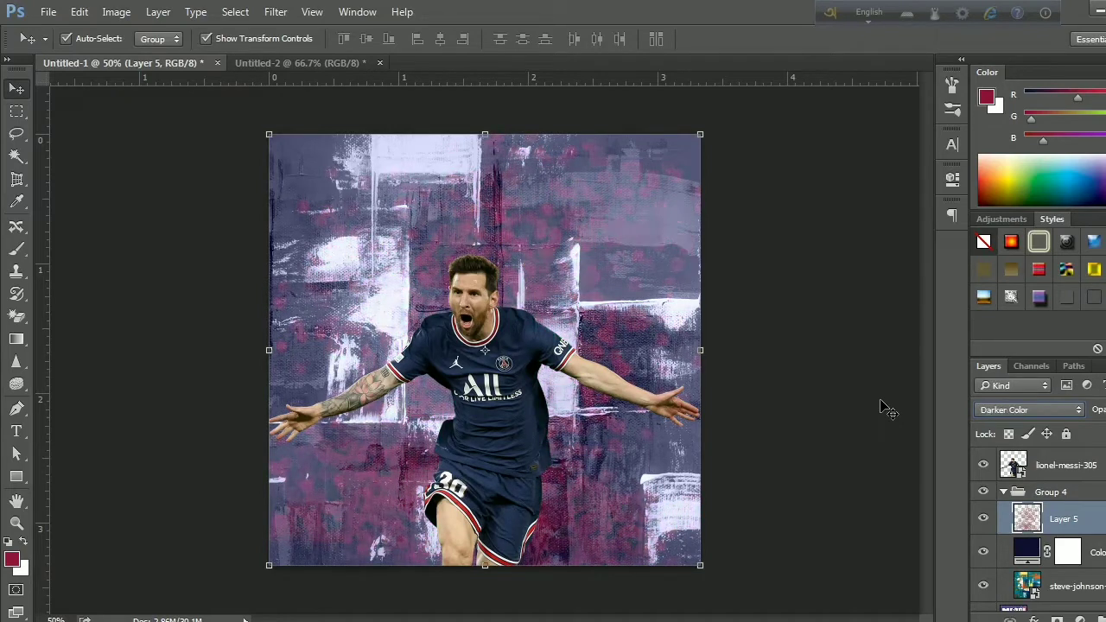
key("shift+minus")
key("shift+minus")
key("shift+minus")
key("shift+minus")
key("shift+minus")
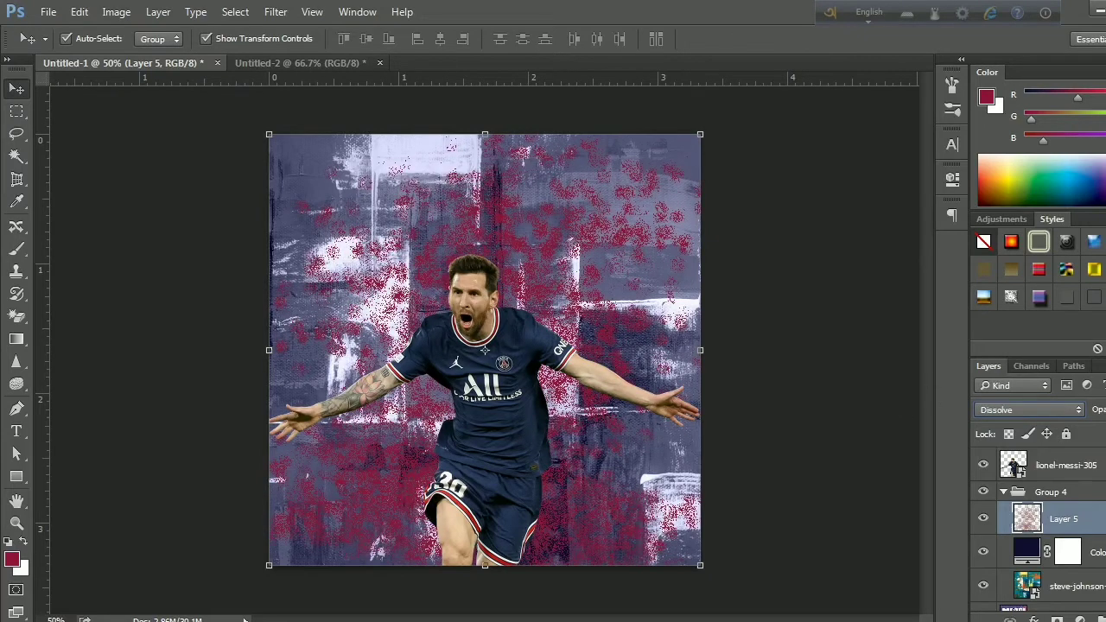
left_click(1102, 410)
left_click_drag(1105, 435, 1099, 435)
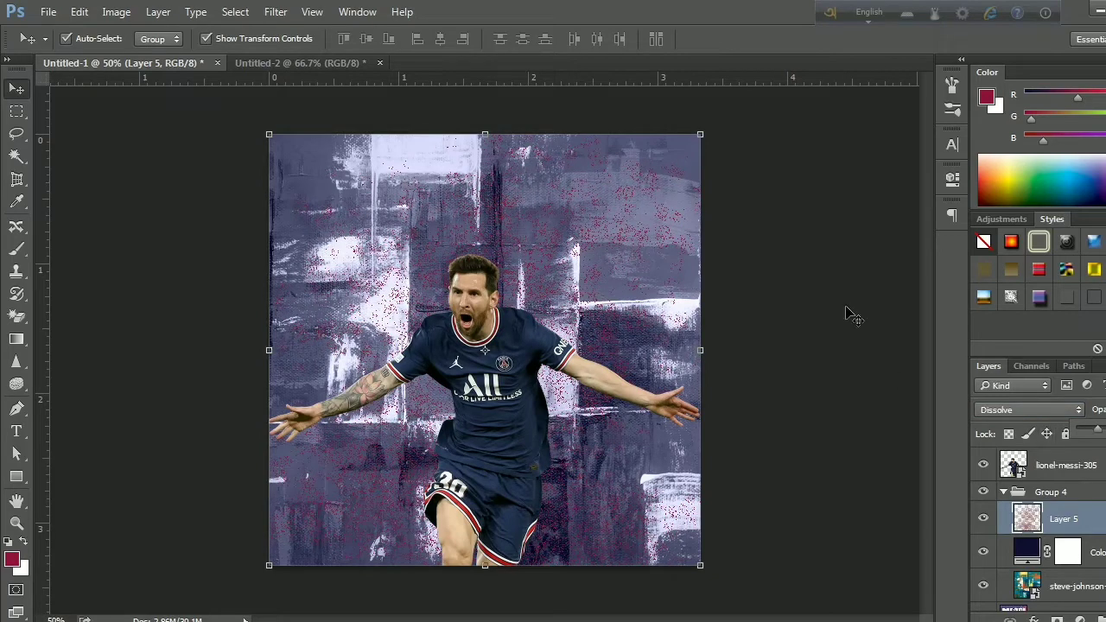
left_click(856, 287)
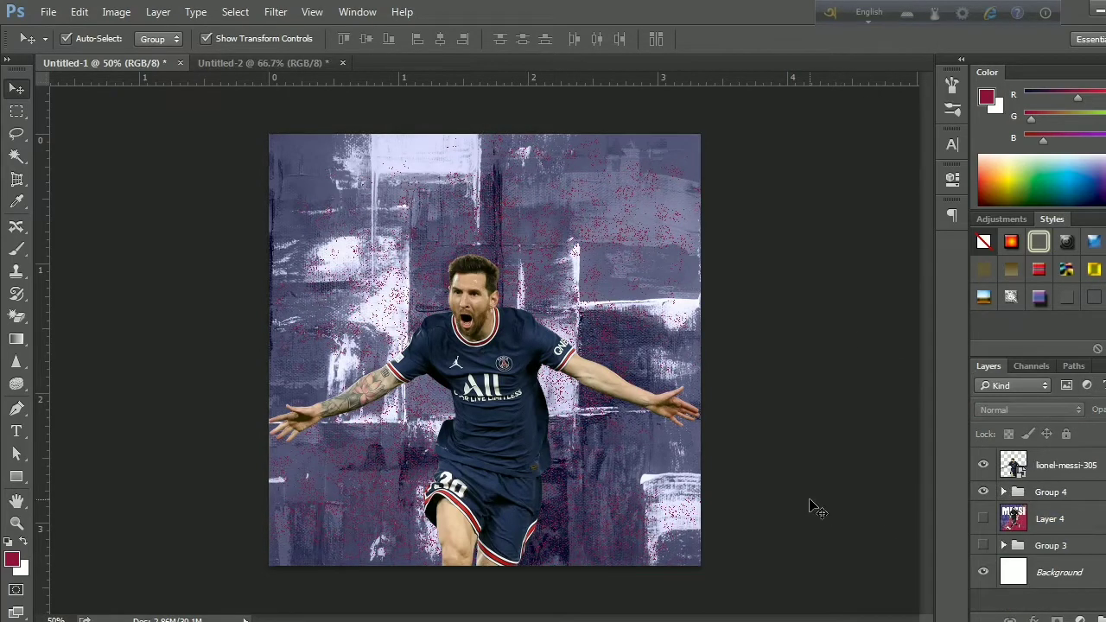
Select the Messi cut-out layer, then open and cancel the Filter Gallery
left_click(484, 324)
left_click(276, 11)
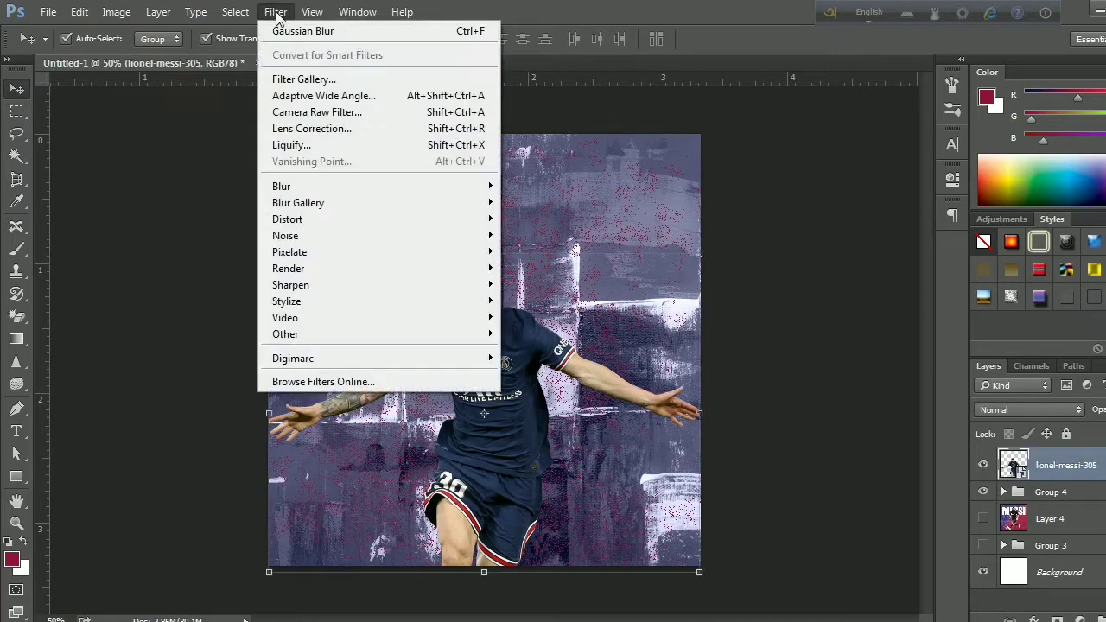
left_click(306, 79)
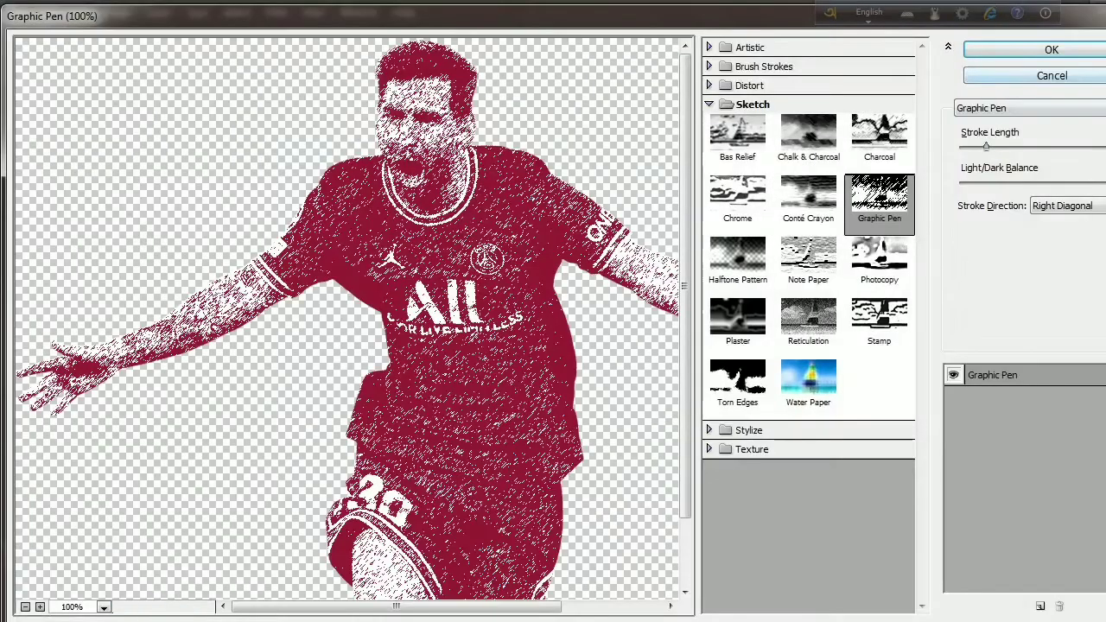
key("Escape")
In Camera Raw Filter set Temperature -11, Tint +12, Exposure +1.00, Contrast -49, Highlights -45, Shadows +31
left_click(276, 11)
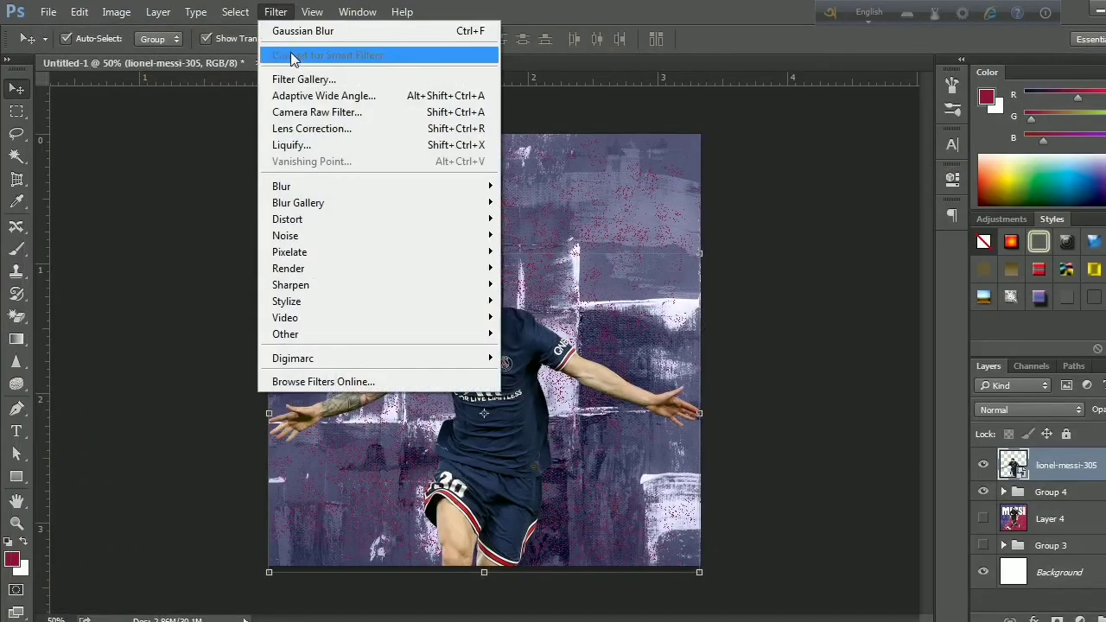
left_click(307, 112)
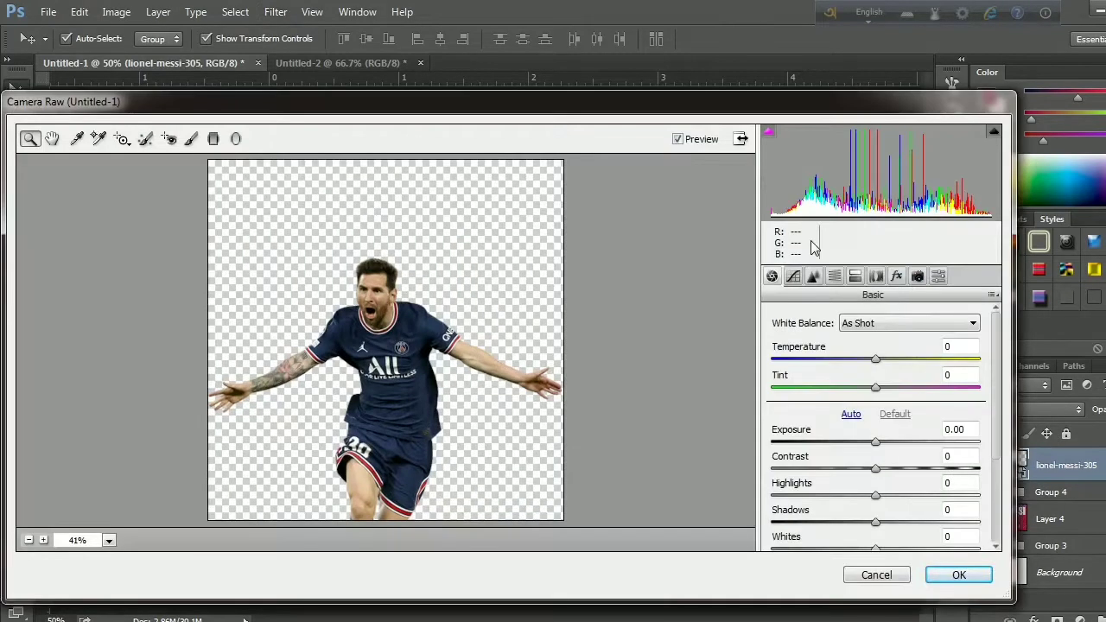
mouse_move(876, 358)
left_mouse_down()
mouse_move(862, 358)
mouse_move(889, 394)
left_mouse_up()
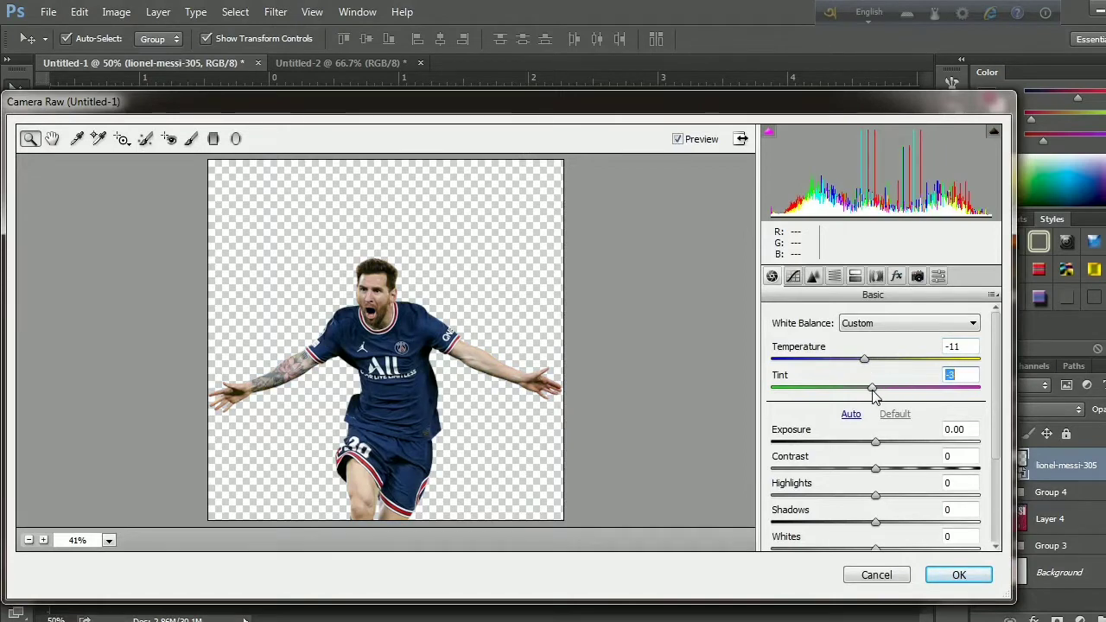
scroll(926, 414, "down", 1)
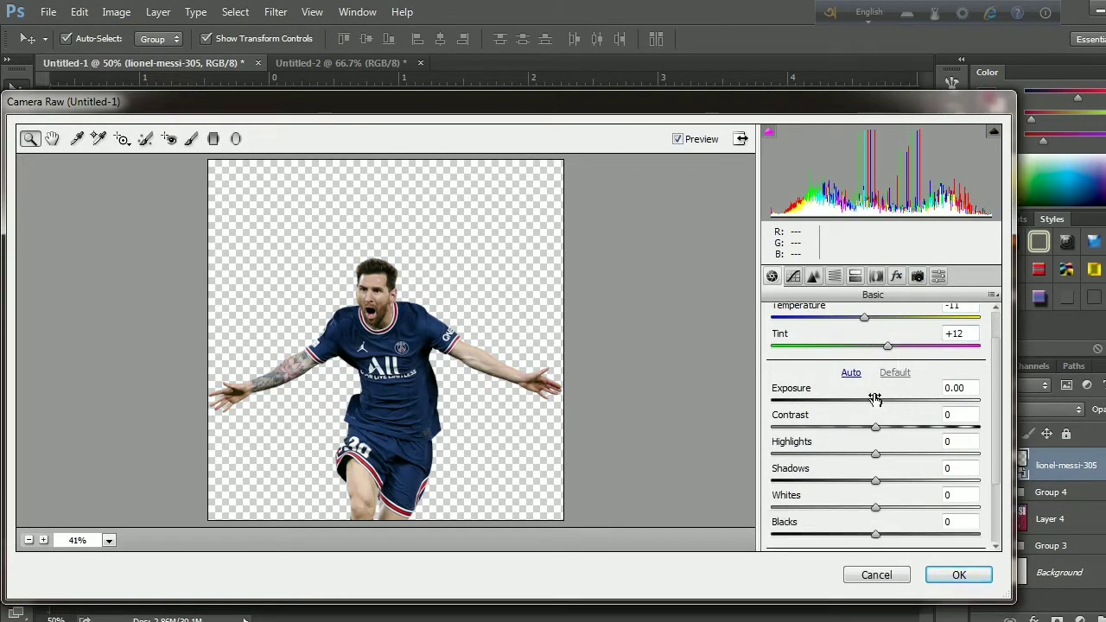
mouse_move(876, 401)
left_mouse_down()
mouse_move(899, 408)
mouse_move(828, 437)
mouse_move(860, 459)
mouse_move(829, 457)
mouse_move(908, 487)
left_mouse_up()
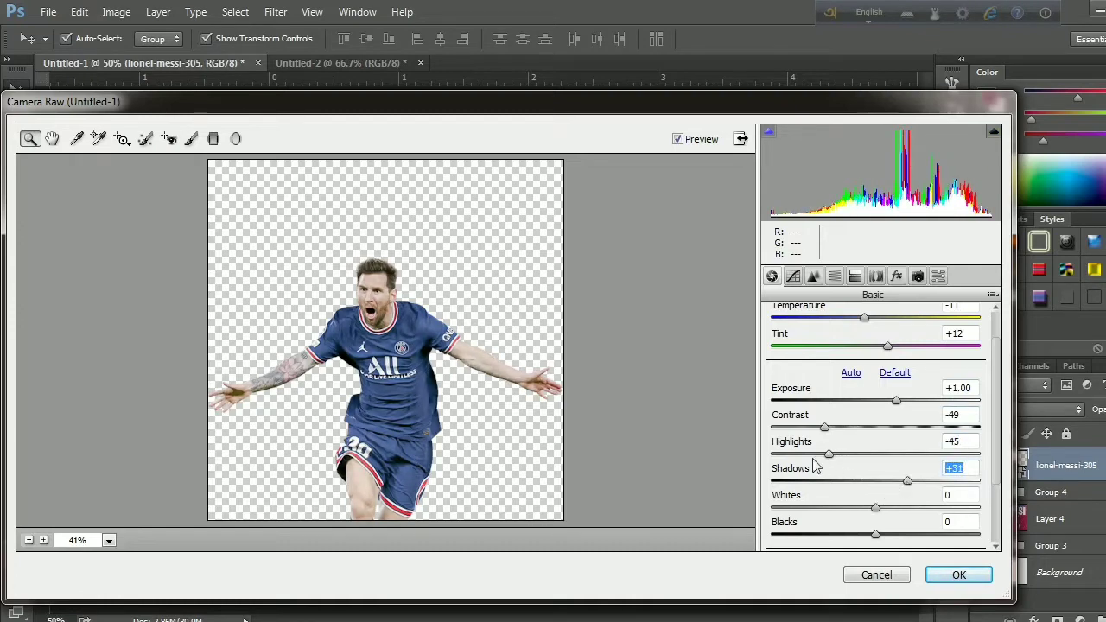
In HSL/Grayscale, boost the Blues saturation to +100 and raise Blues luminance
left_click(795, 277)
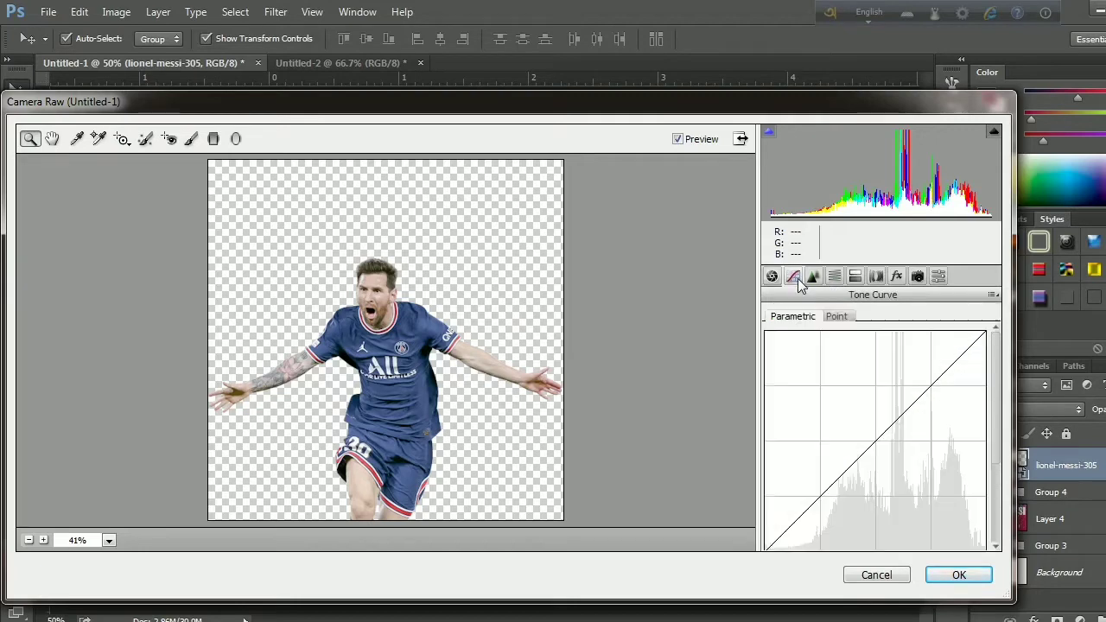
left_click(814, 277)
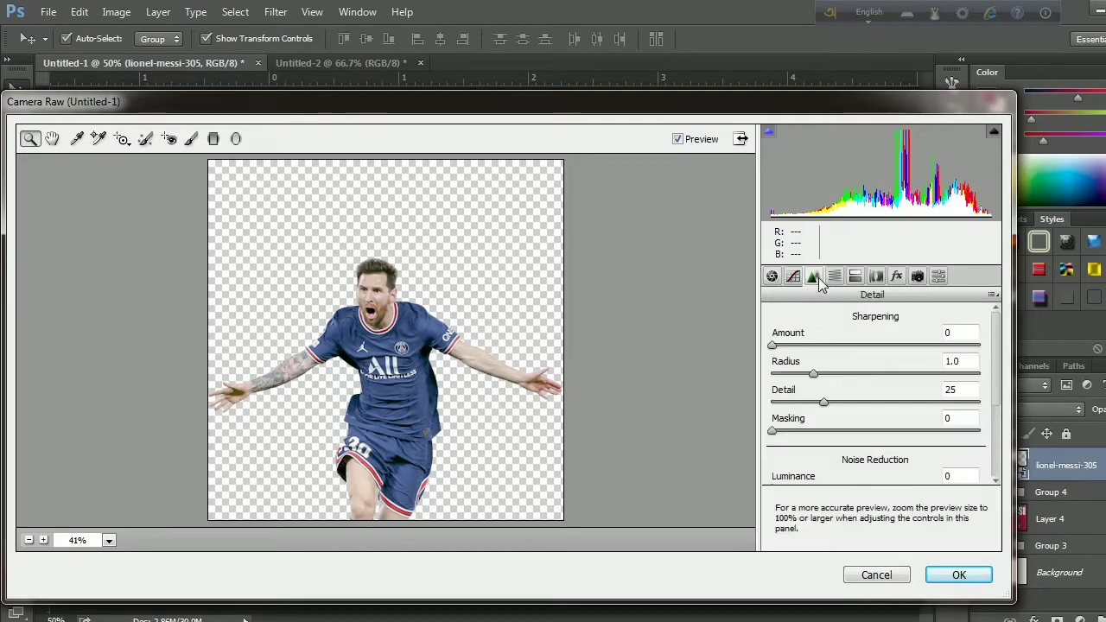
left_click(834, 277)
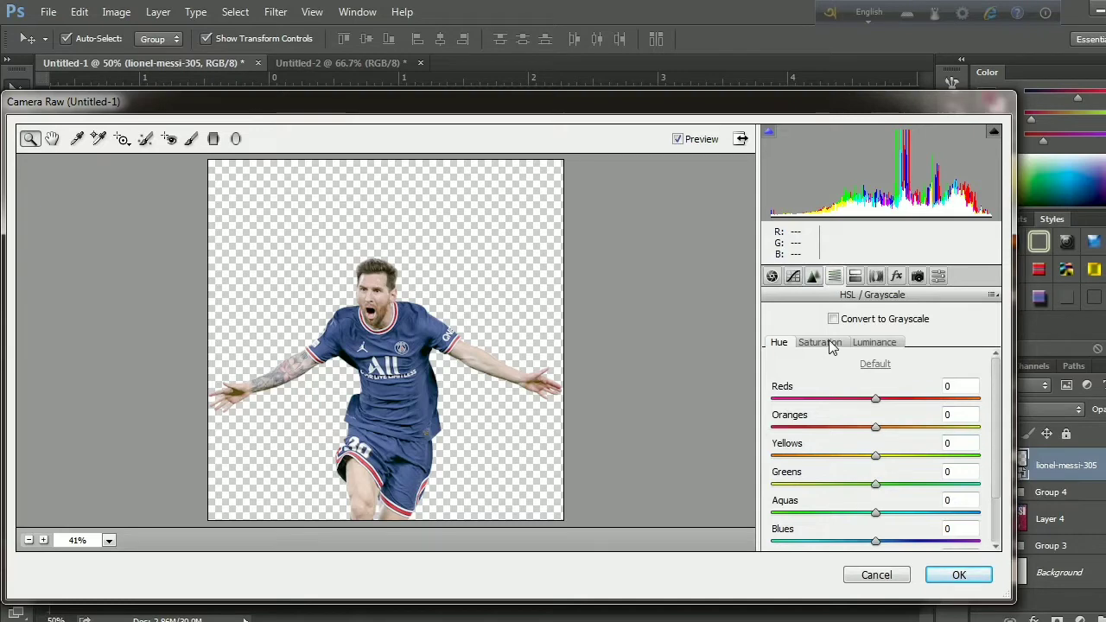
left_click_drag(876, 399, 879, 418)
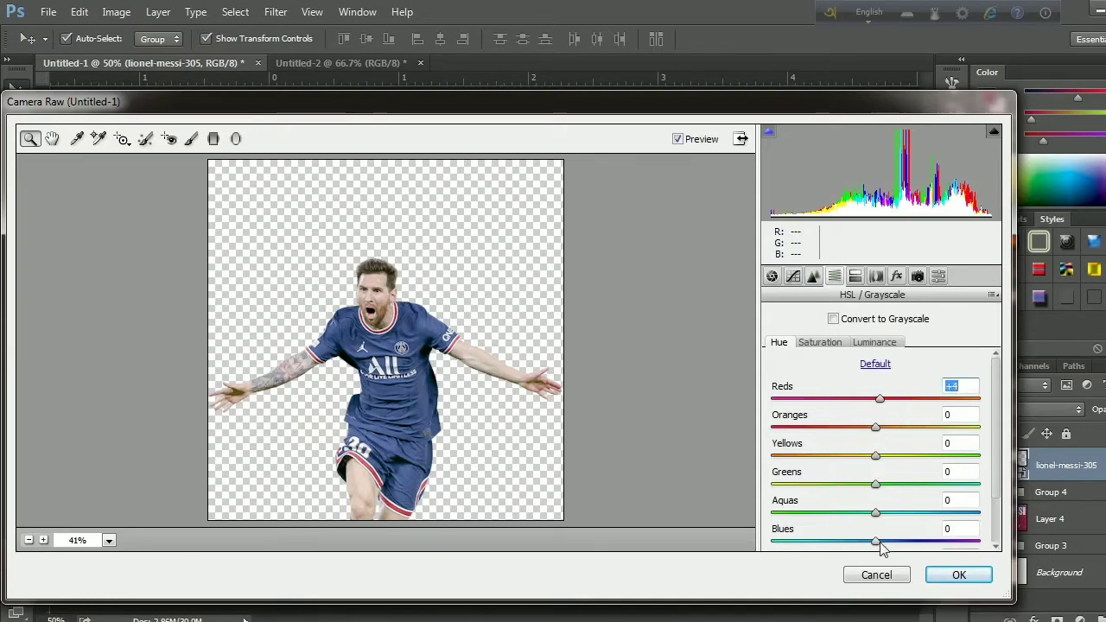
mouse_move(879, 543)
left_mouse_down()
mouse_move(795, 543)
mouse_move(948, 543)
mouse_move(876, 543)
left_mouse_up()
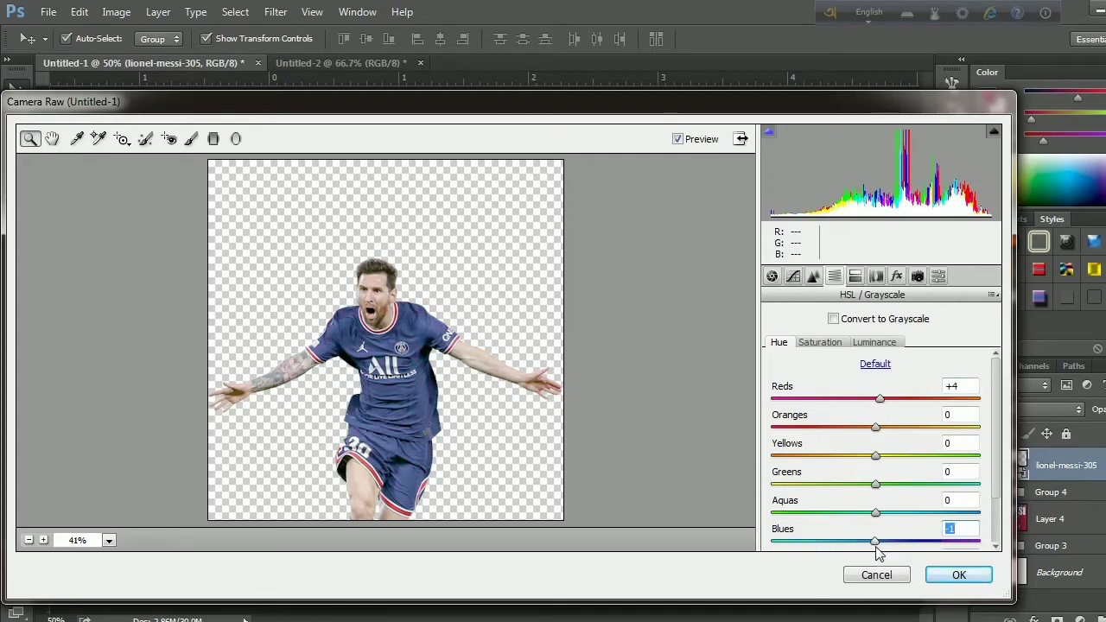
left_click(821, 342)
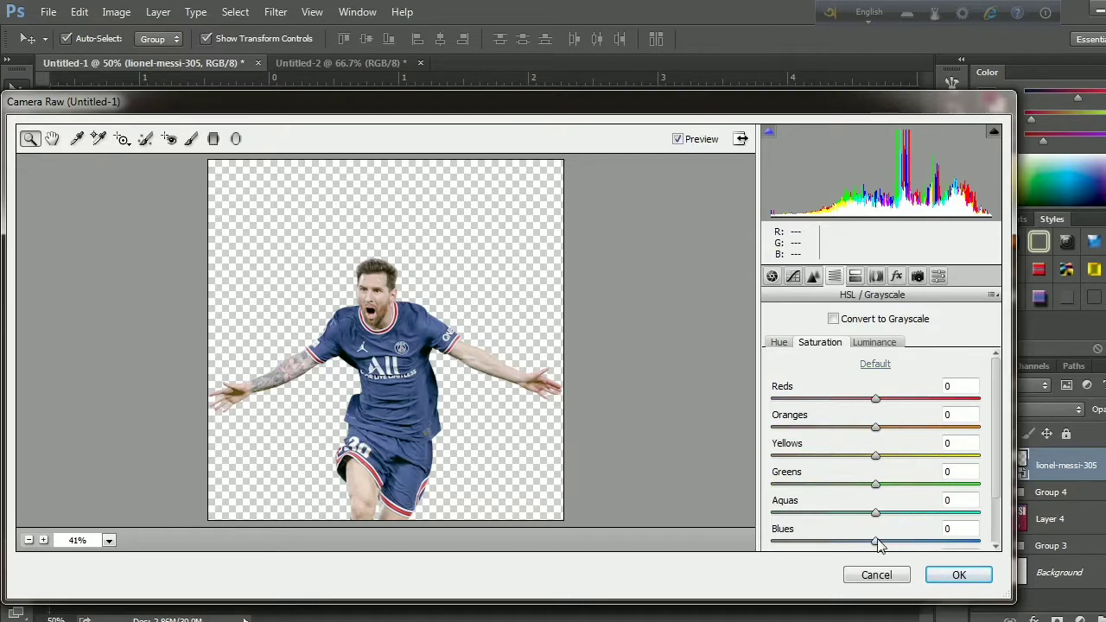
left_click_drag(876, 542, 981, 543)
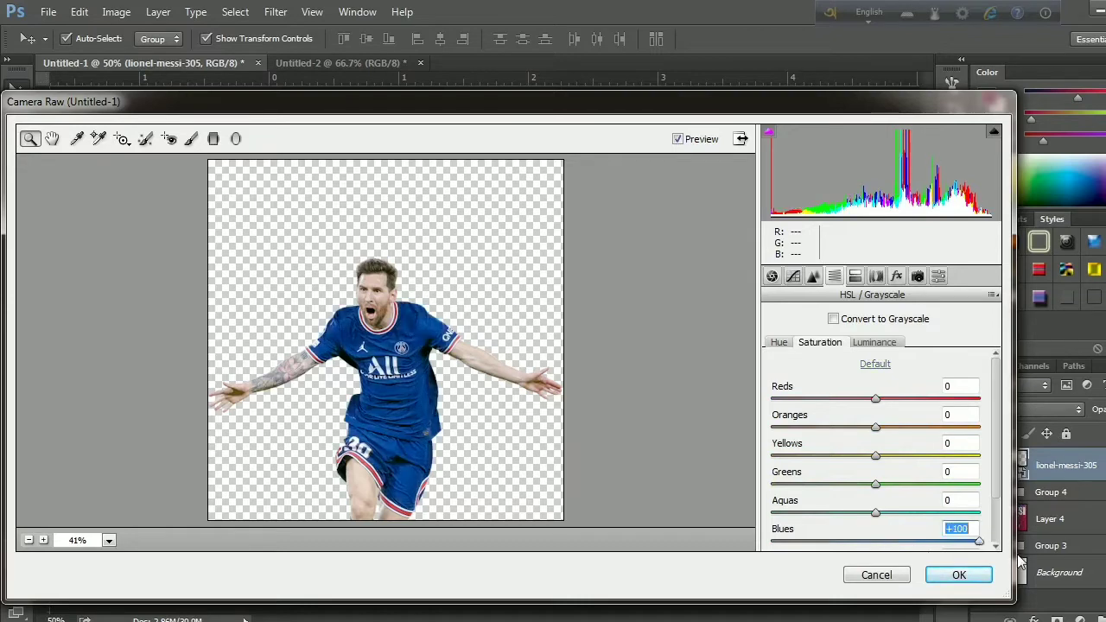
left_click(875, 342)
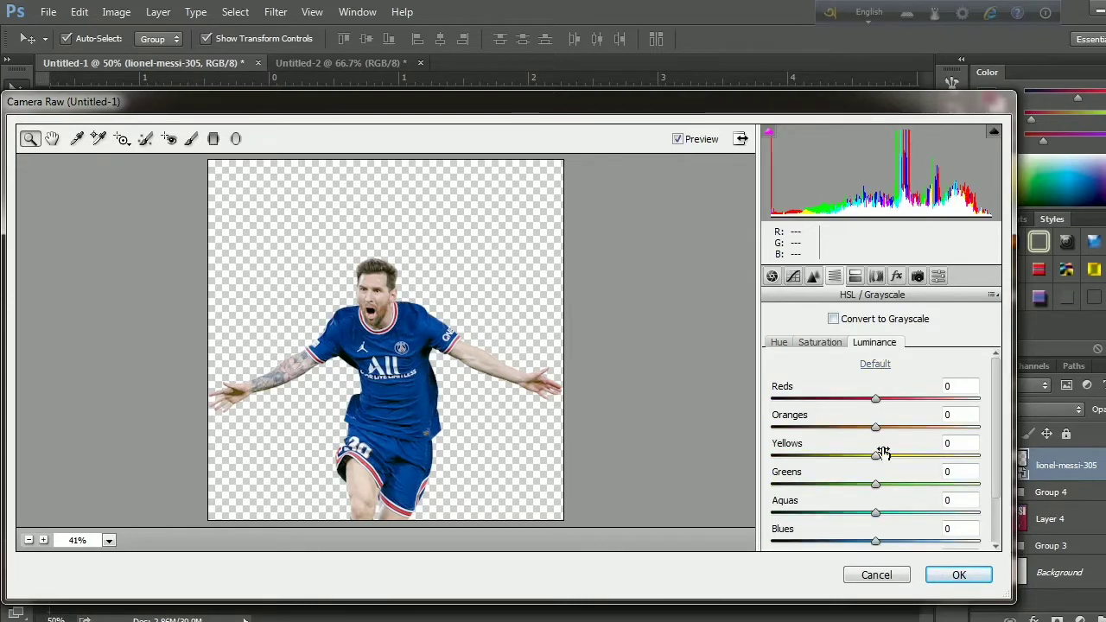
mouse_move(876, 543)
left_mouse_down()
mouse_move(798, 543)
mouse_move(925, 544)
left_mouse_up()
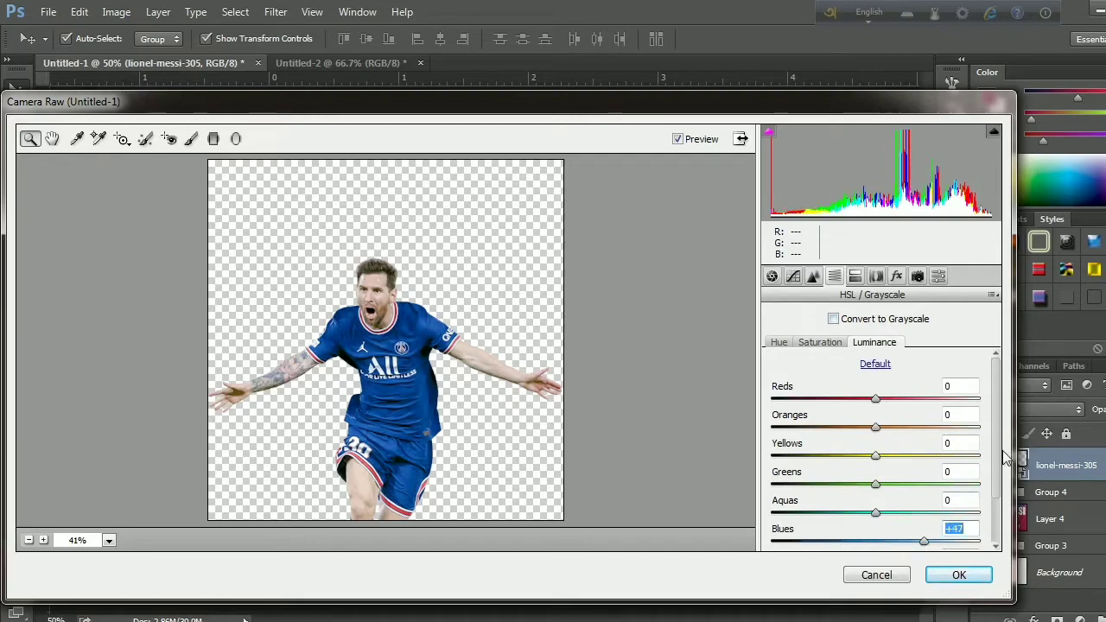
Set Reds luminance to +100, lower Reds saturation, and give highlights split-tone hue 287
left_click(781, 343)
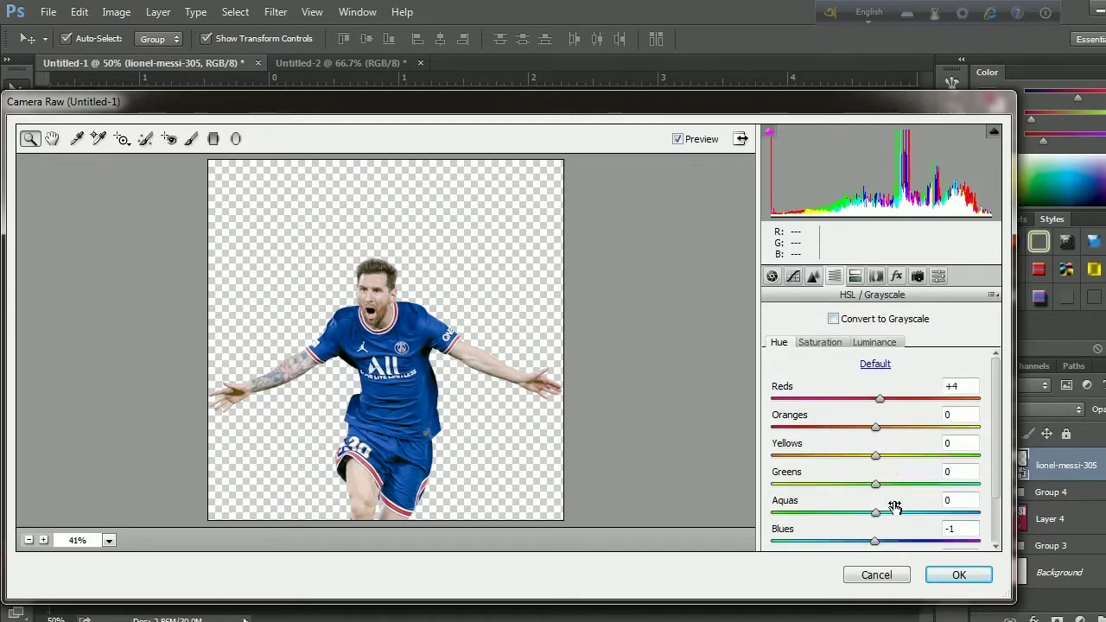
left_click_drag(881, 399, 981, 402)
left_click(805, 344)
left_click(875, 342)
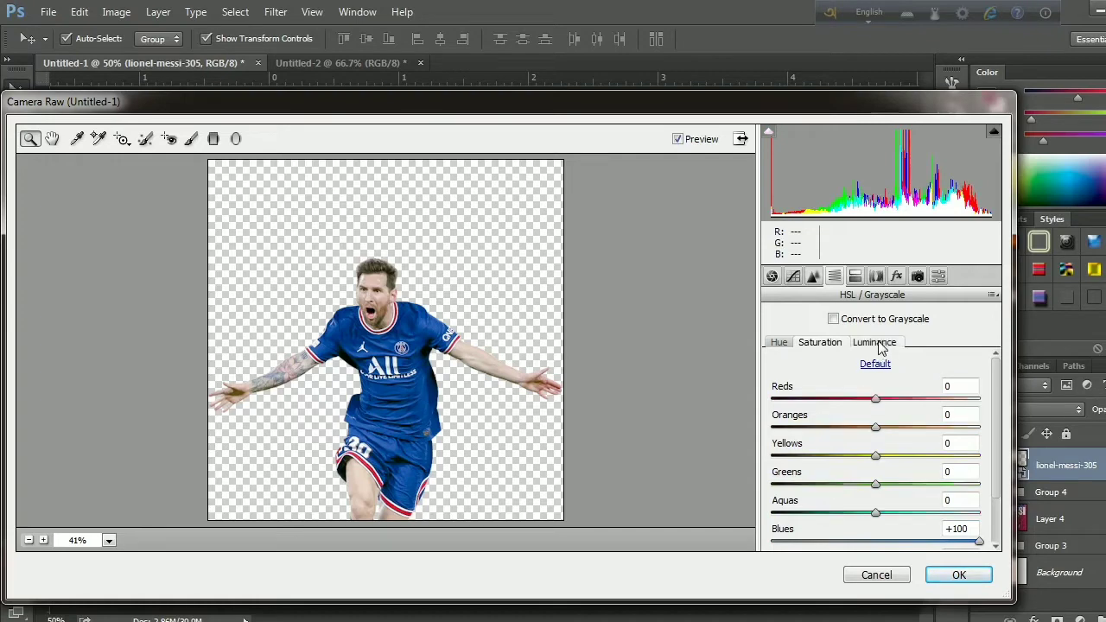
mouse_move(876, 399)
left_mouse_down()
mouse_move(768, 403)
mouse_move(913, 412)
left_mouse_up()
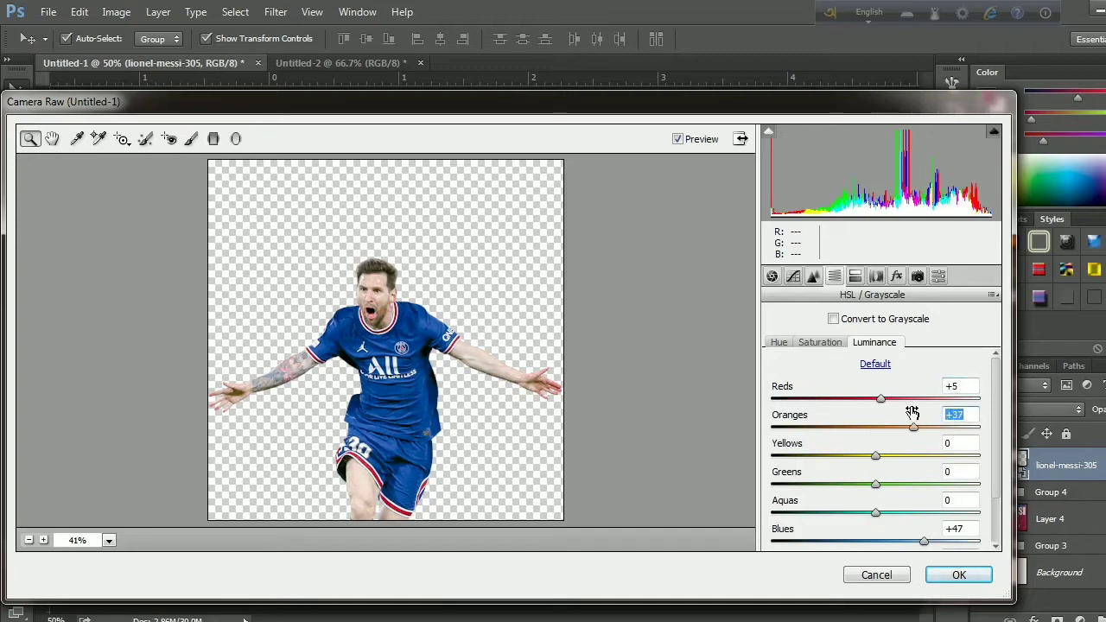
double_click(913, 428)
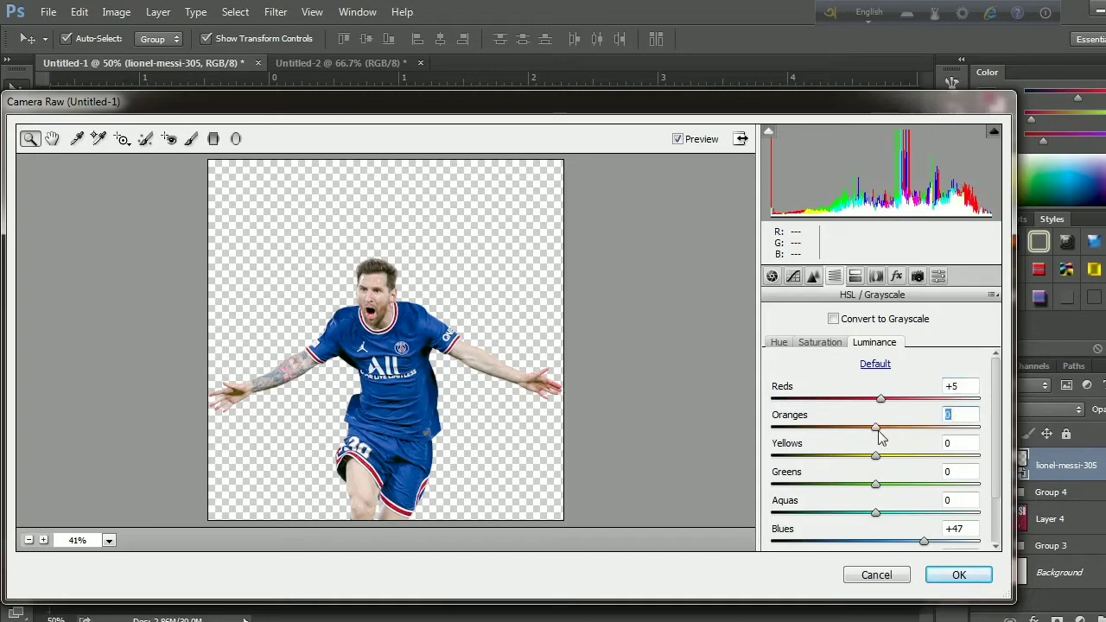
left_click_drag(882, 400, 975, 407)
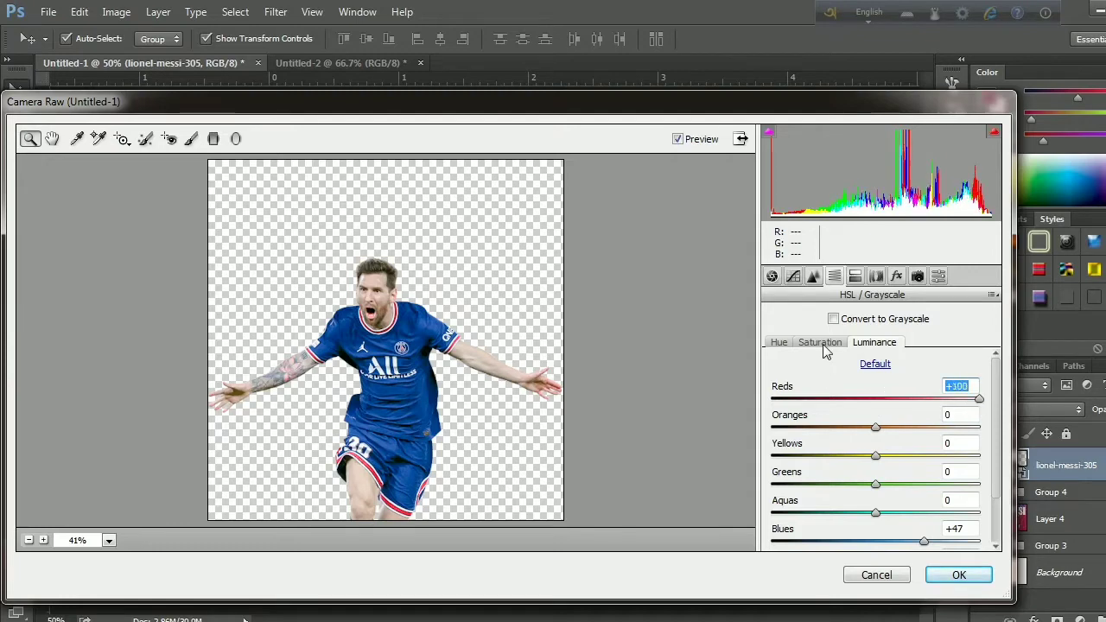
left_click(824, 345)
left_click(979, 401)
left_click_drag(979, 401, 880, 403)
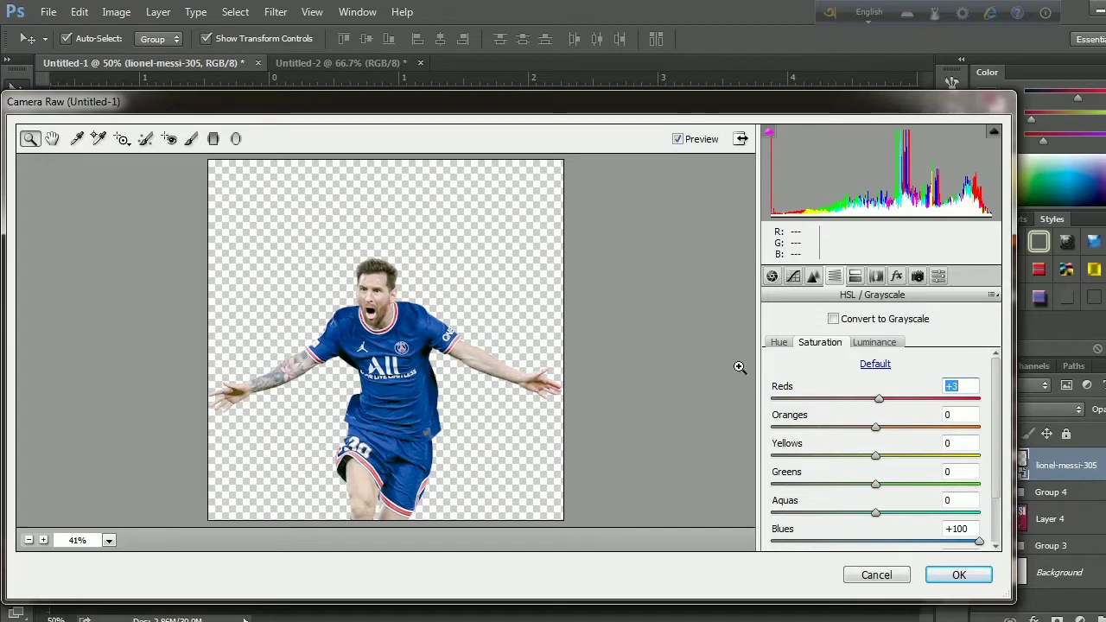
left_click(856, 279)
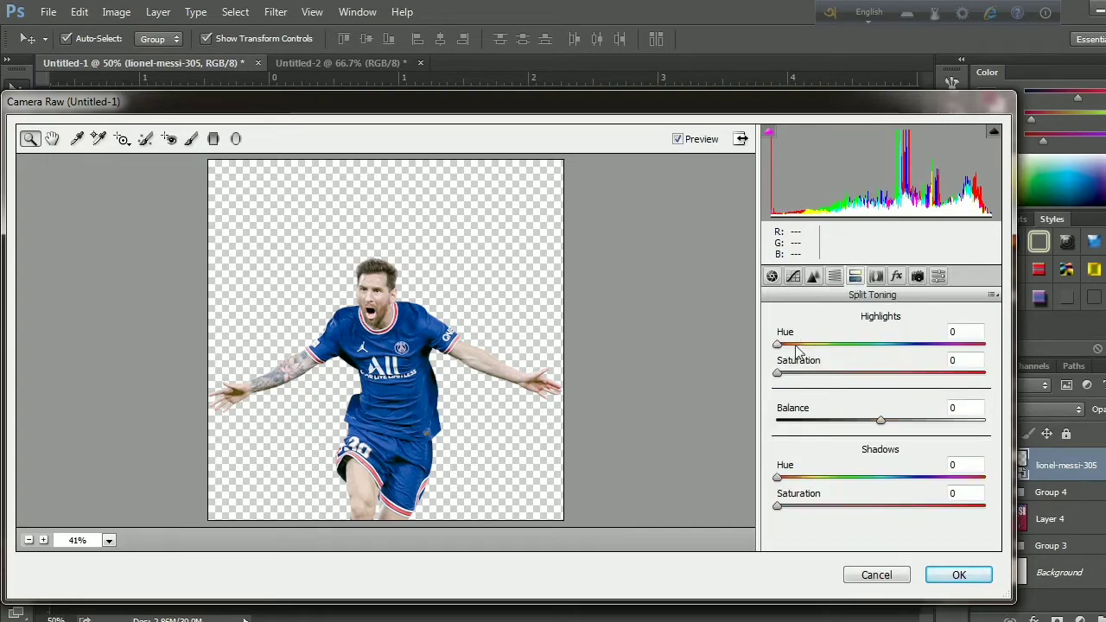
left_click_drag(778, 344, 949, 383)
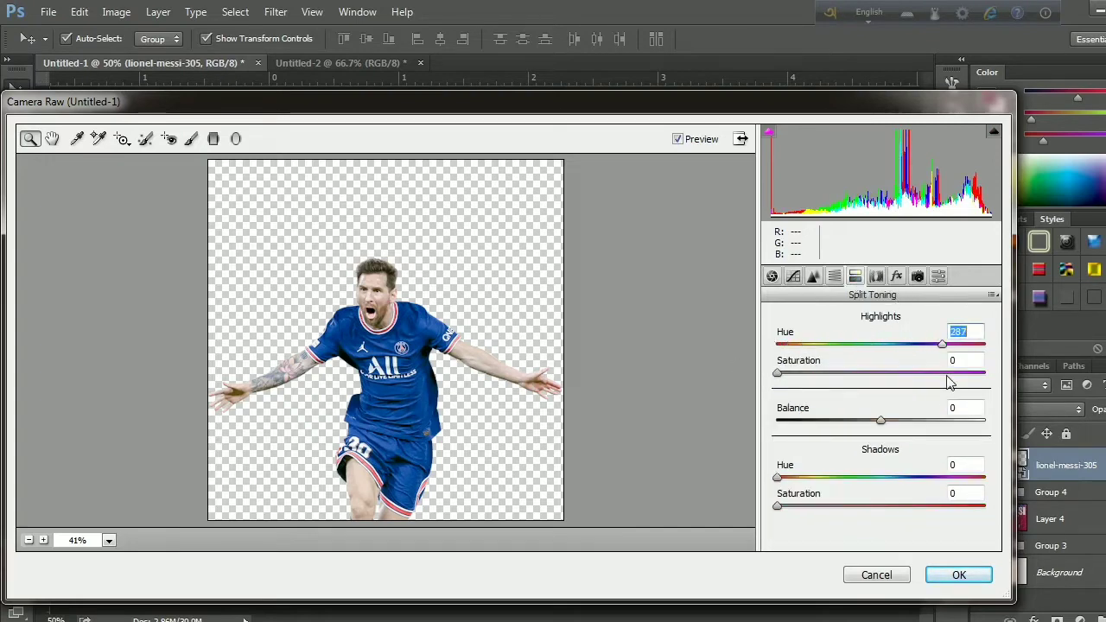
Apply the Camera Raw grade and clip a Black & White layer to Messi with Blues at 2
left_click(956, 575)
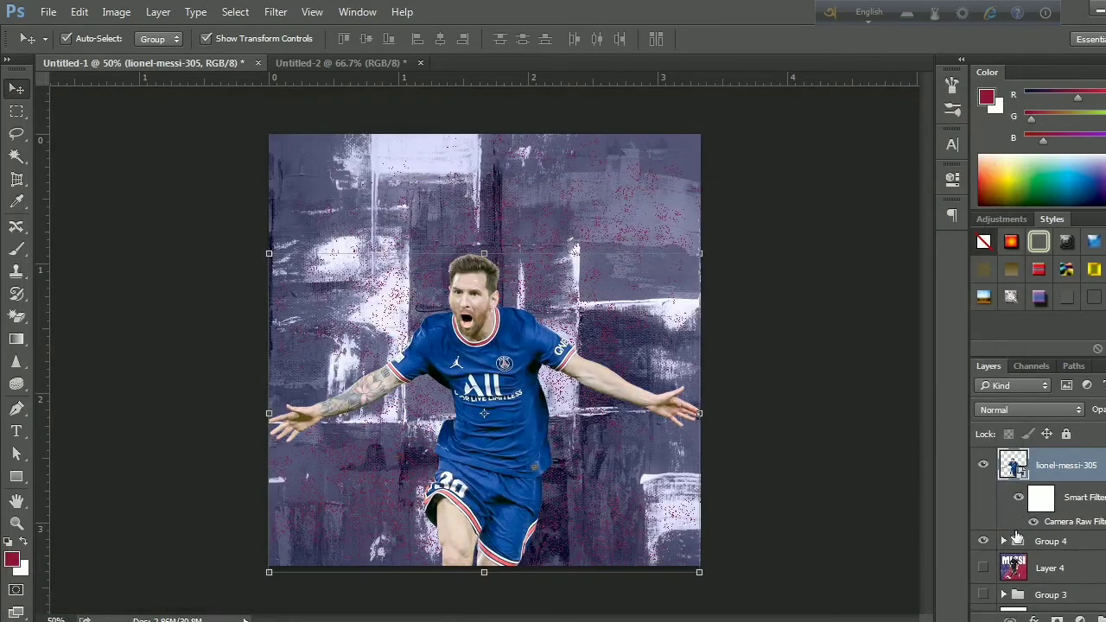
left_click(1079, 619)
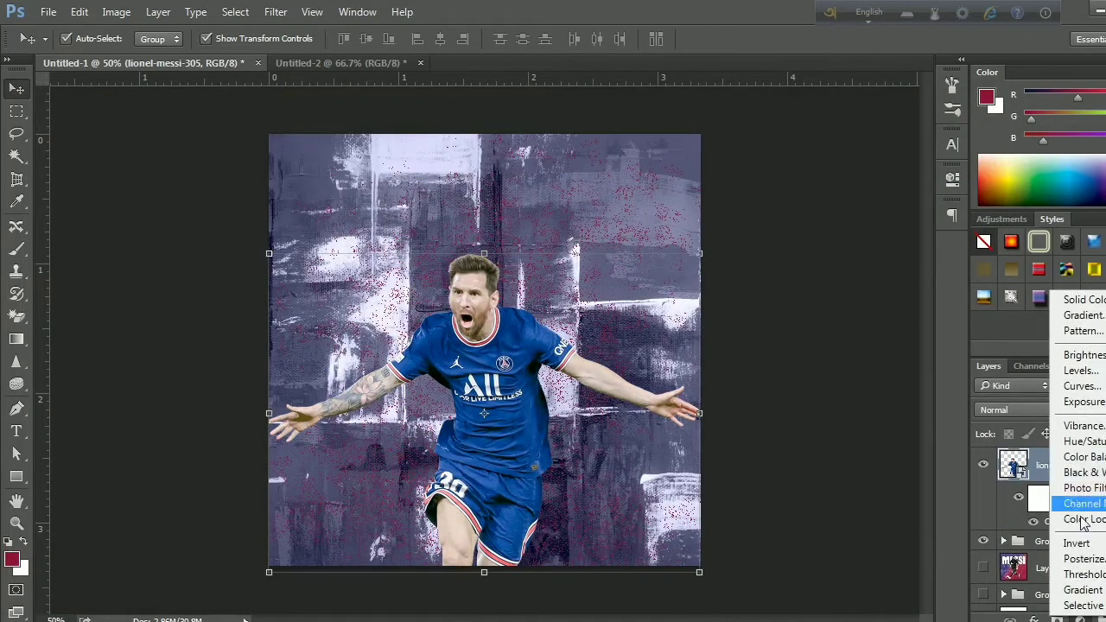
left_click(1092, 467)
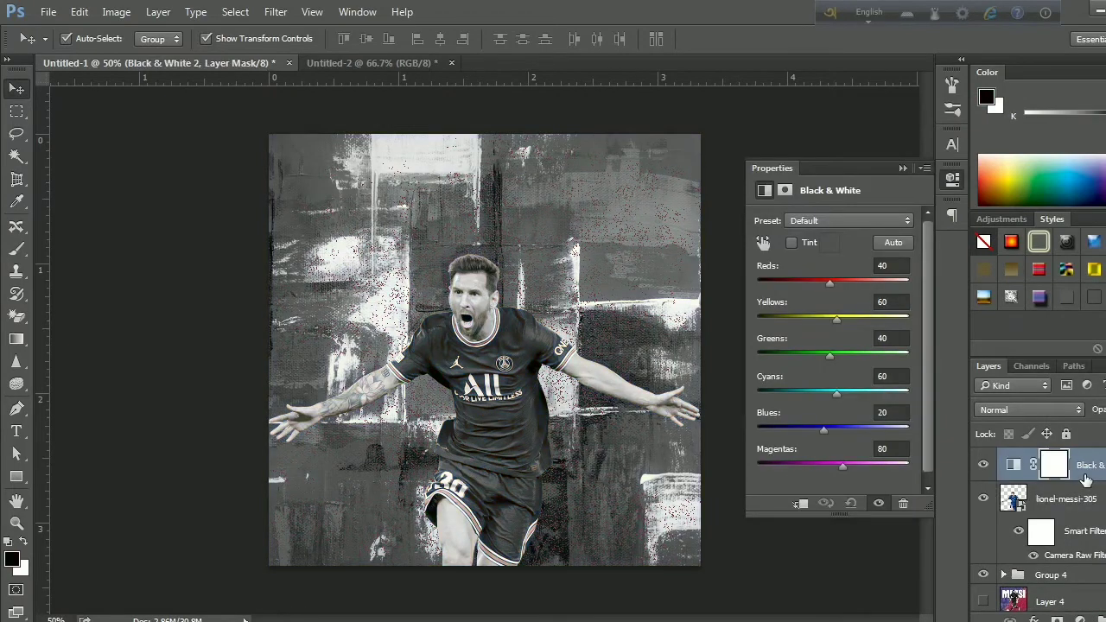
left_click(803, 504)
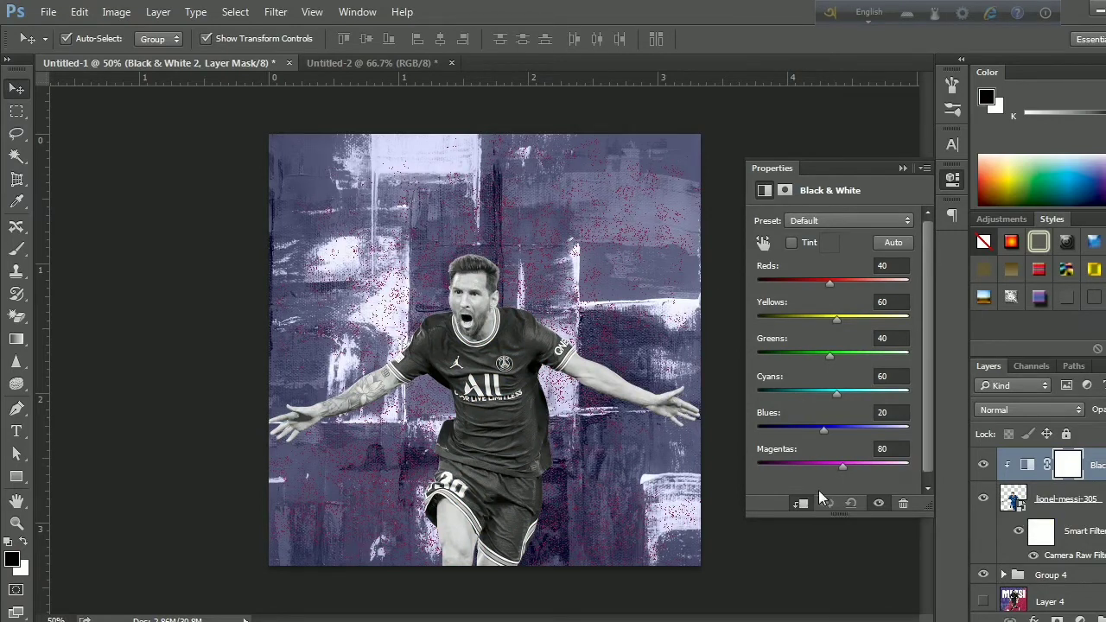
mouse_move(825, 431)
left_mouse_down()
mouse_move(798, 430)
mouse_move(819, 428)
left_mouse_up()
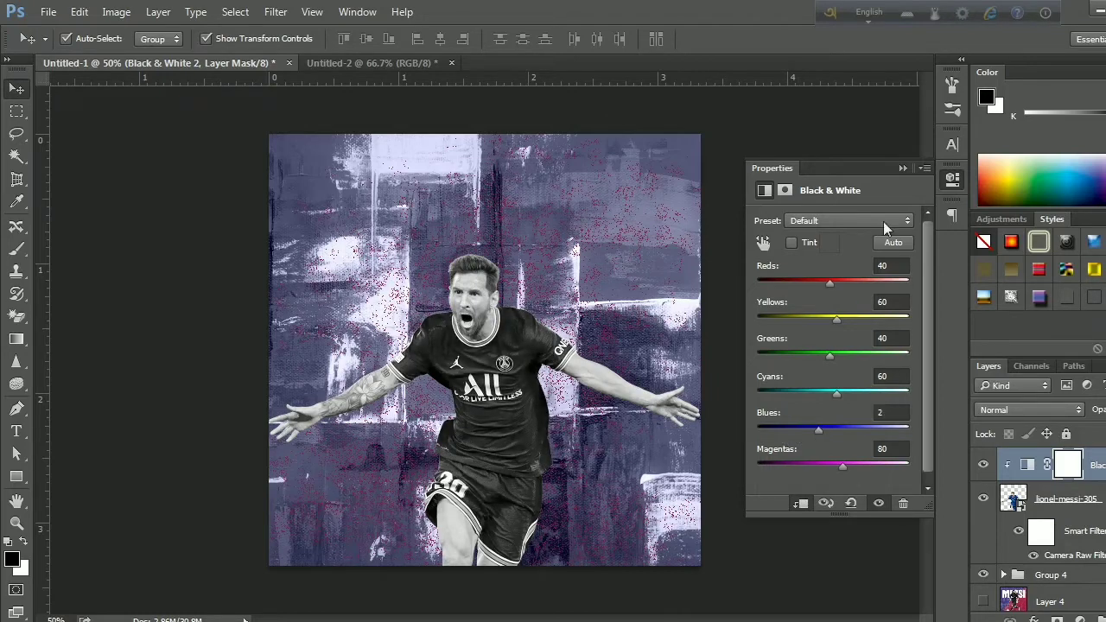
left_click(903, 168)
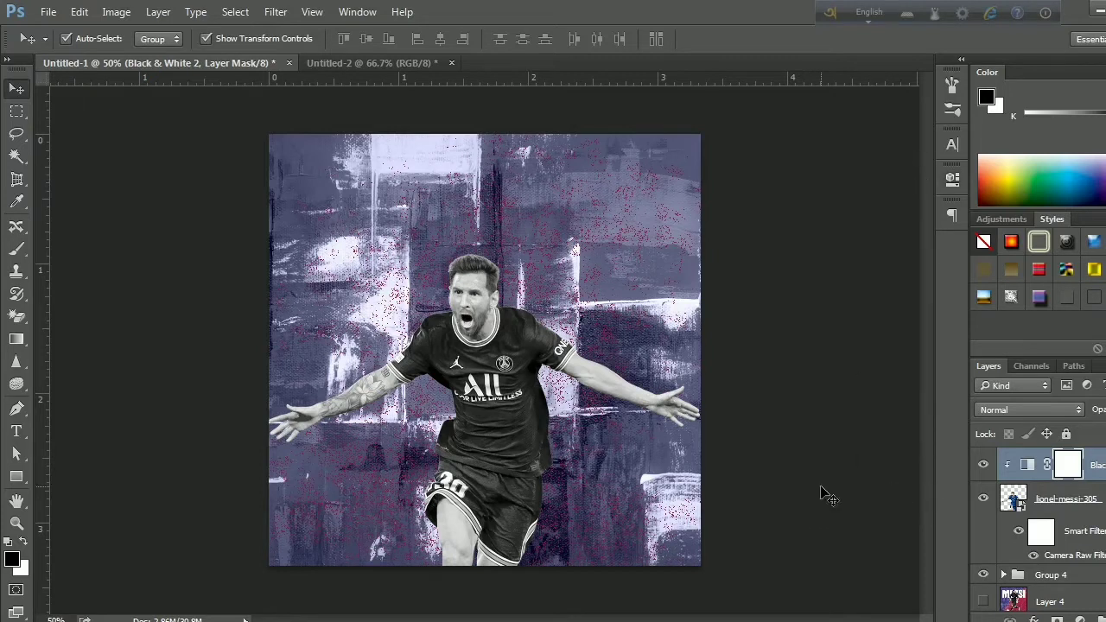
scroll(1052, 516, "down", 2)
Add a Color Lookup adjustment above Group 4, starting with LateSunset
left_click(1051, 516)
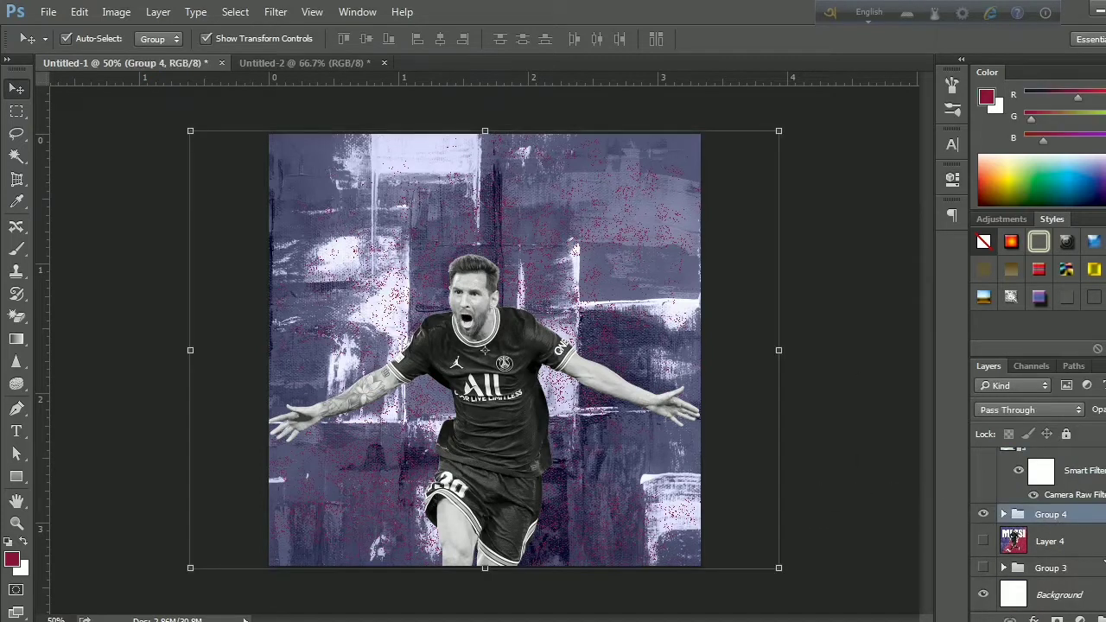
left_click(1081, 620)
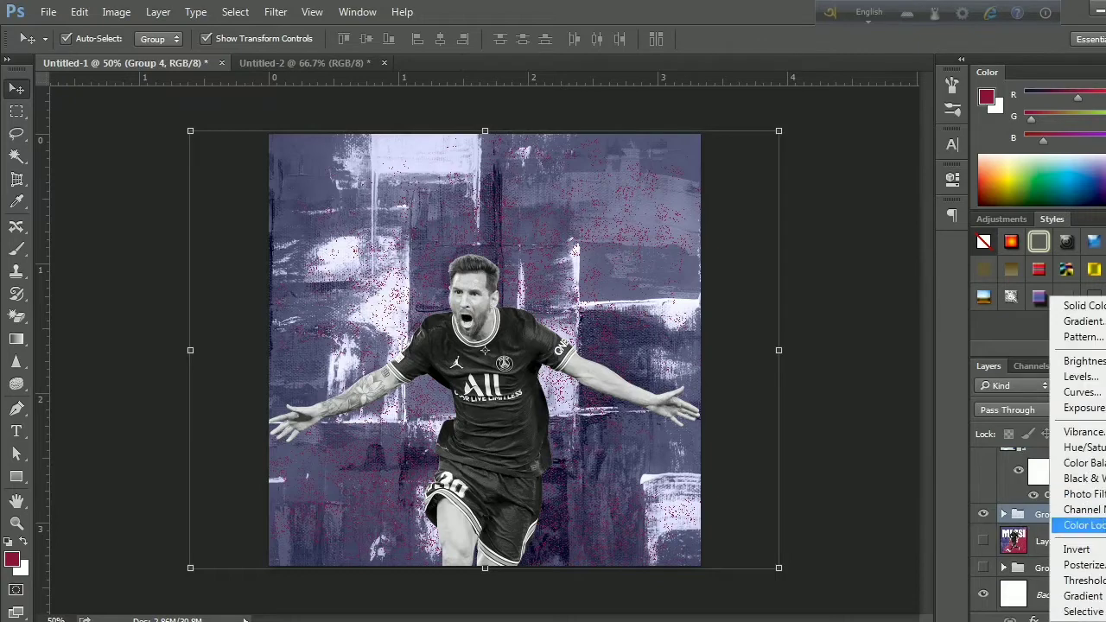
left_click(1037, 526)
left_click(864, 219)
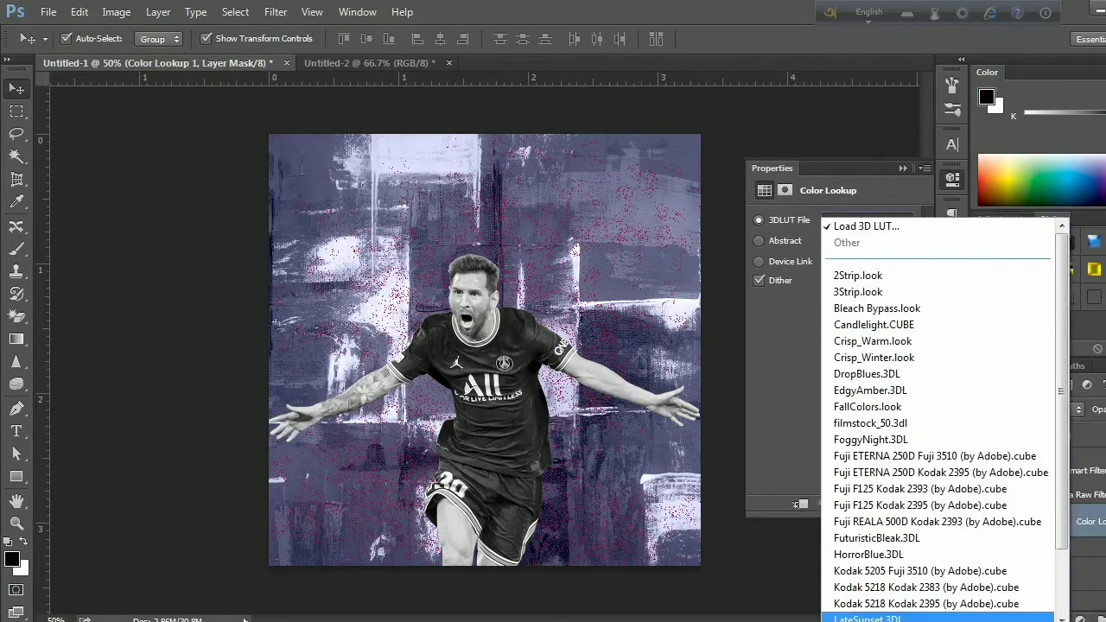
left_click(873, 605)
Step through the 3DLUT files, including FuturisticBleak, and settle on HorrorBlue.3DL
key("Up")
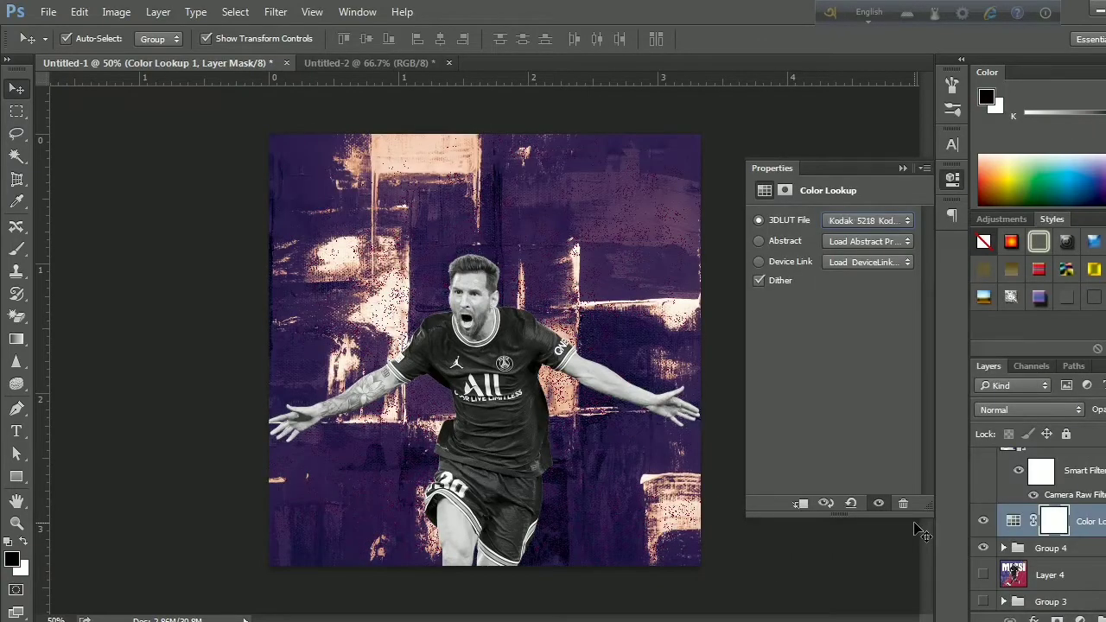
key("Up")
key("Up")
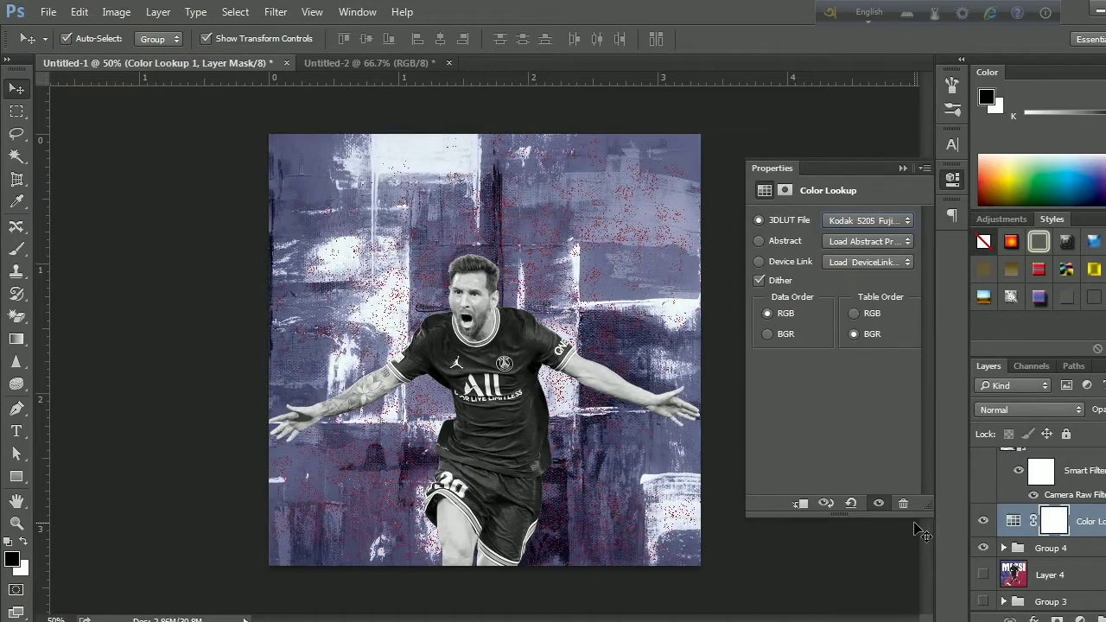
key("Up")
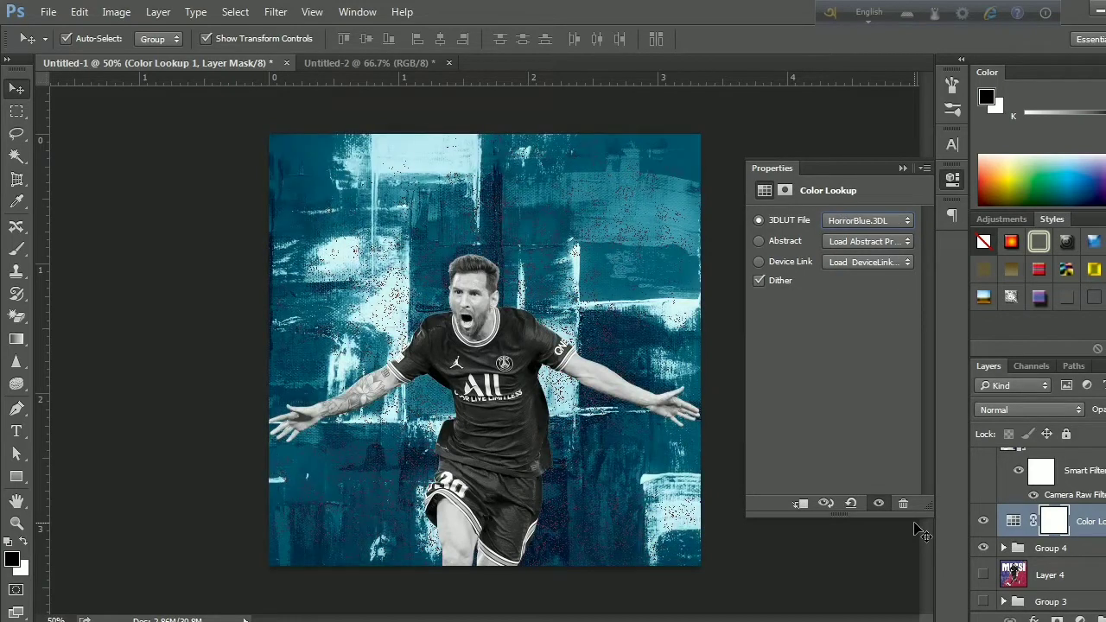
key("Up")
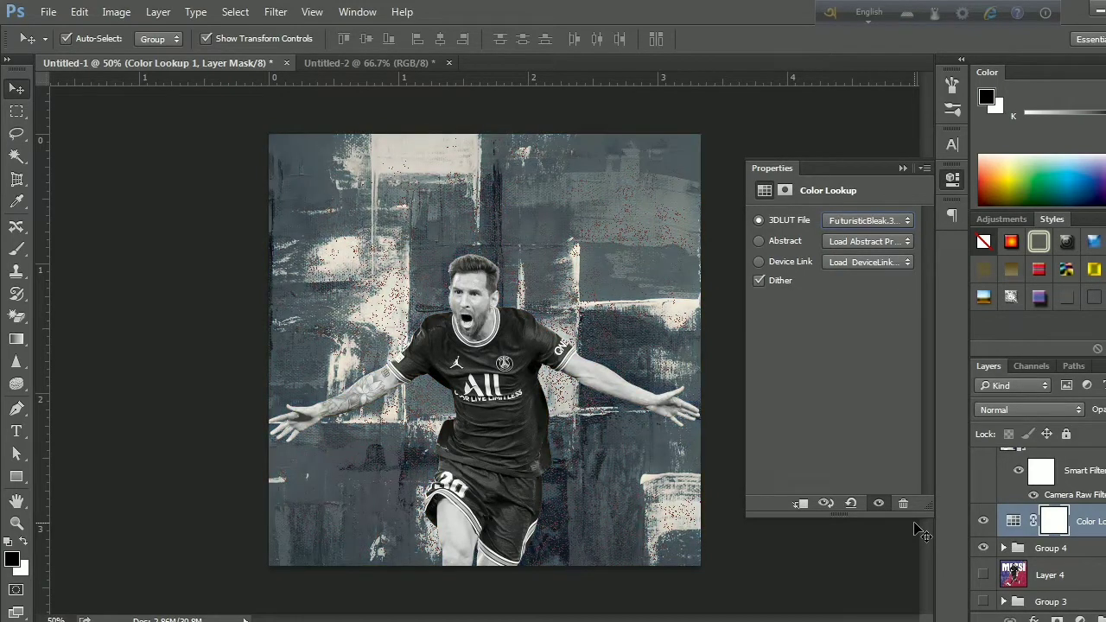
key("Up")
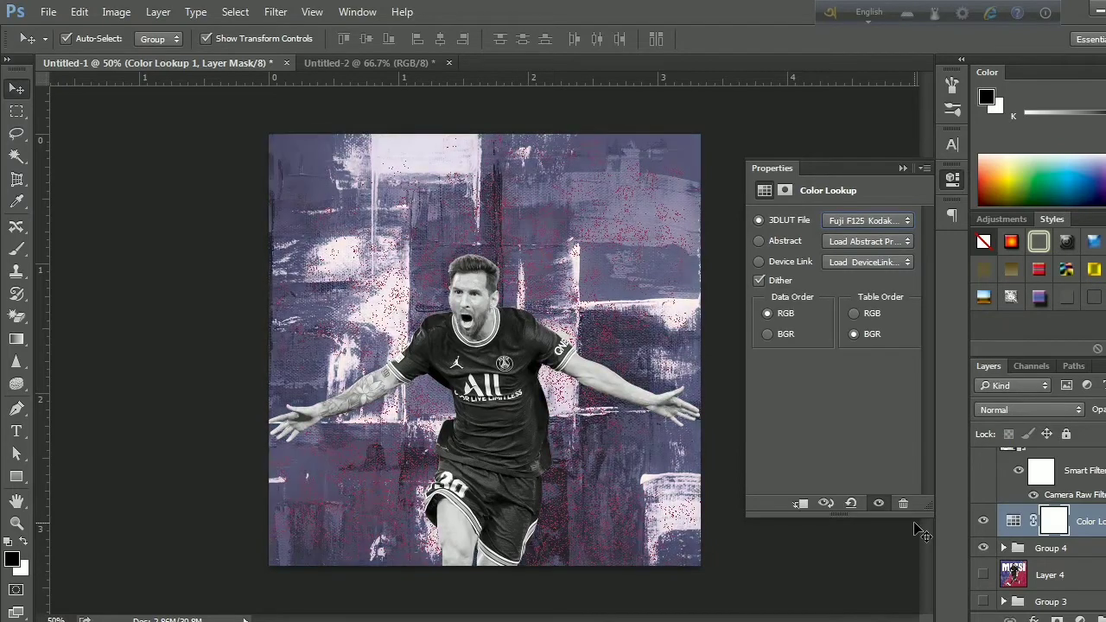
key("Up")
key("Down")
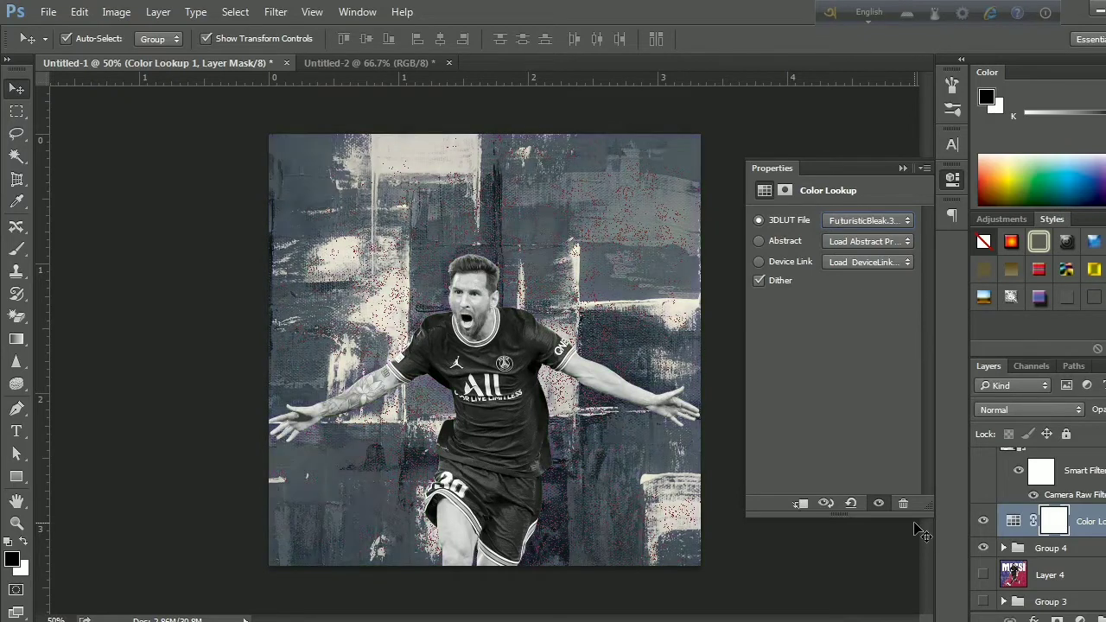
key("Down")
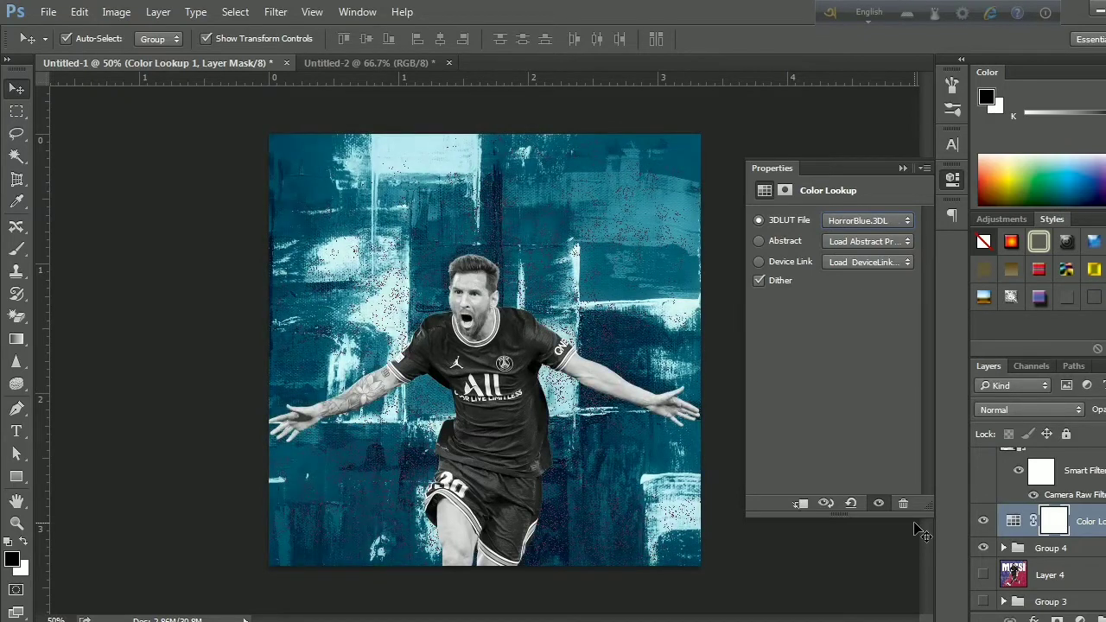
Duplicate the Messi cut-out layer
left_click(867, 531)
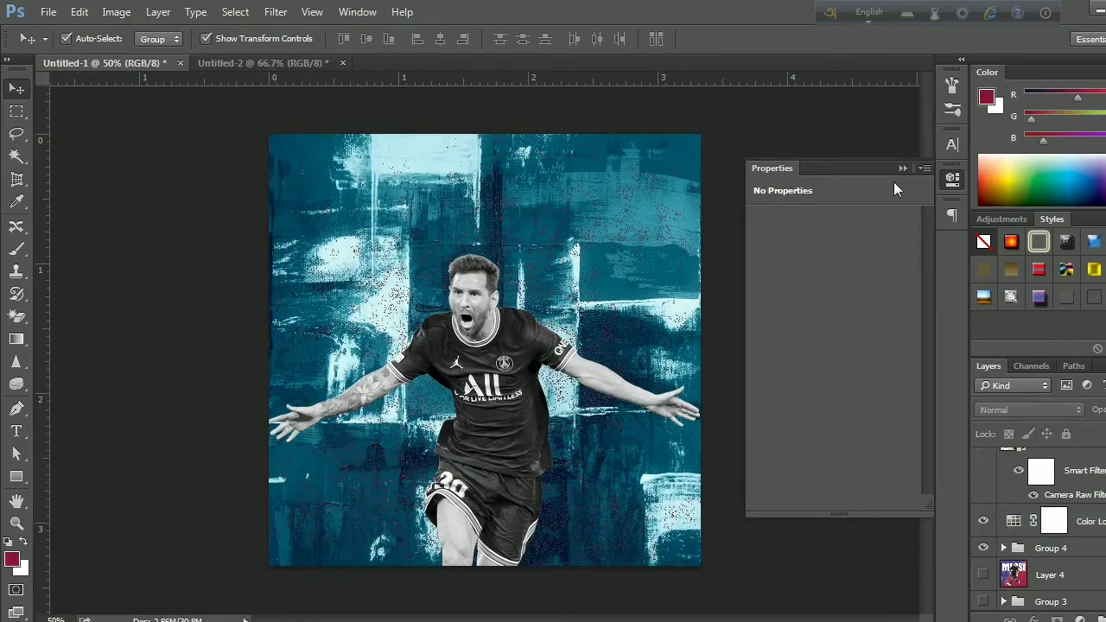
left_click(903, 167)
left_click(529, 405)
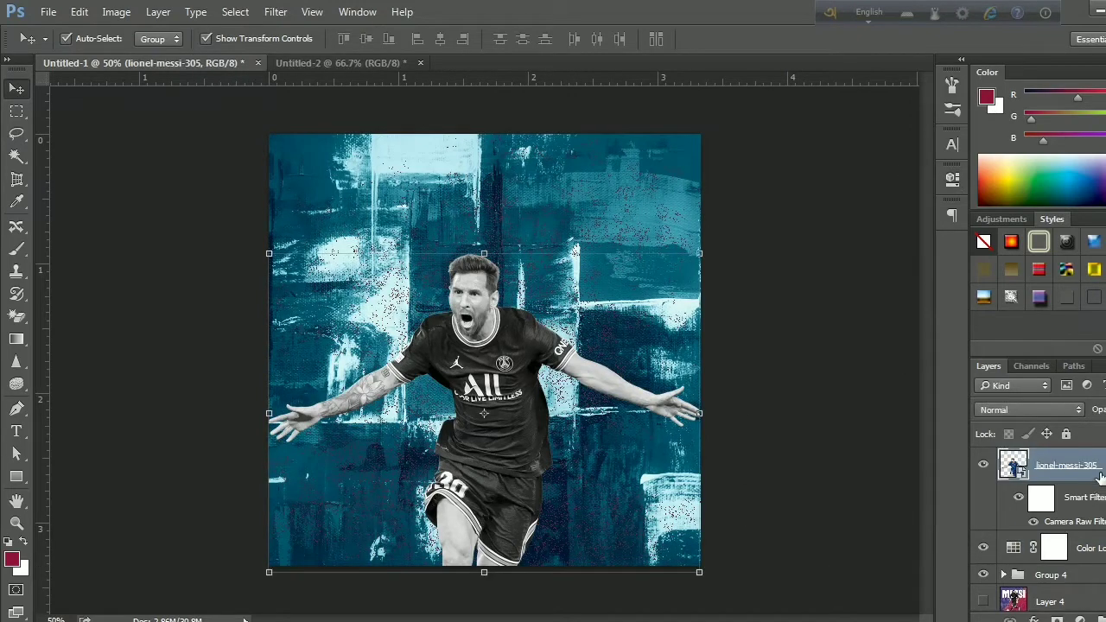
left_click_drag(1063, 465, 1103, 554)
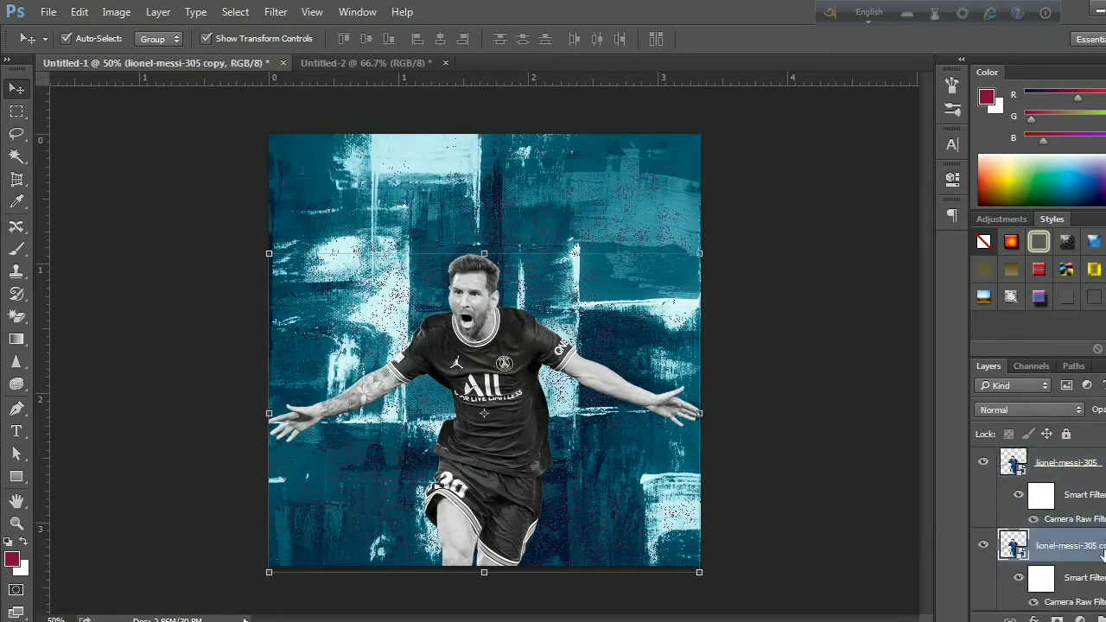
Add a bright red Solid Color fill clipped to the Messi copy
left_click(1080, 619)
left_click(1072, 303)
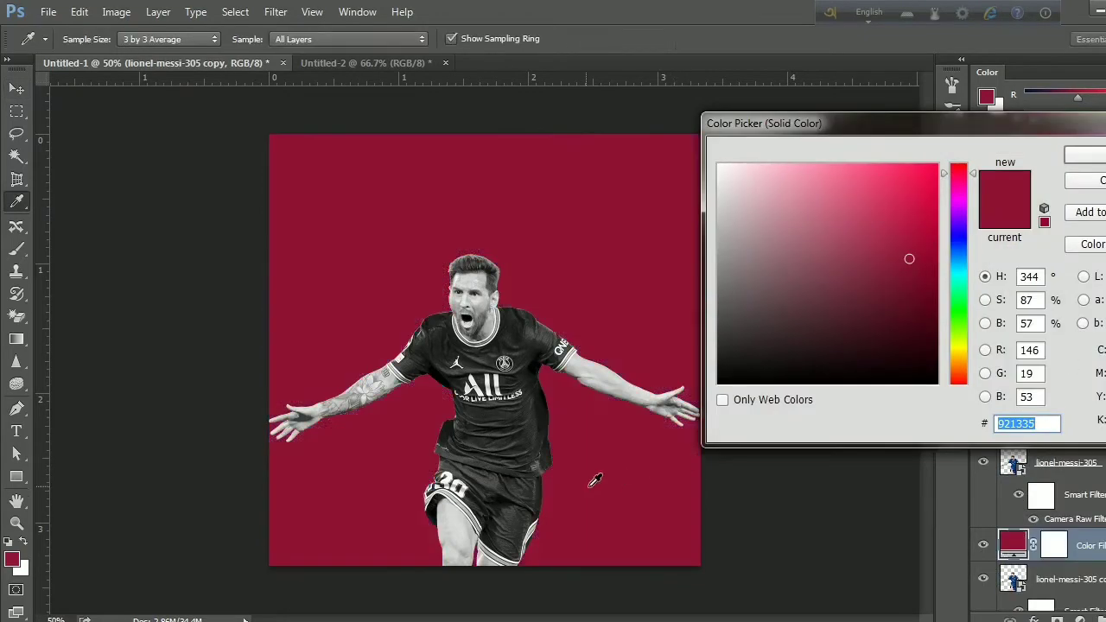
mouse_move(958, 239)
left_mouse_down()
mouse_move(962, 354)
mouse_move(959, 163)
left_mouse_up()
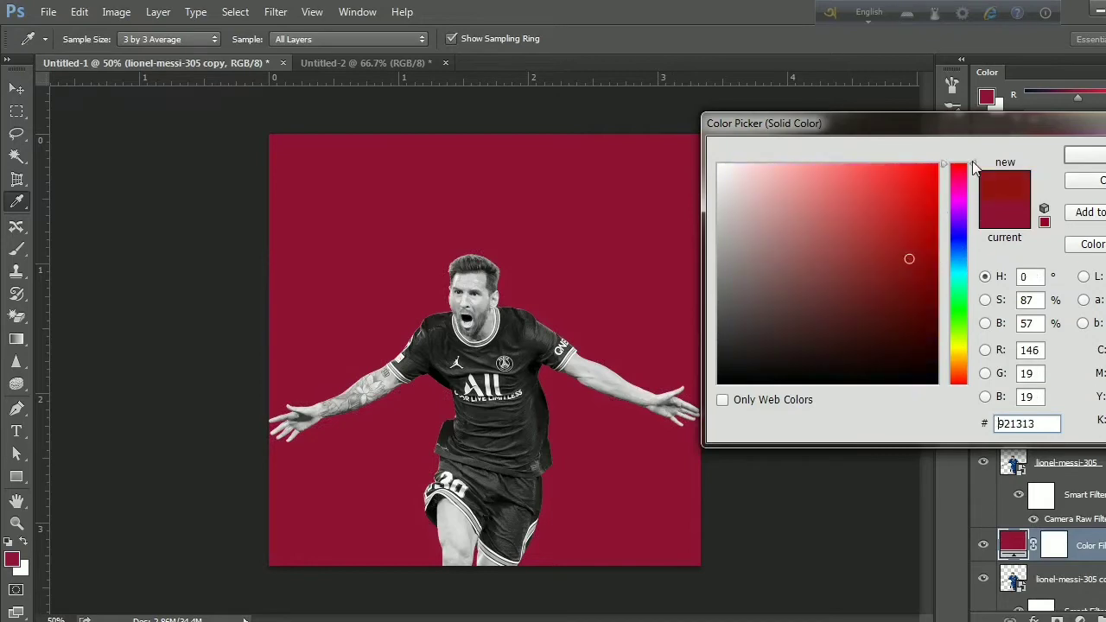
left_click(917, 174)
left_click(1091, 157)
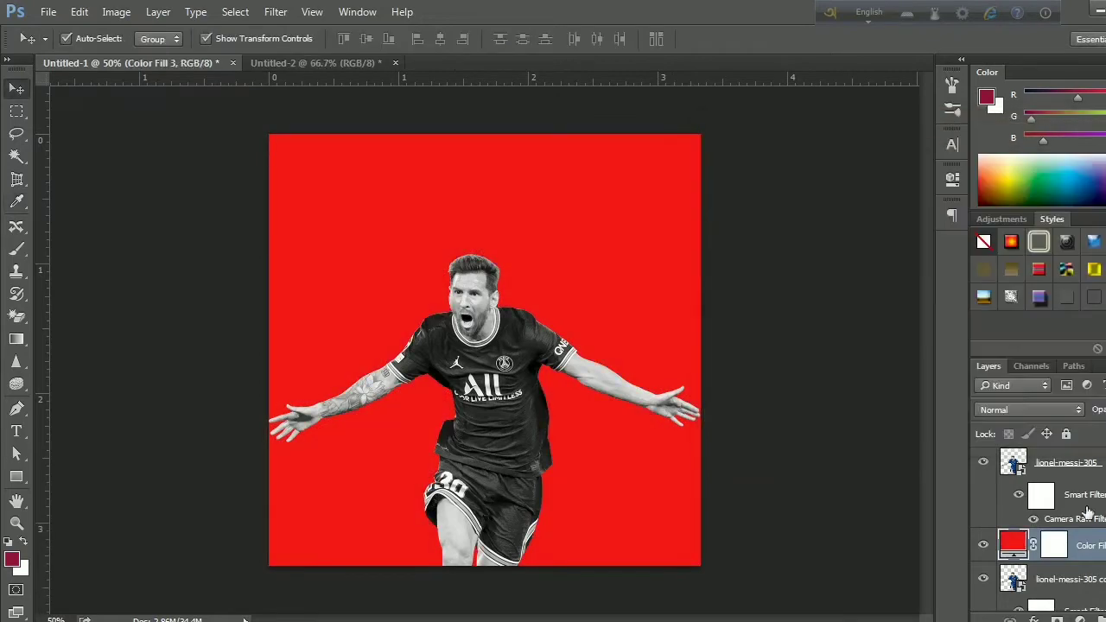
left_click(1072, 562, "alt")
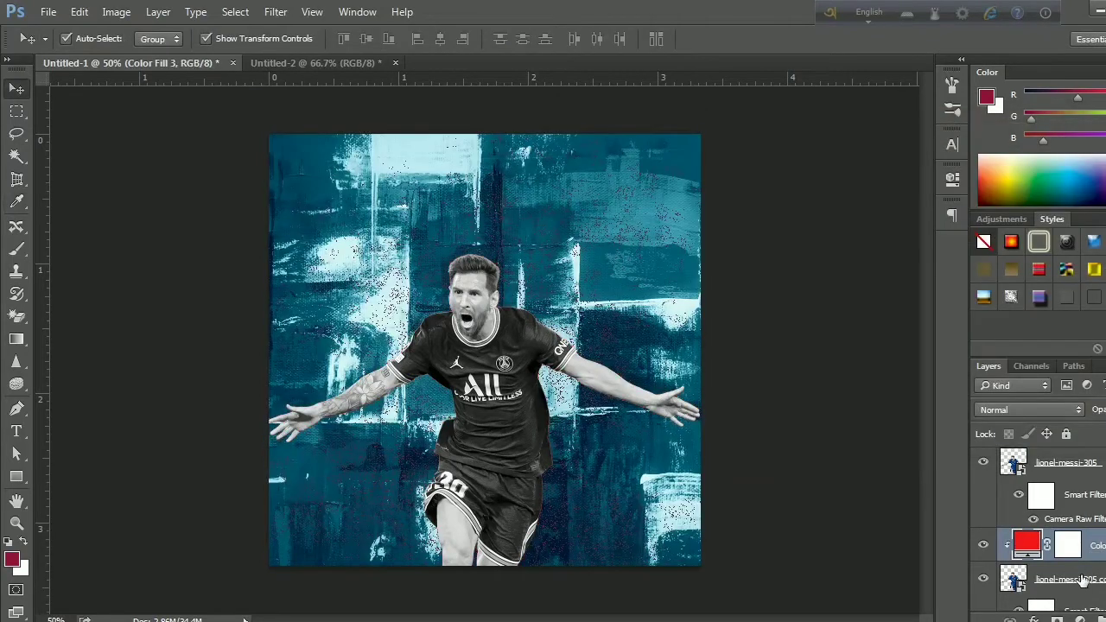
Offset the red Messi copy a few pixels left, group it as Group 5, and duplicate the group
left_click(1084, 579)
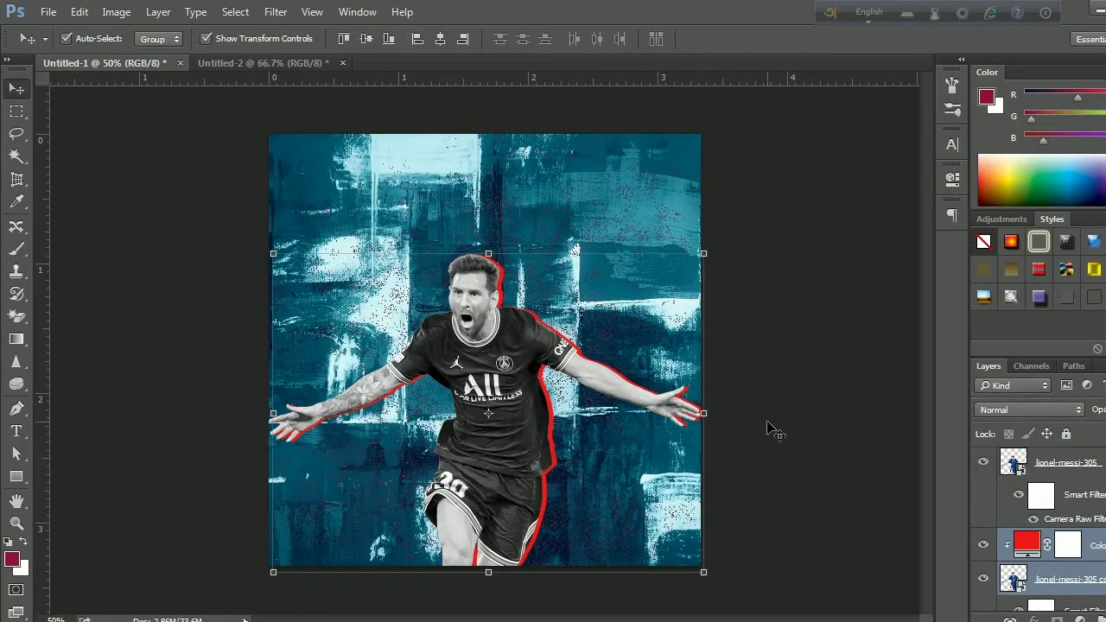
key("Left")
key("Left")
key("Left")
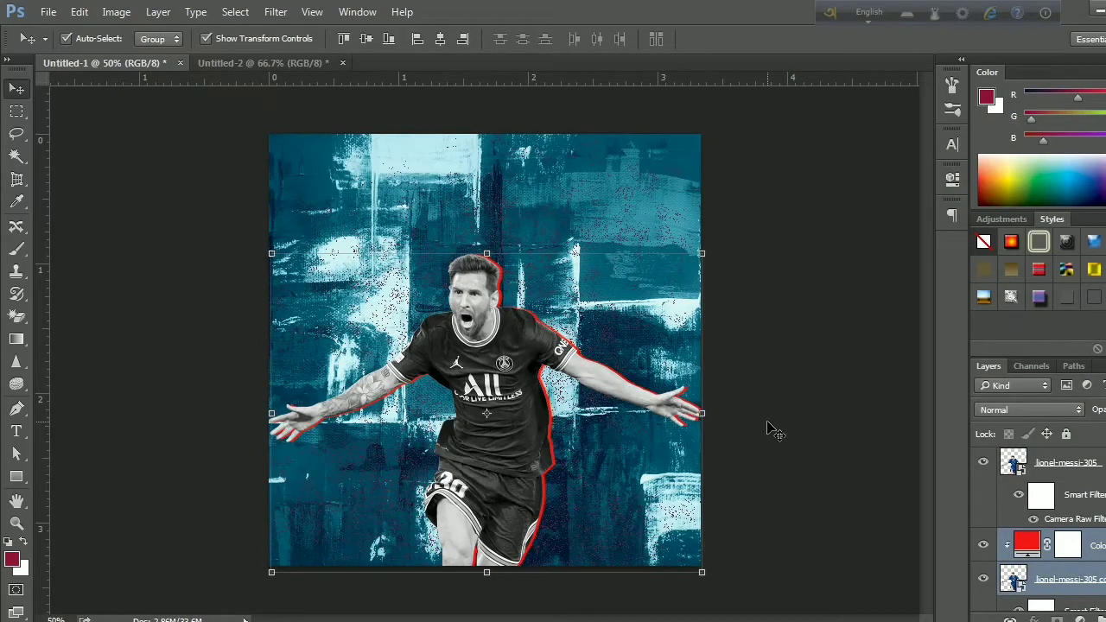
key("Left")
key("Left")
key("Left")
key("Left")
key("Left")
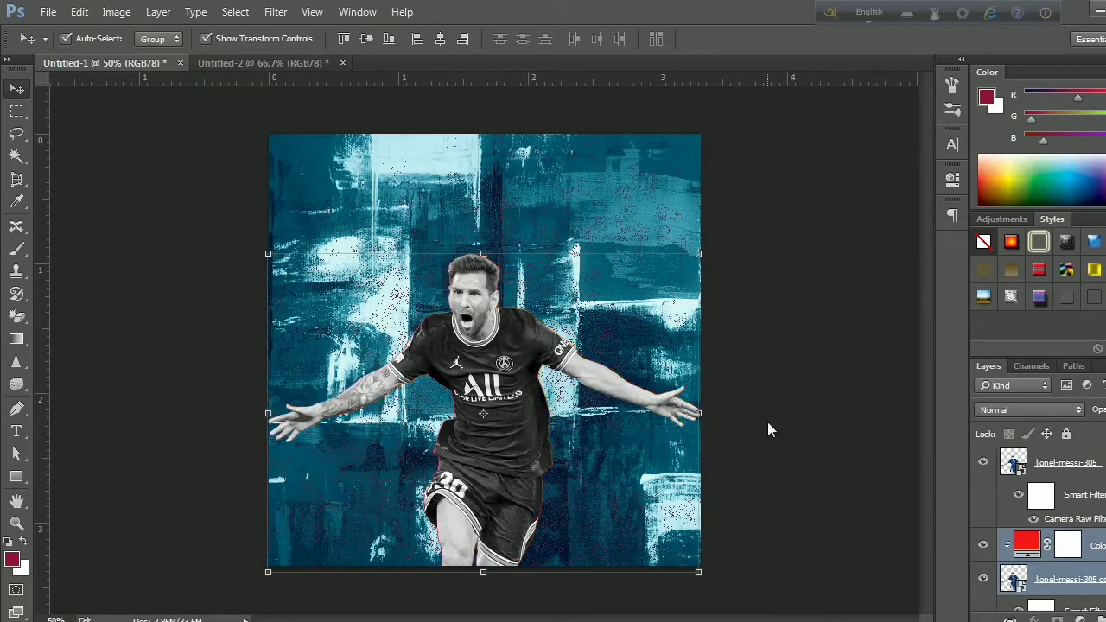
key("Left")
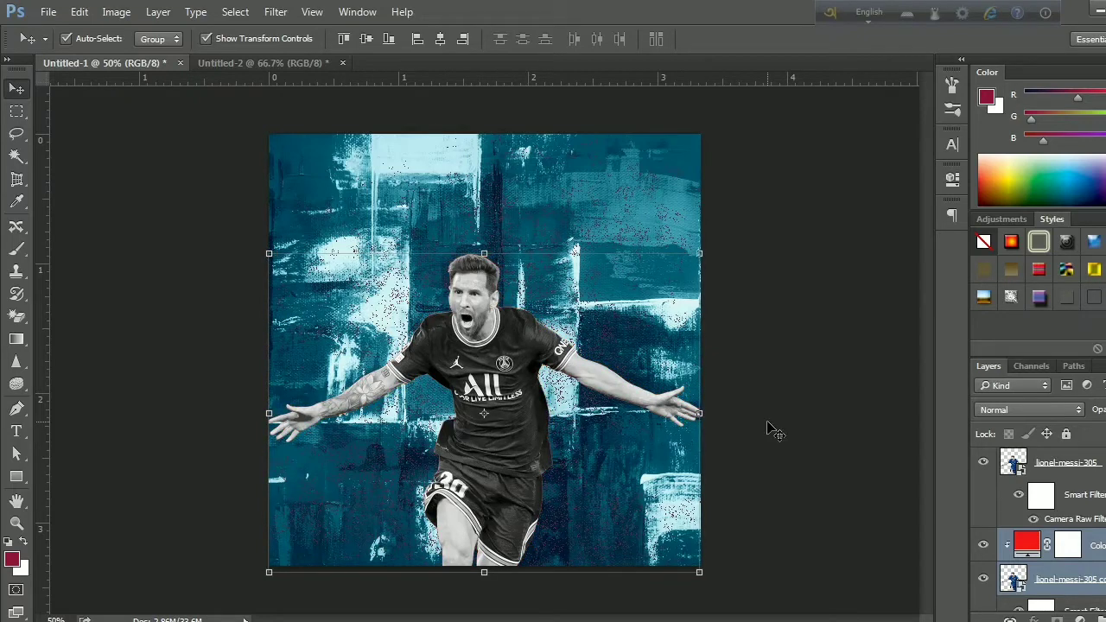
key("shift+Right")
key("Left")
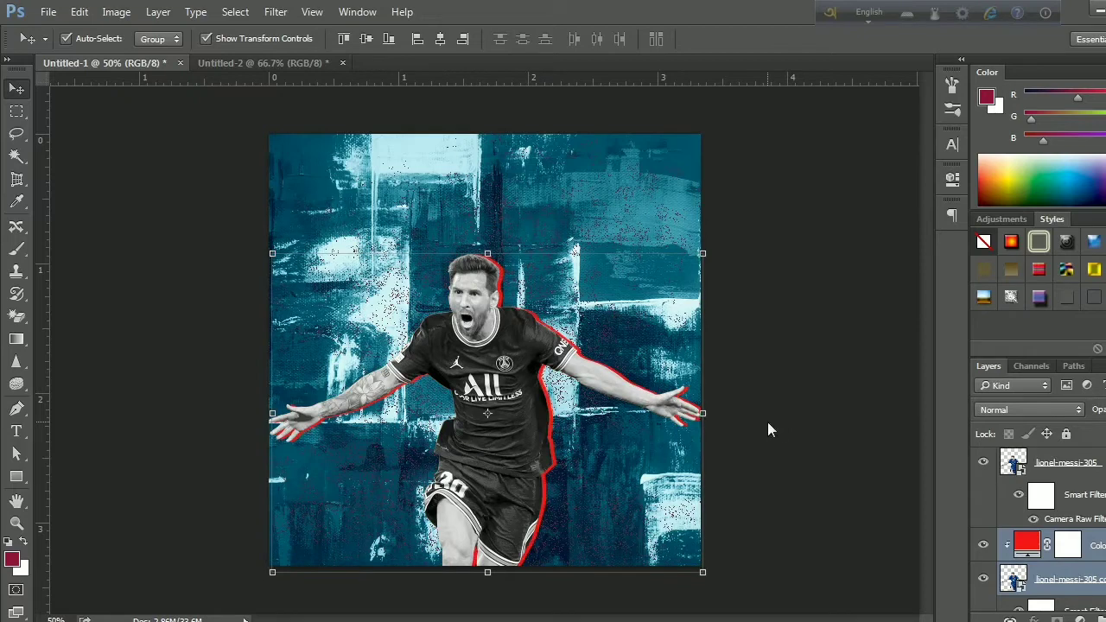
key("ctrl+g")
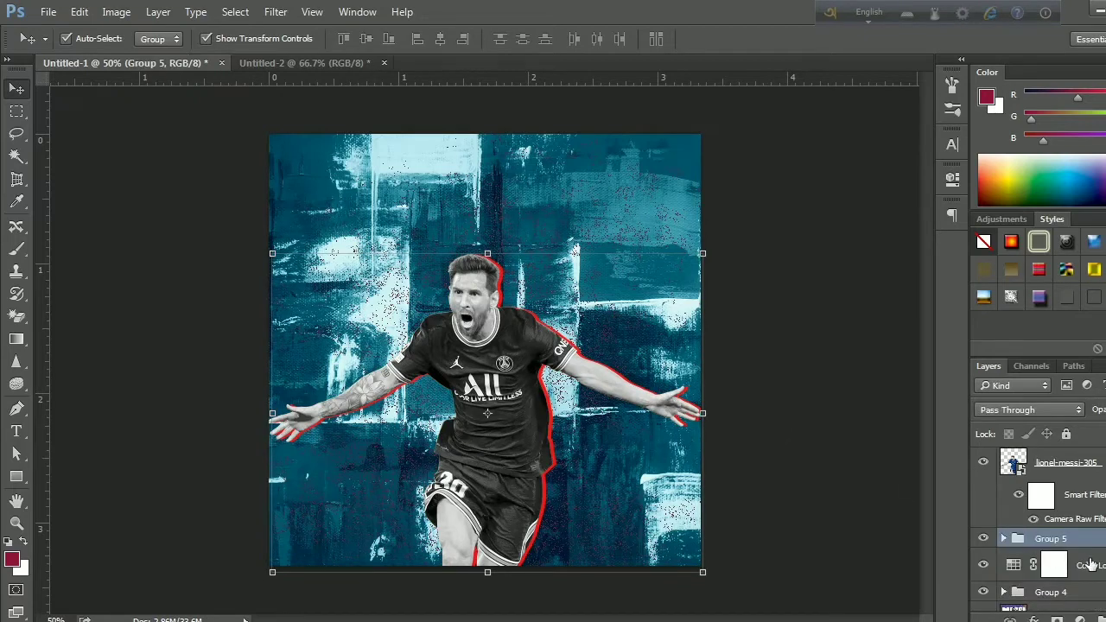
key("ctrl+j")
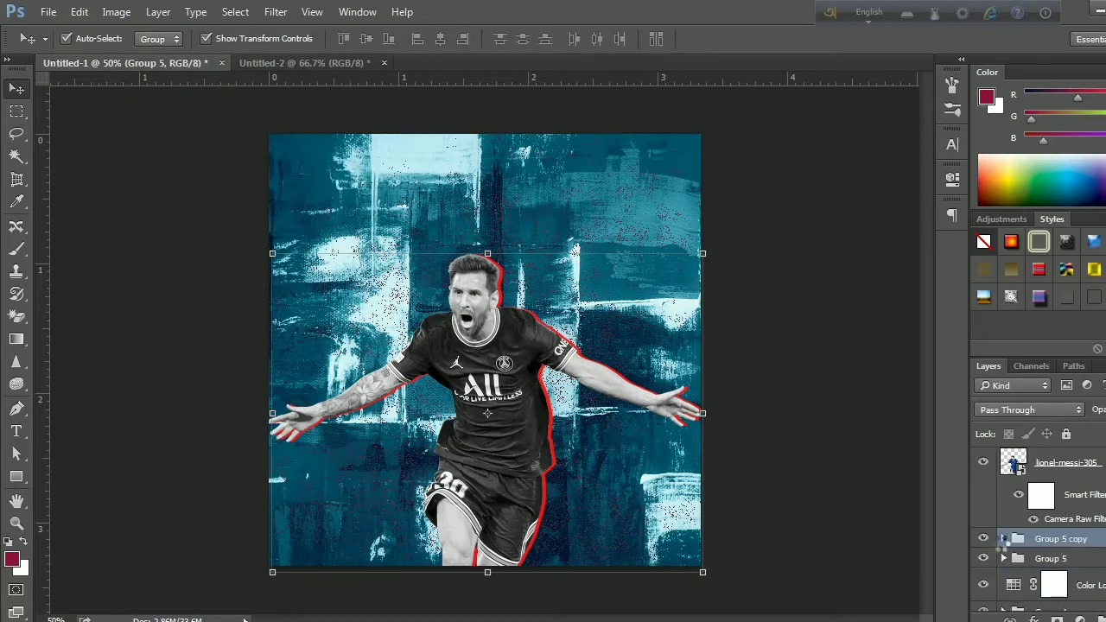
left_click(1004, 538)
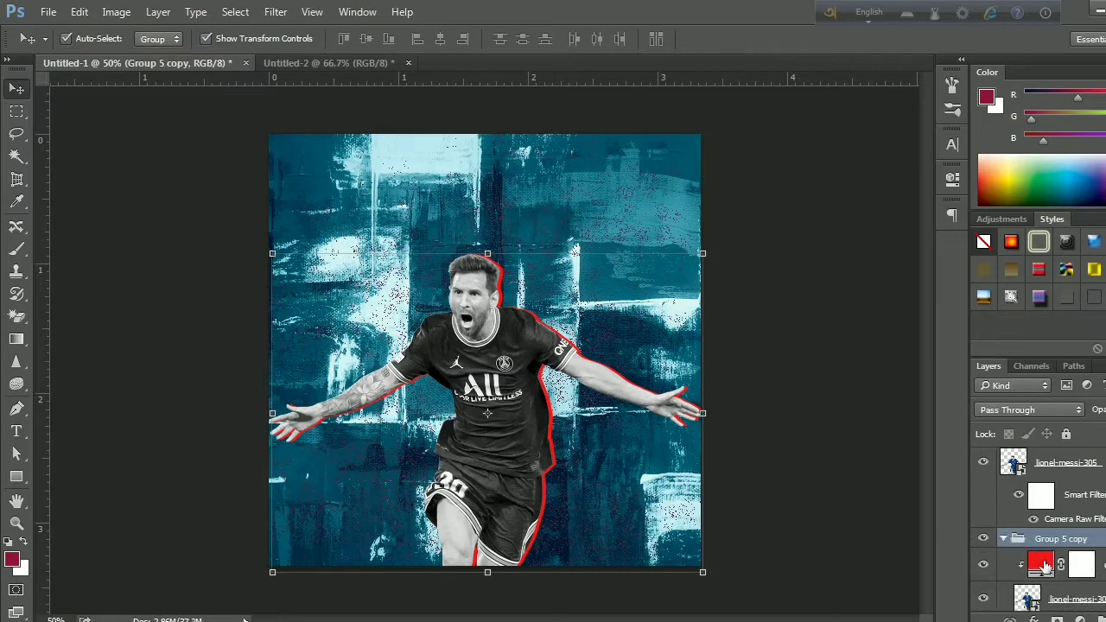
double_click(1042, 563)
mouse_move(951, 250)
left_mouse_down()
mouse_move(963, 243)
mouse_move(944, 255)
left_mouse_up()
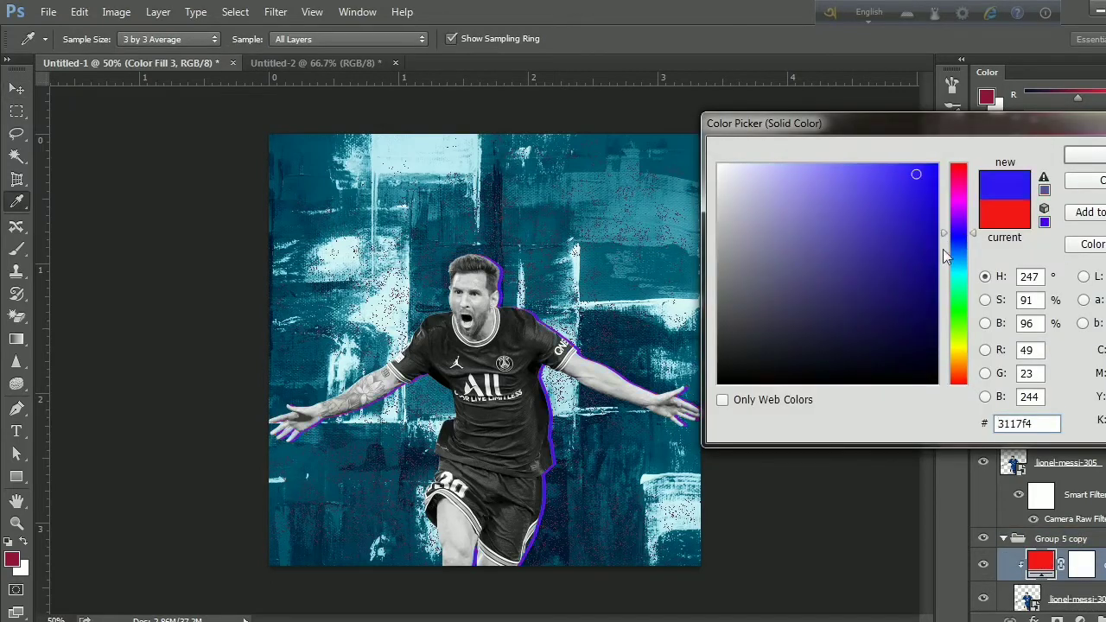
left_click(899, 301)
left_click_drag(904, 294, 877, 272)
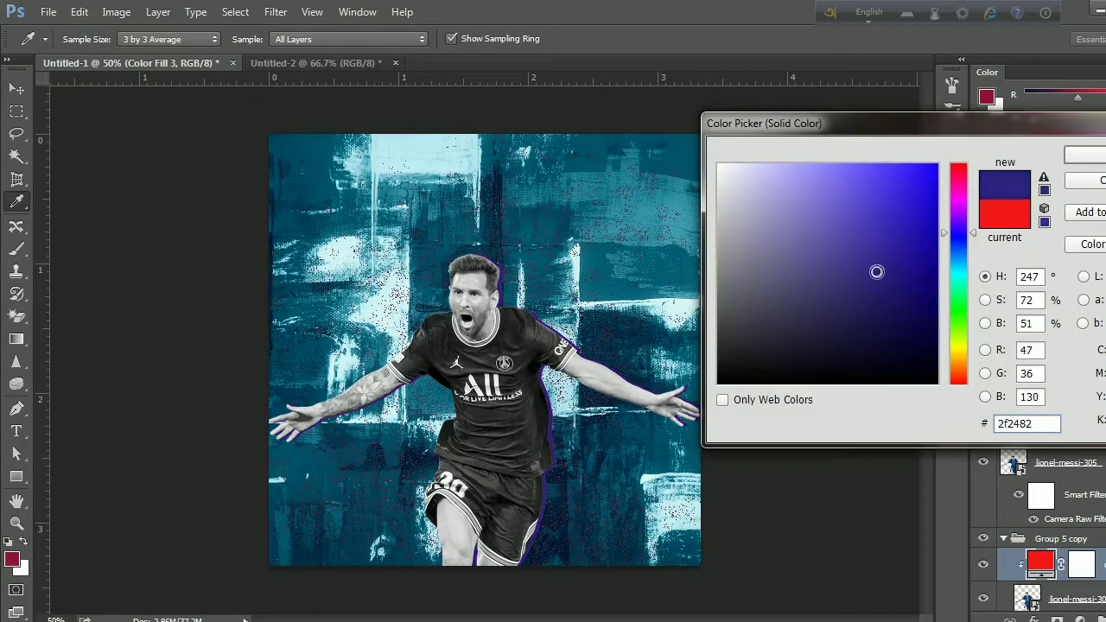
left_click(960, 255)
mouse_move(955, 288)
left_mouse_down()
mouse_move(954, 350)
mouse_move(962, 252)
left_mouse_up()
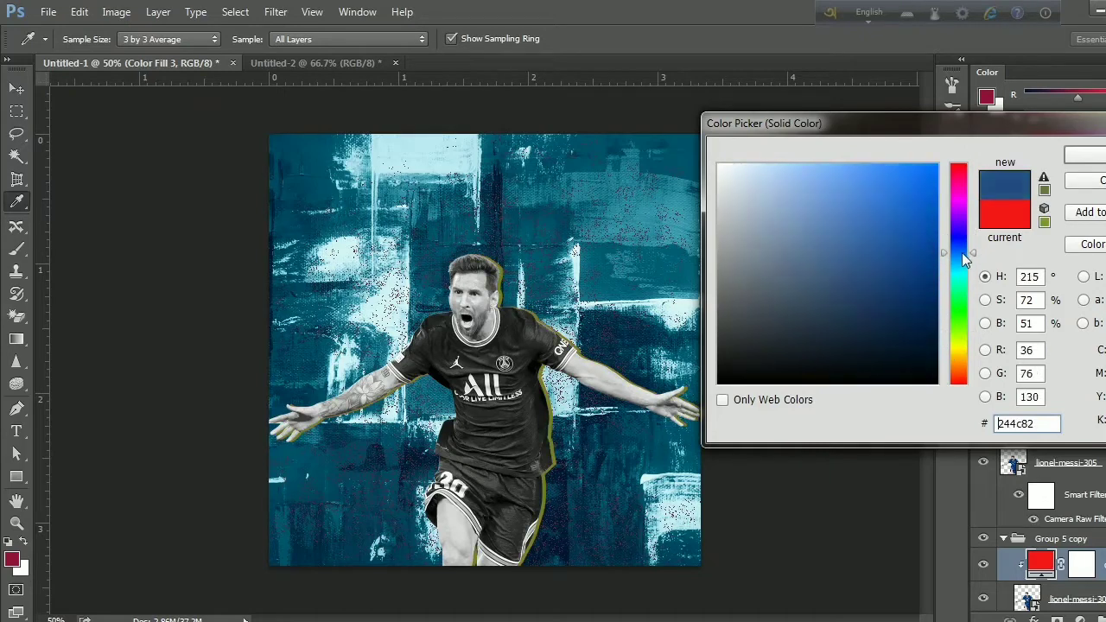
left_click_drag(890, 311, 793, 211)
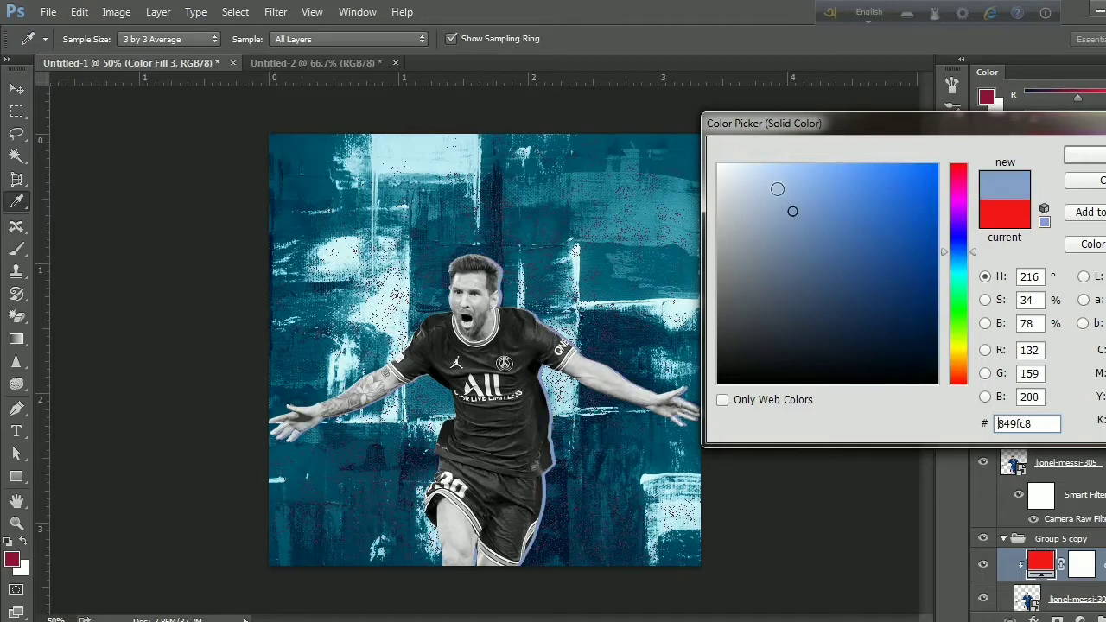
left_click_drag(757, 169, 764, 223)
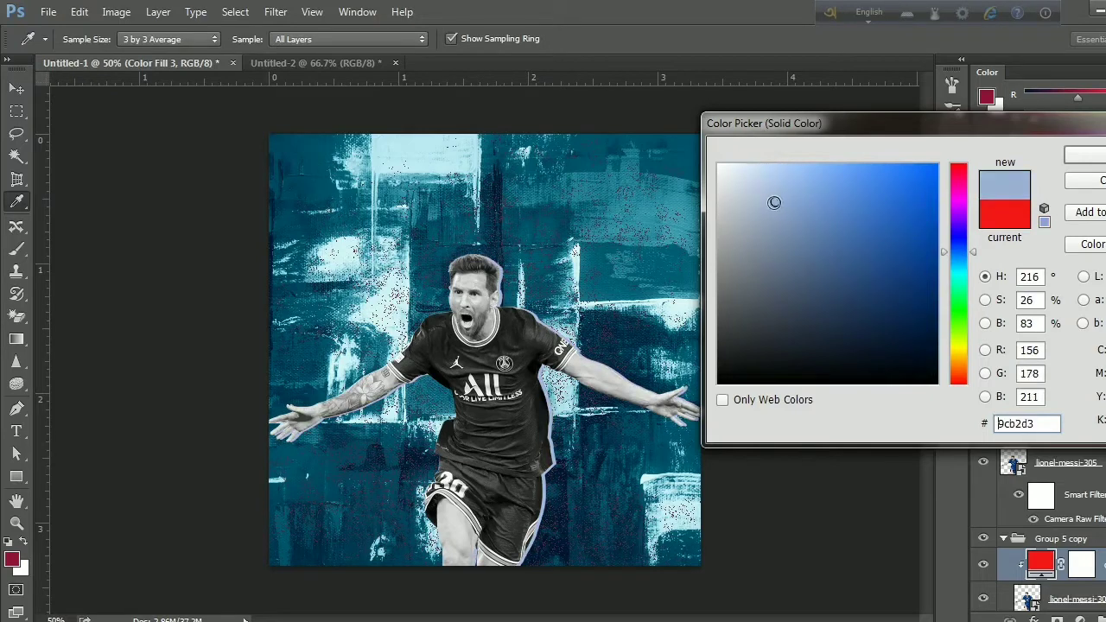
left_click_drag(960, 328, 958, 384)
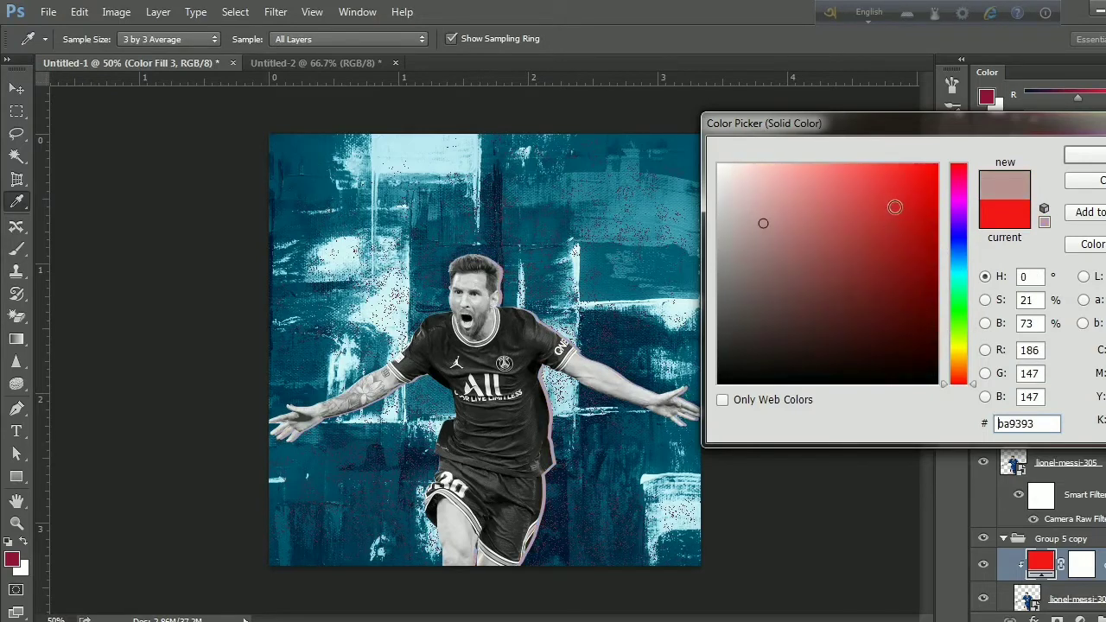
left_click(902, 183)
left_click_drag(899, 183, 832, 179)
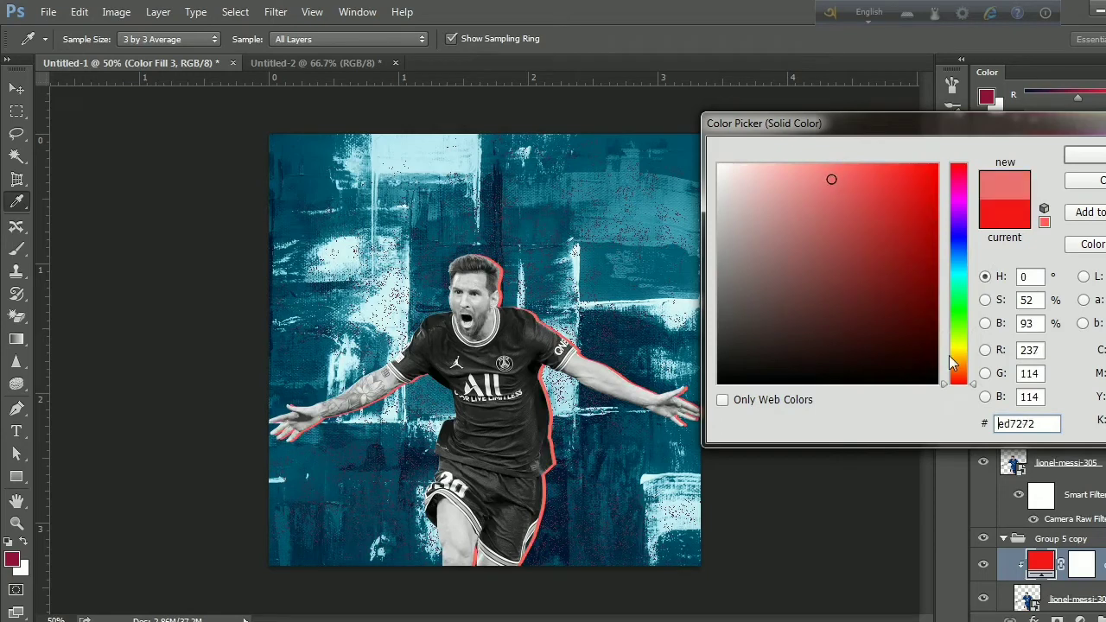
left_click_drag(951, 363, 957, 370)
left_click(890, 175)
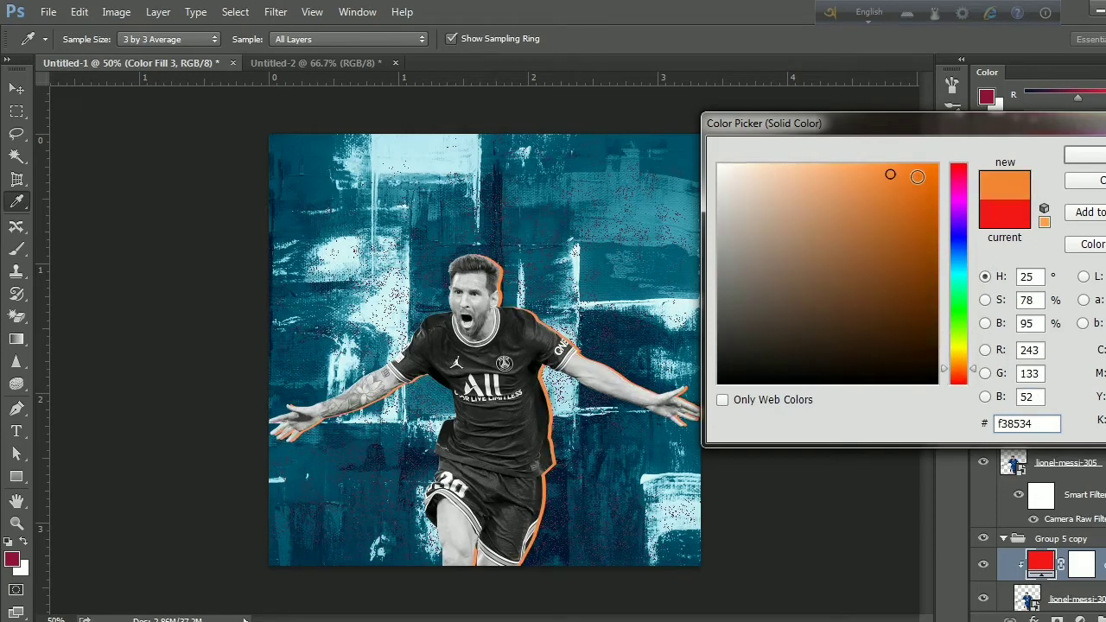
left_click(918, 177)
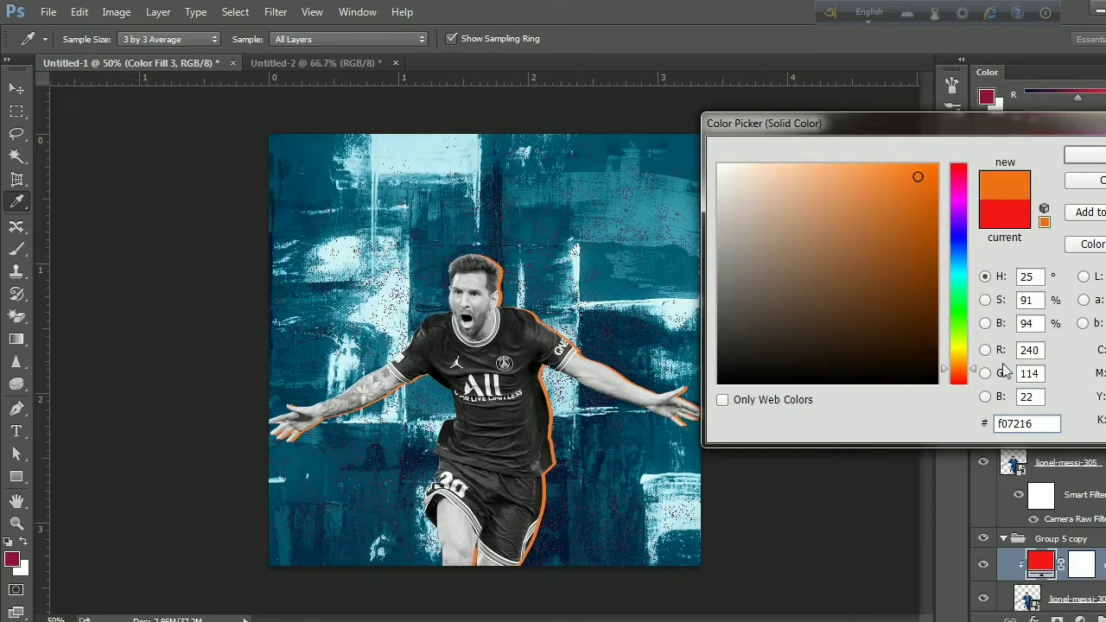
left_click(1087, 180)
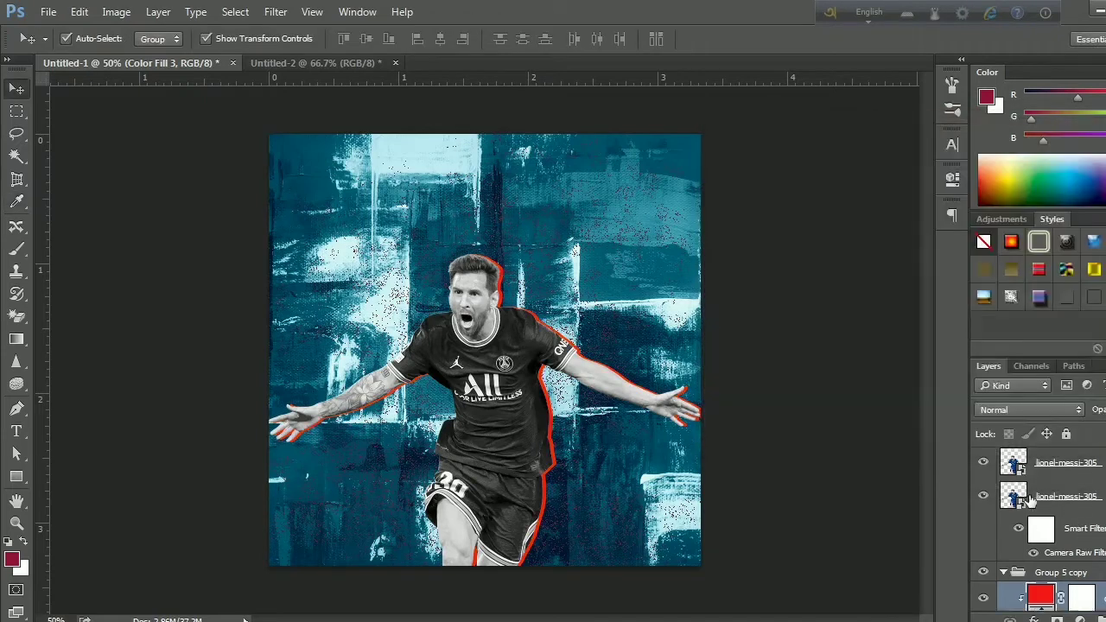
Recolour the Group 5 copy fill to navy #012b65 sampled from the jersey
left_click(984, 465)
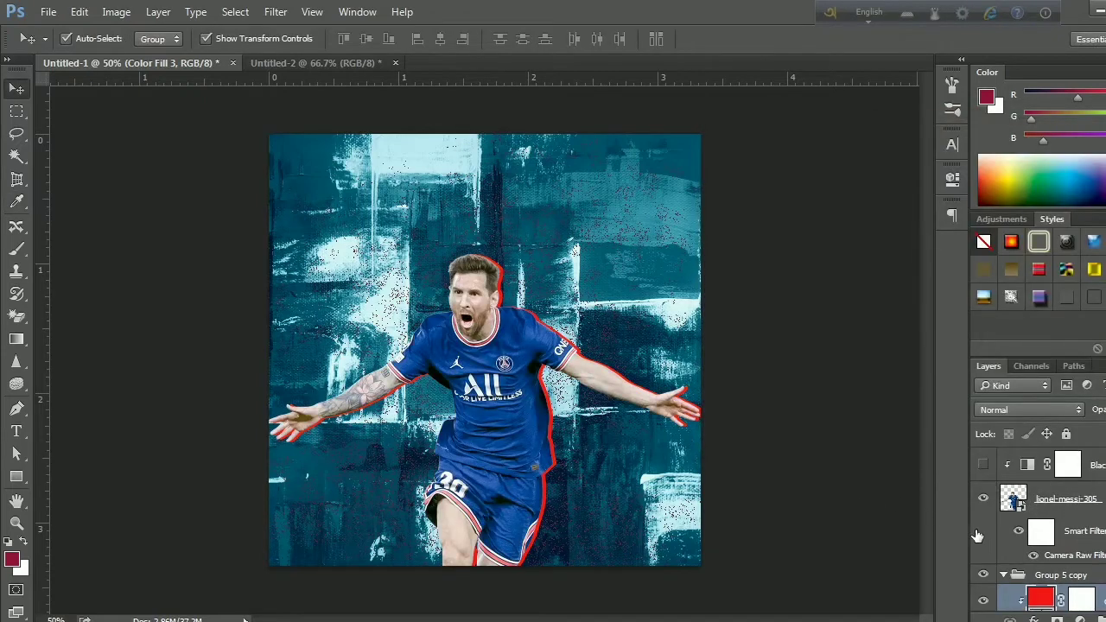
scroll(1052, 536, "down", 2)
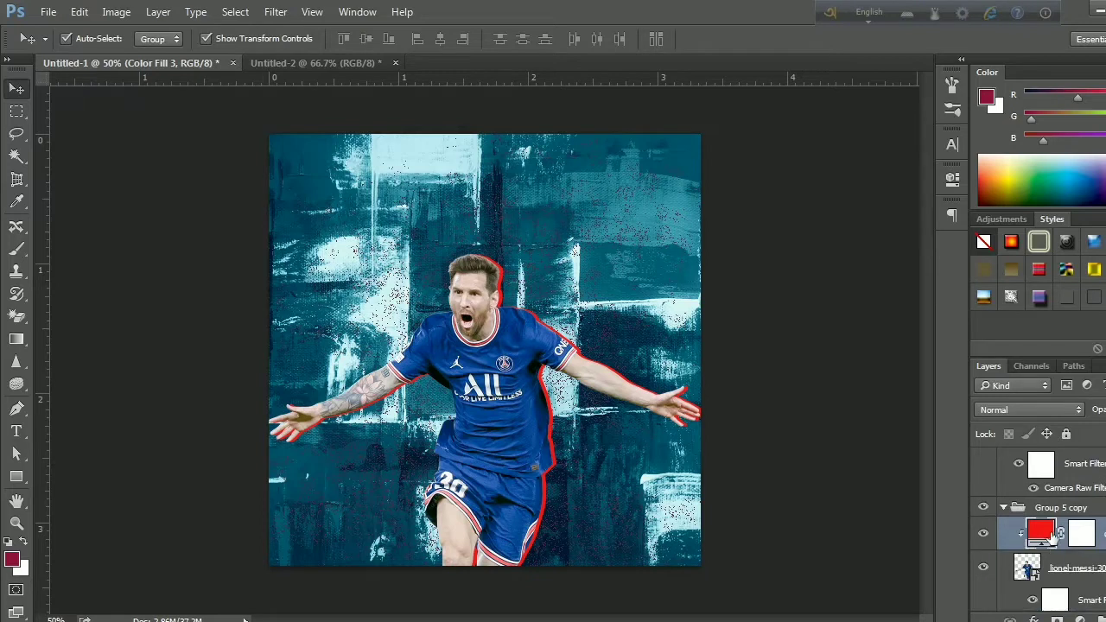
scroll(1044, 537, "down", 2)
scroll(998, 499, "up", 1)
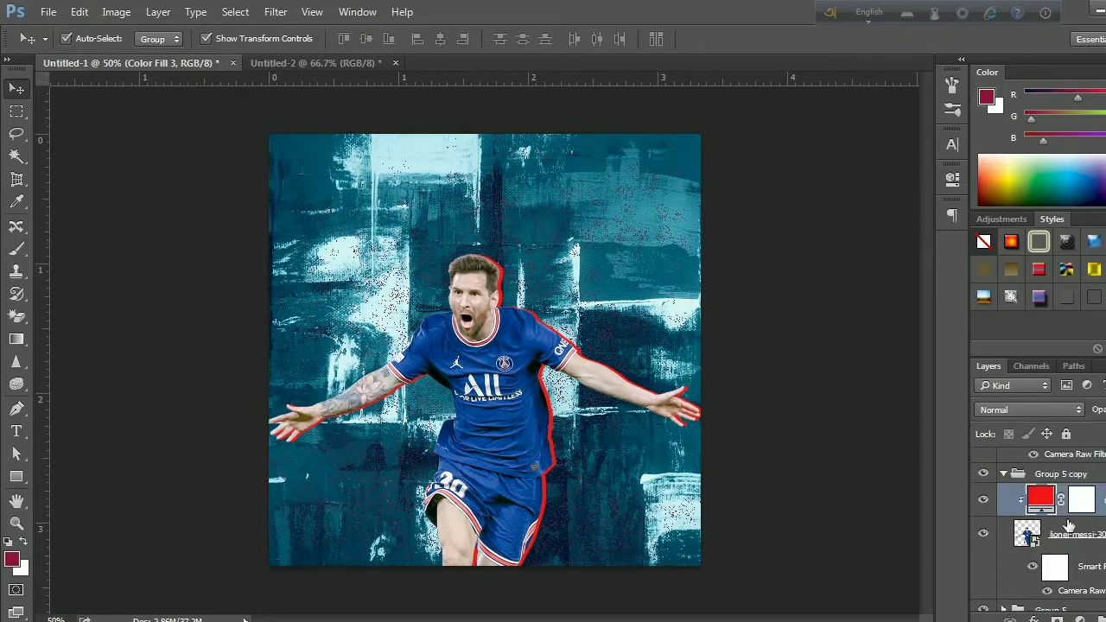
double_click(1042, 499)
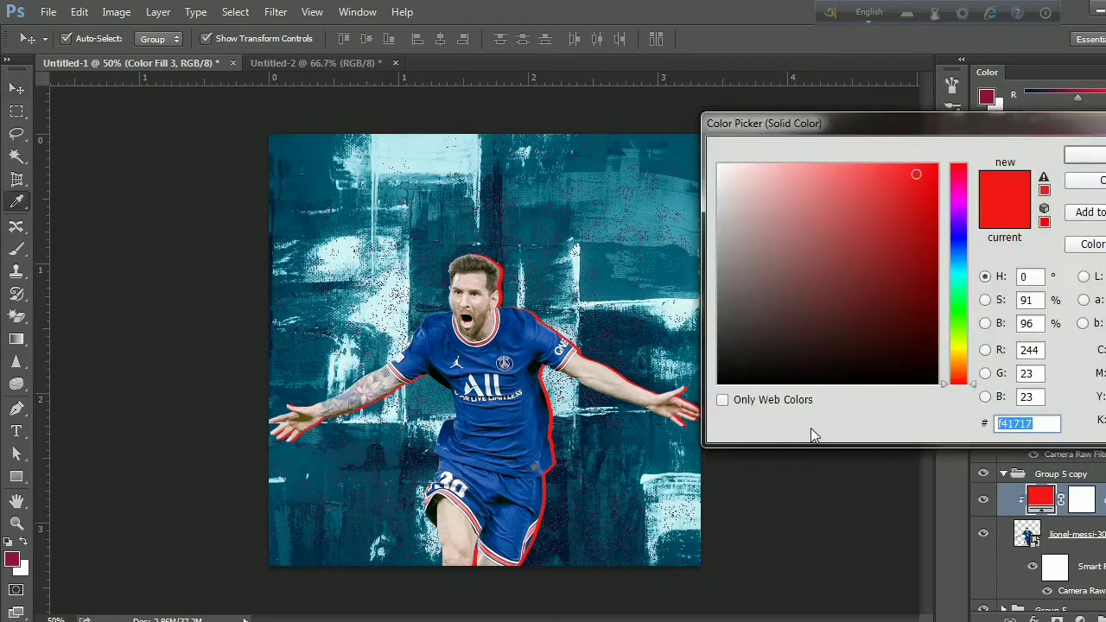
left_click(475, 362)
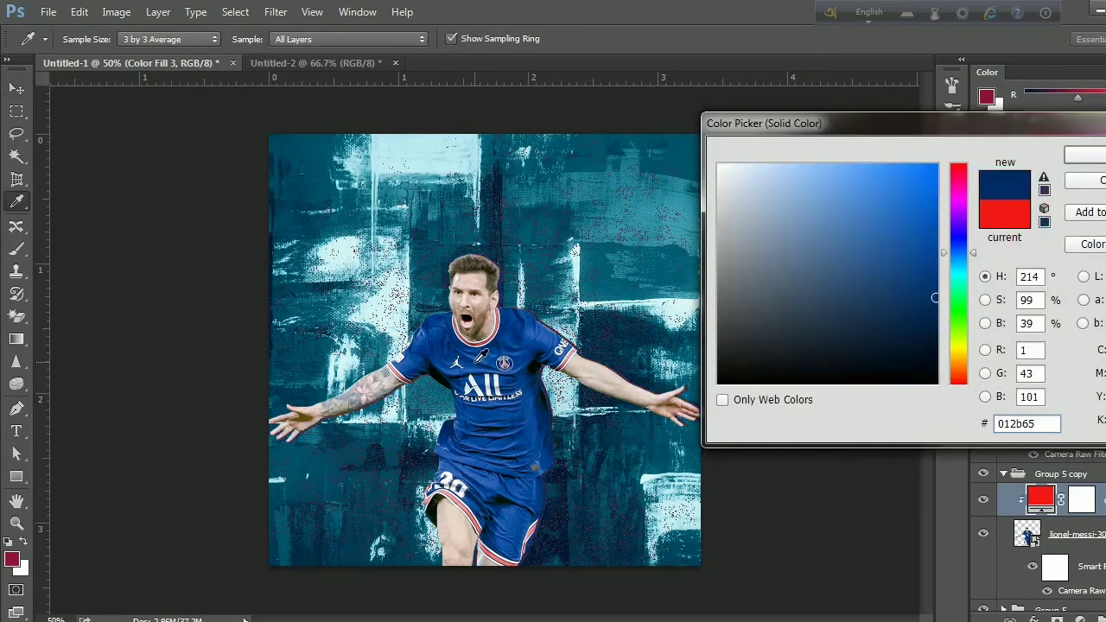
left_click(1103, 160)
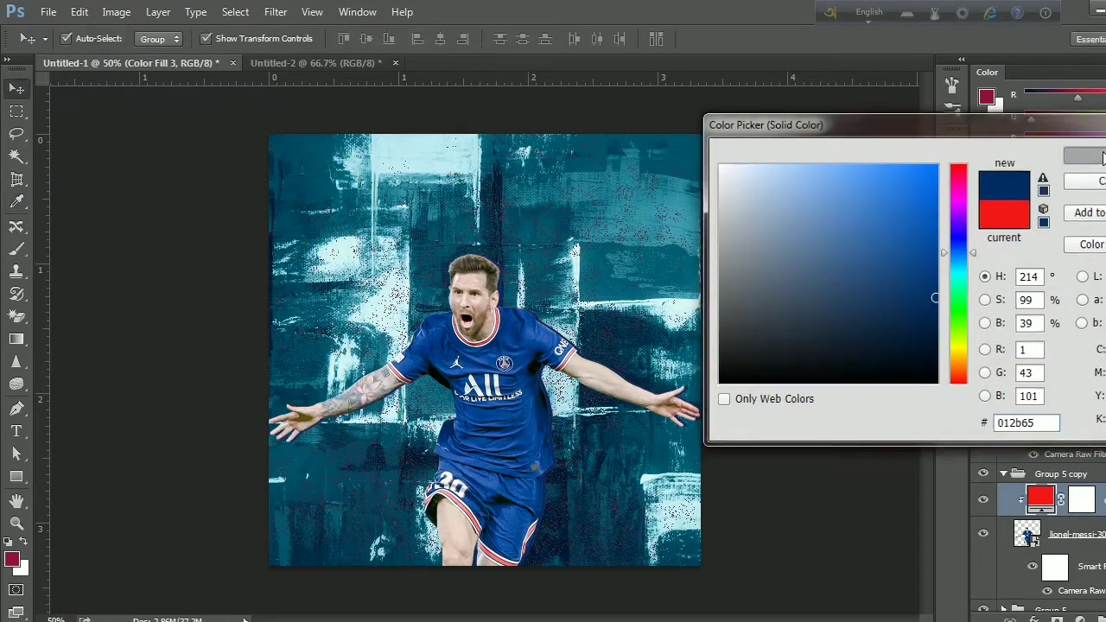
Re-enable the Black & White adjustment and move Group 5 copy beneath Group 5
scroll(981, 467, "up", 3)
left_click(982, 467)
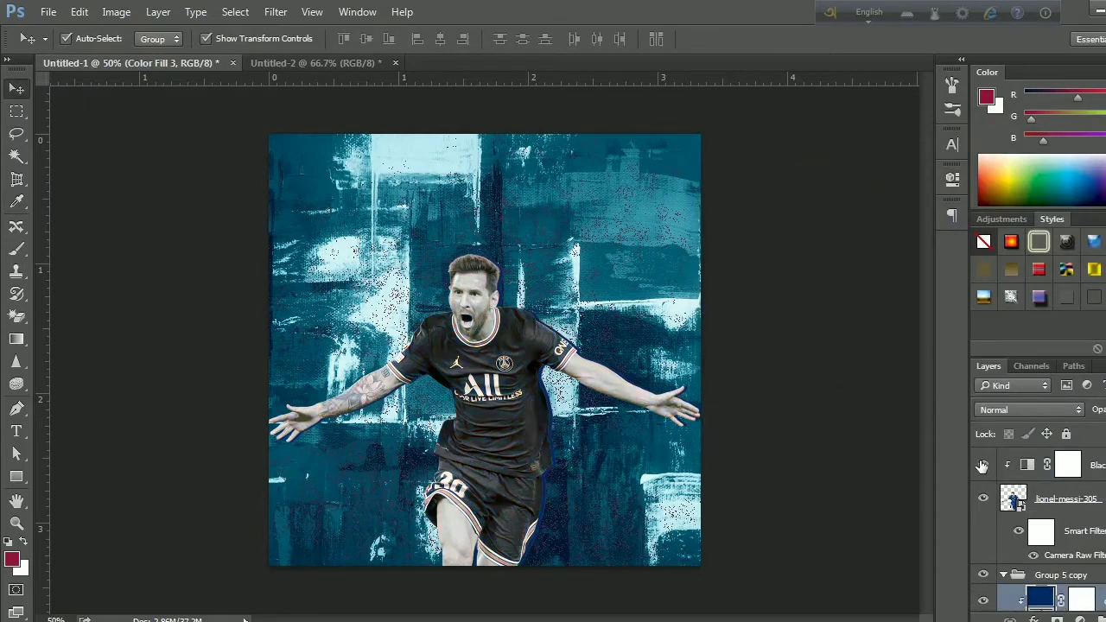
scroll(1077, 532, "down", 2)
scroll(1076, 527, "up", 2)
left_click(984, 575)
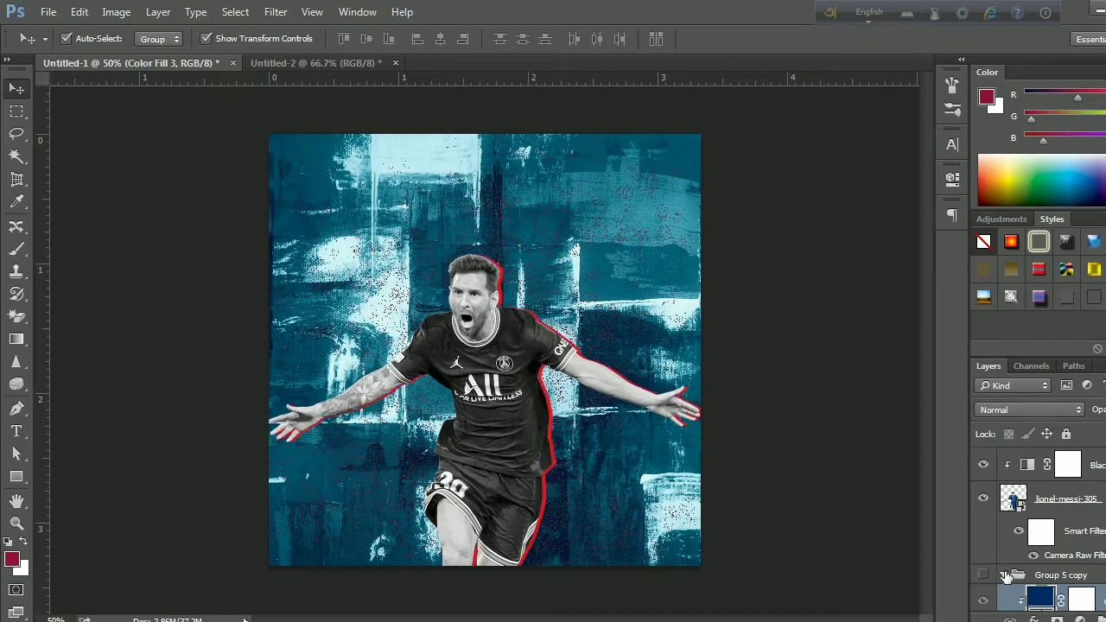
left_click(1004, 574)
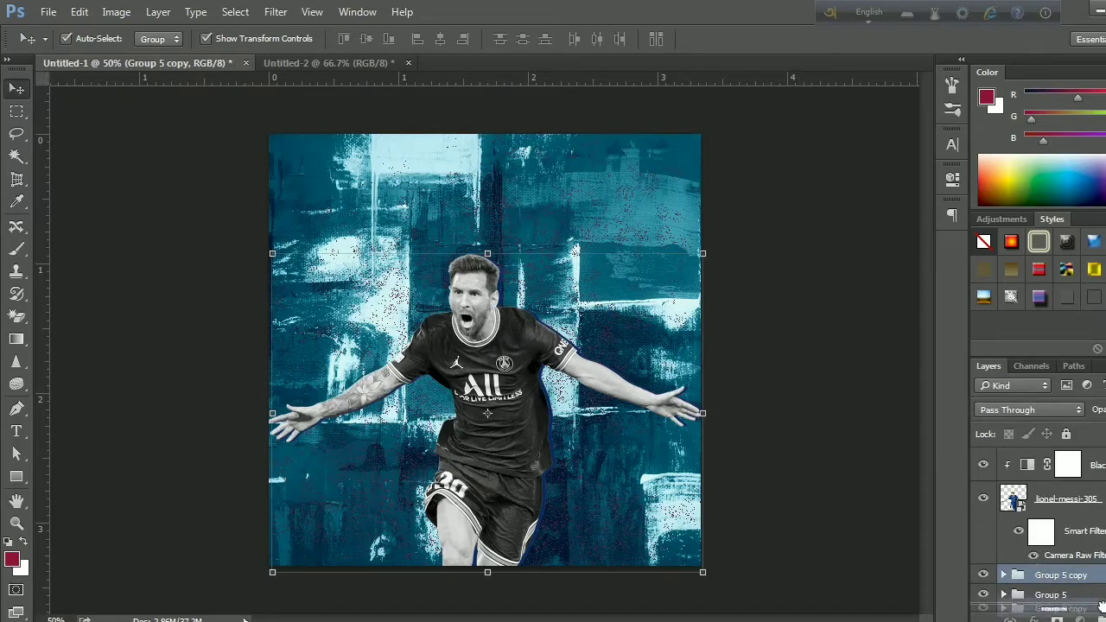
left_click_drag(1037, 563, 1102, 602)
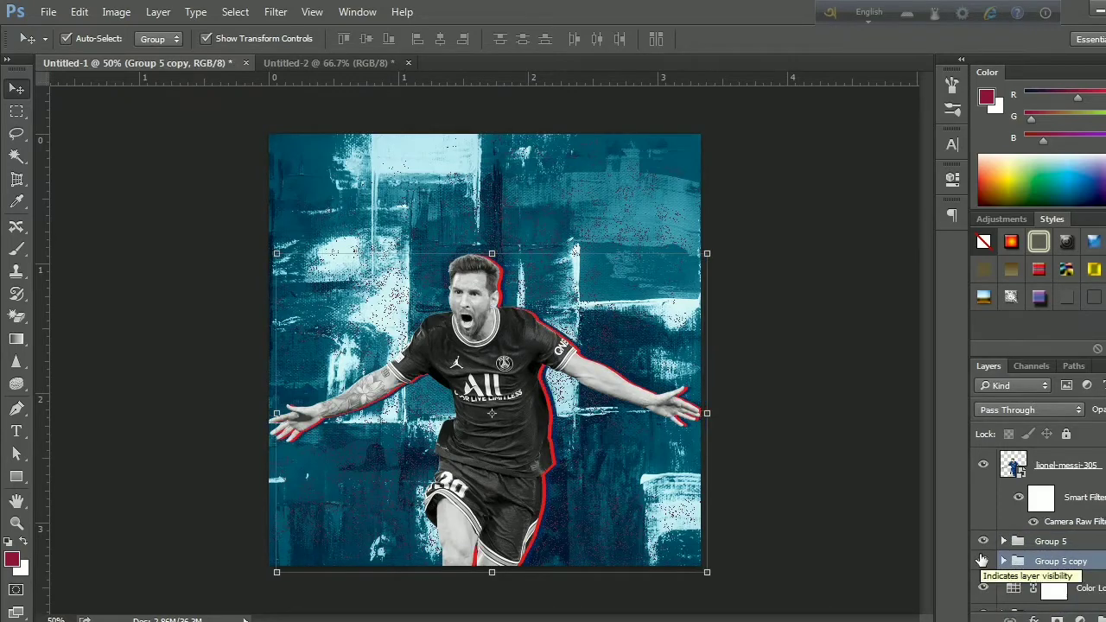
left_click(982, 561)
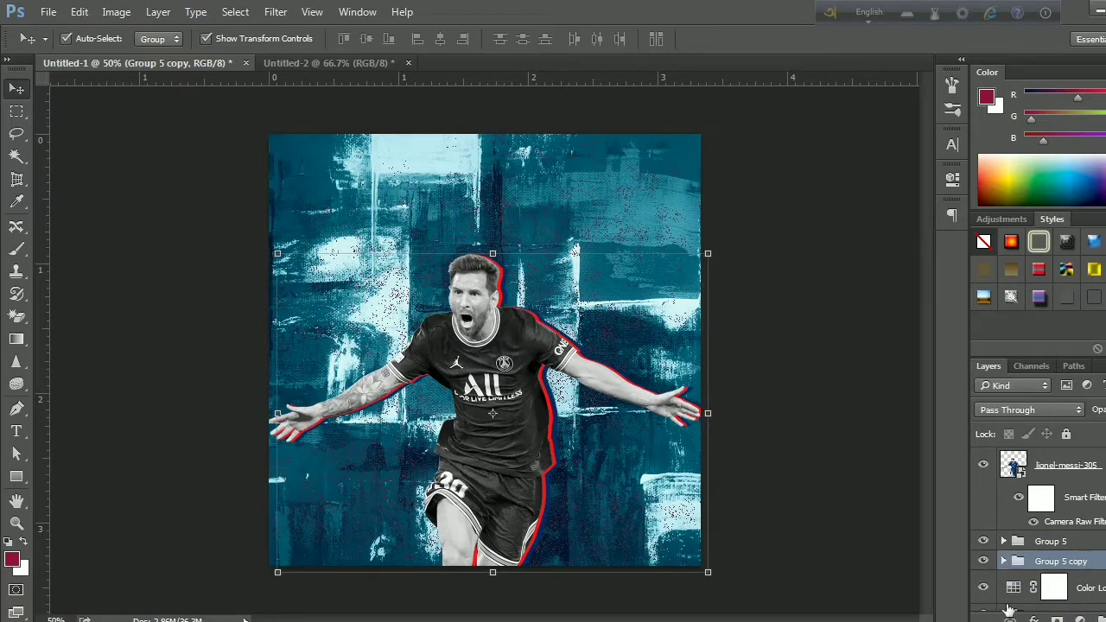
left_click(1004, 561)
Change the Group 5 copy fill to off-white #ededed and nudge it one pixel left
double_click(1040, 588)
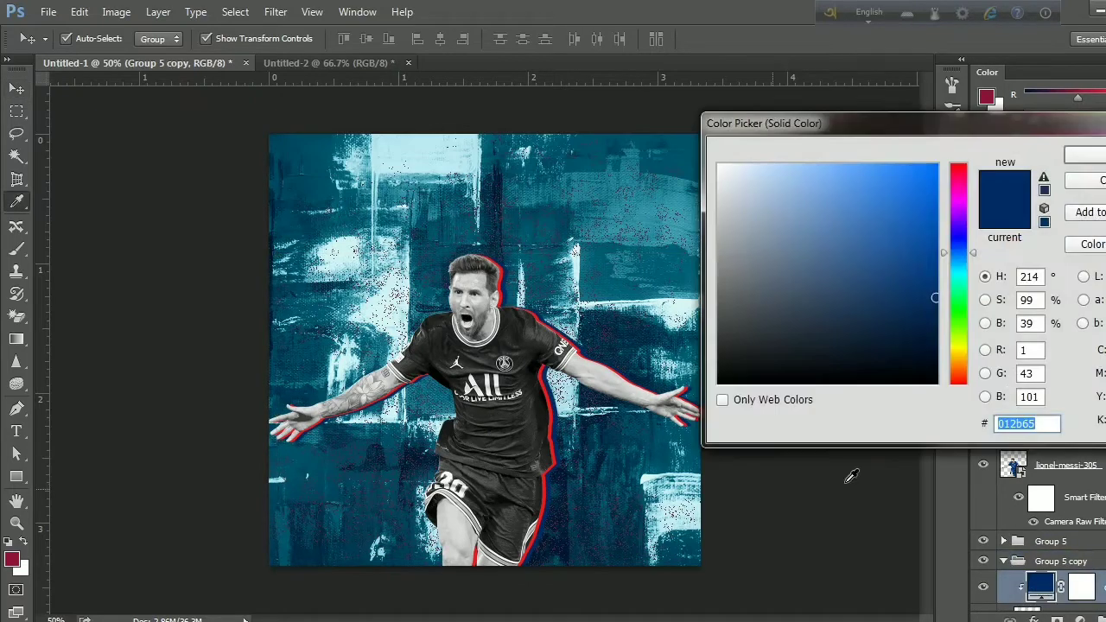
left_click(489, 385)
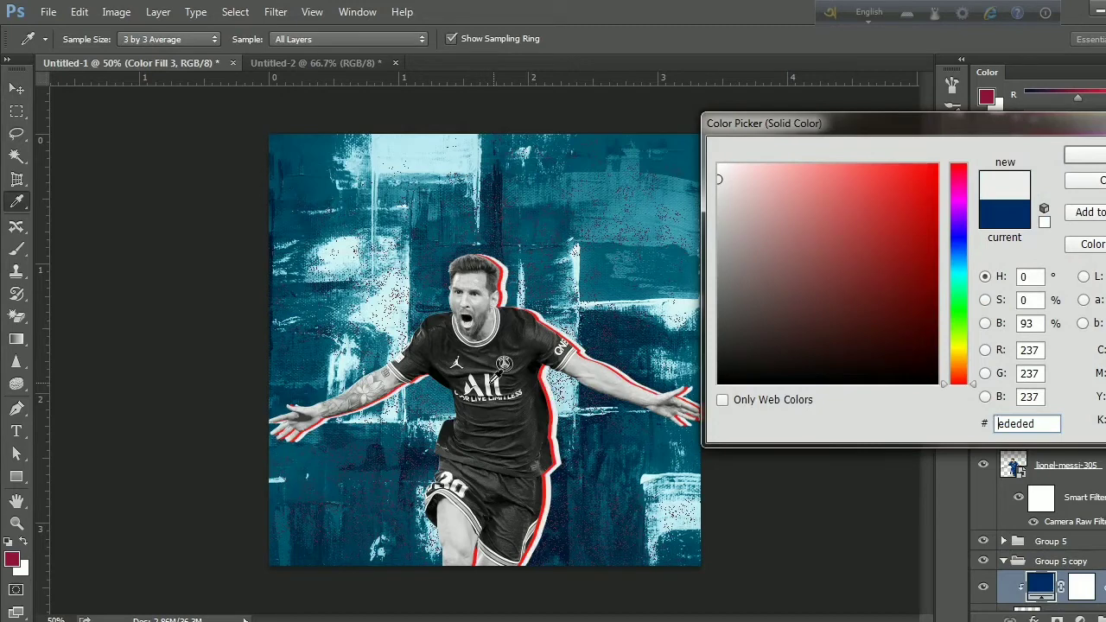
left_click(1086, 154)
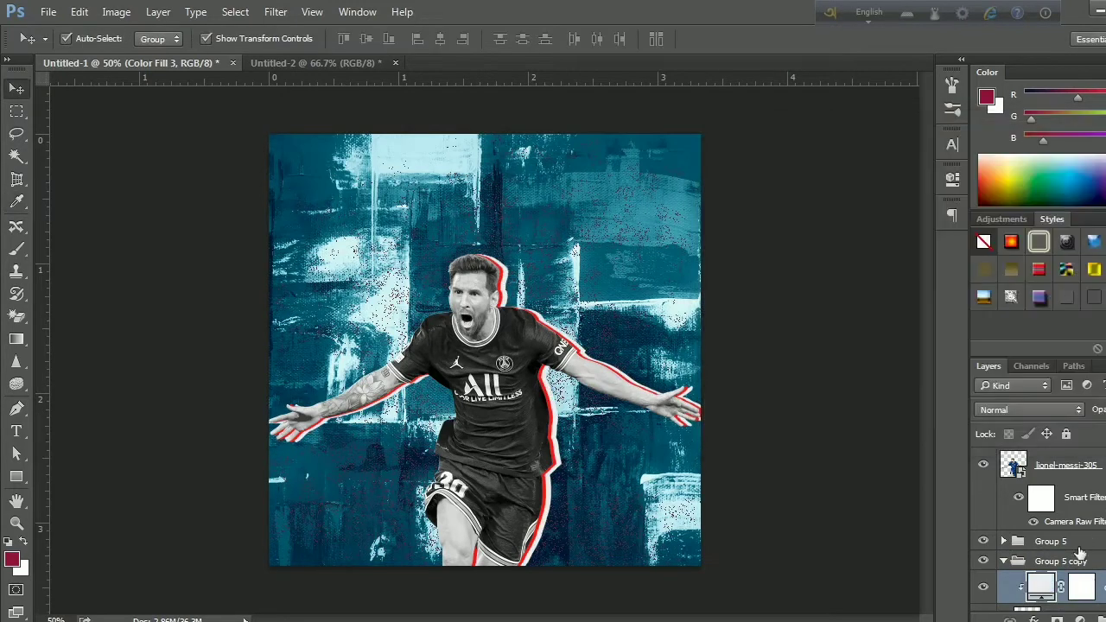
left_click(1069, 563)
left_click(1003, 562)
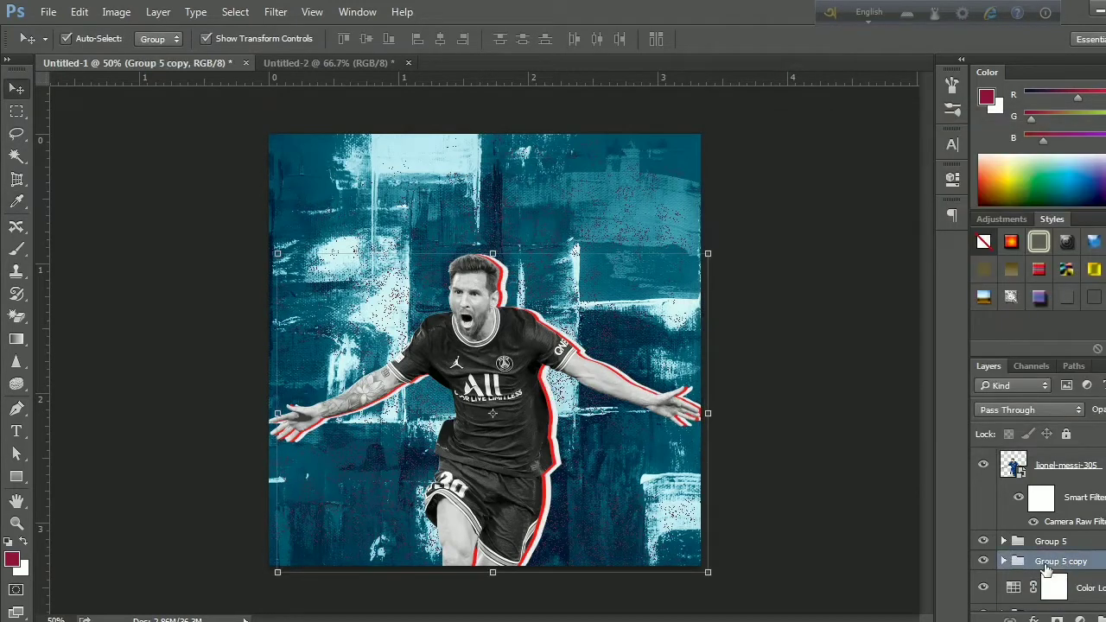
key("Left")
key("Left")
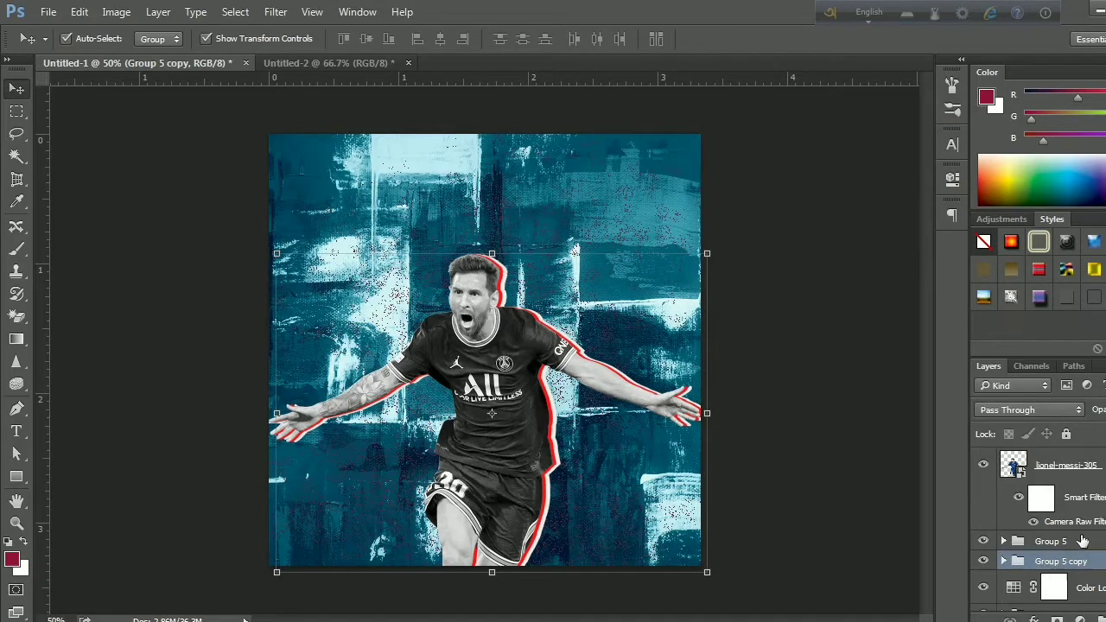
Target the background Group 4 for a new adjustment layer
left_click(821, 368)
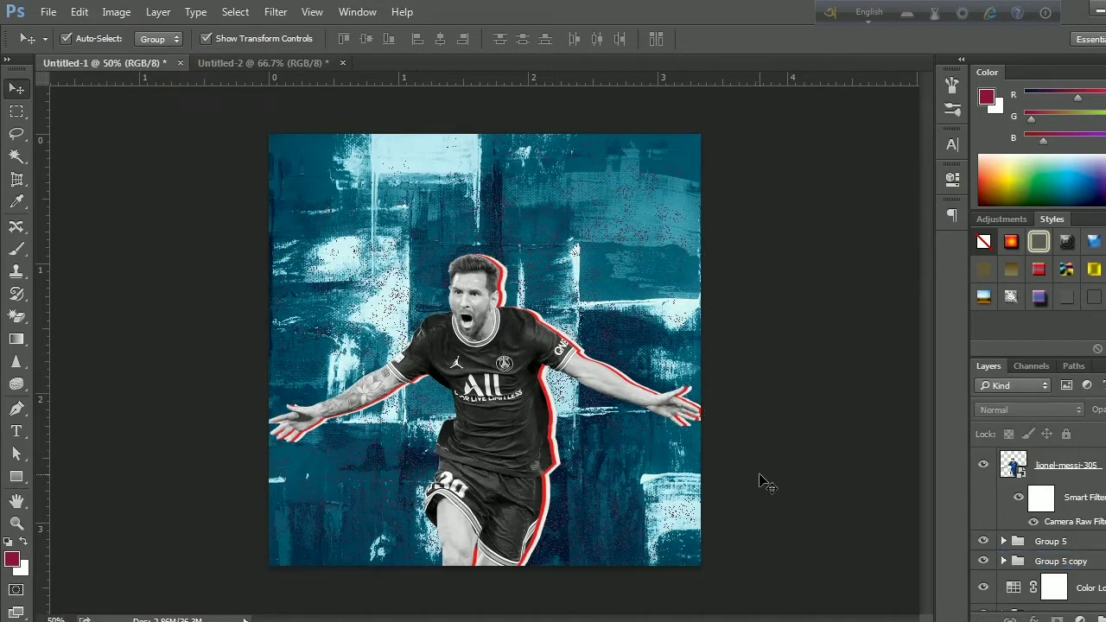
left_click(648, 500)
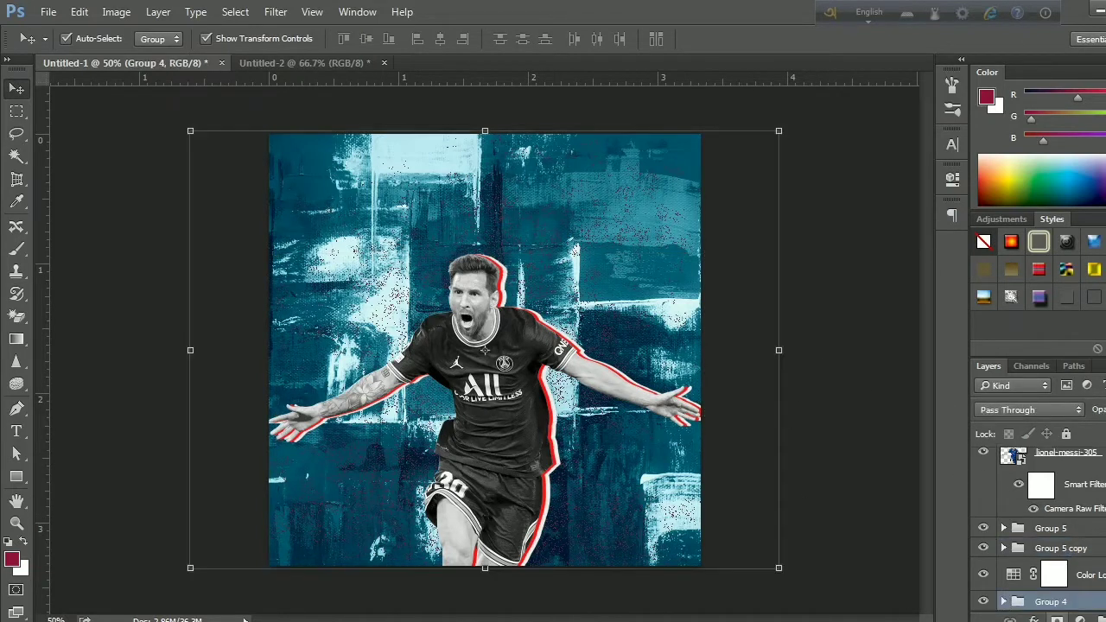
scroll(1042, 586, "down", 1)
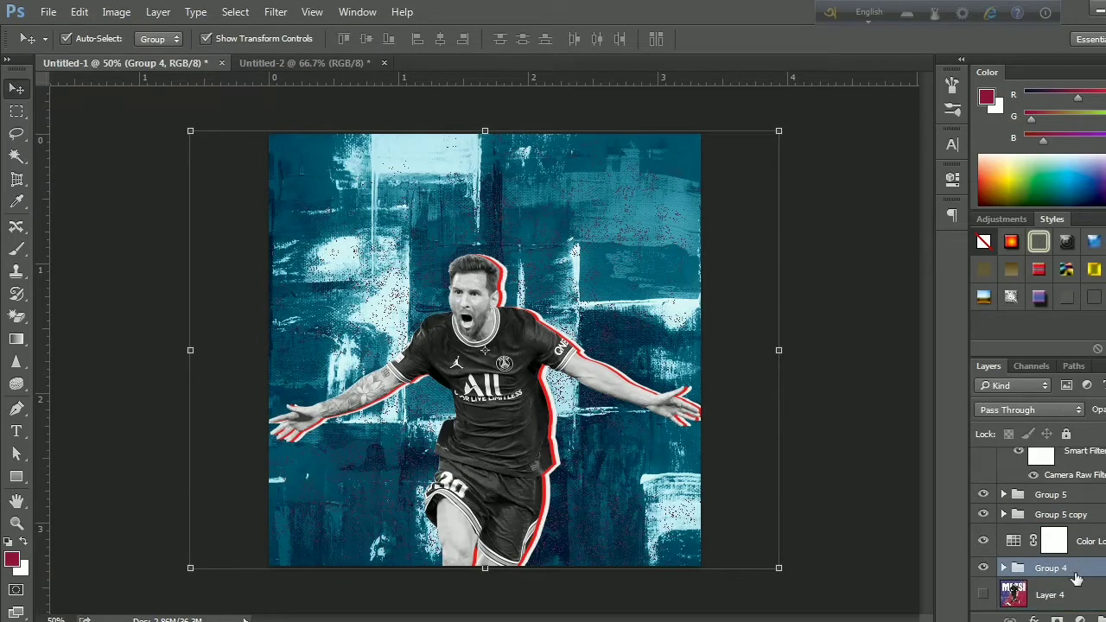
left_click(1081, 619)
Add a Curves adjustment above Group 4, pulling the curve down to darken the texture to deep navy
left_click(1078, 411)
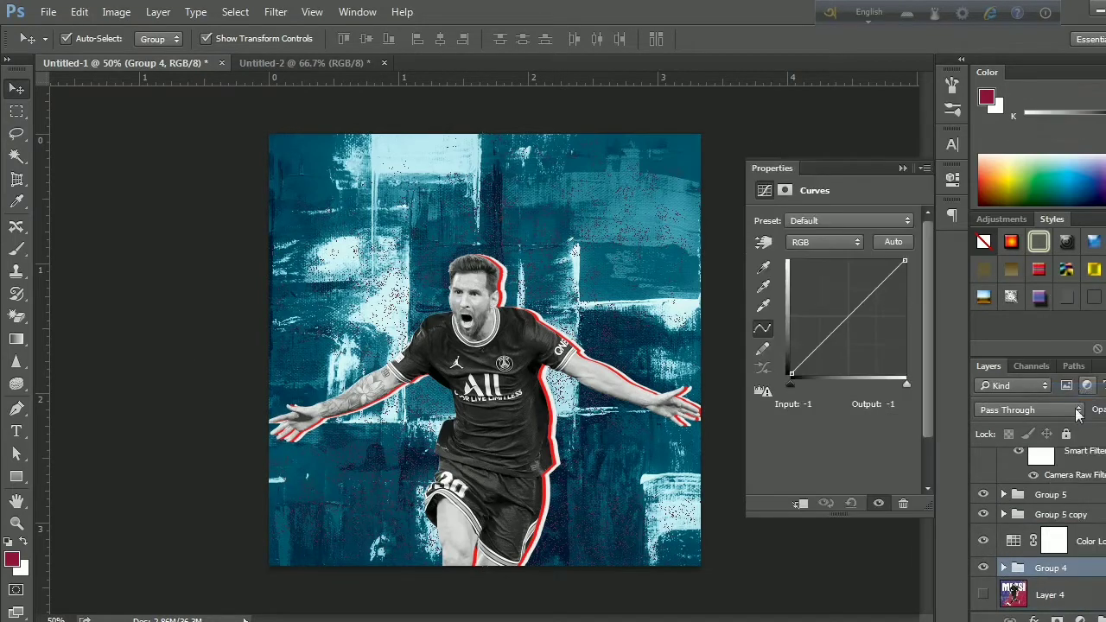
left_click_drag(854, 323, 865, 331)
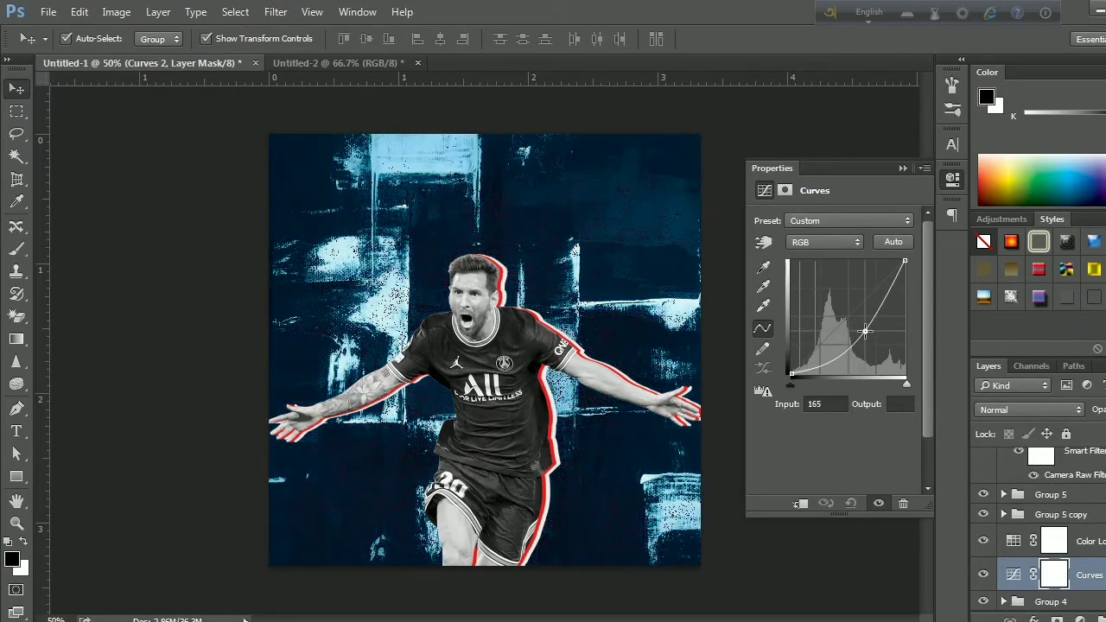
left_click(903, 168)
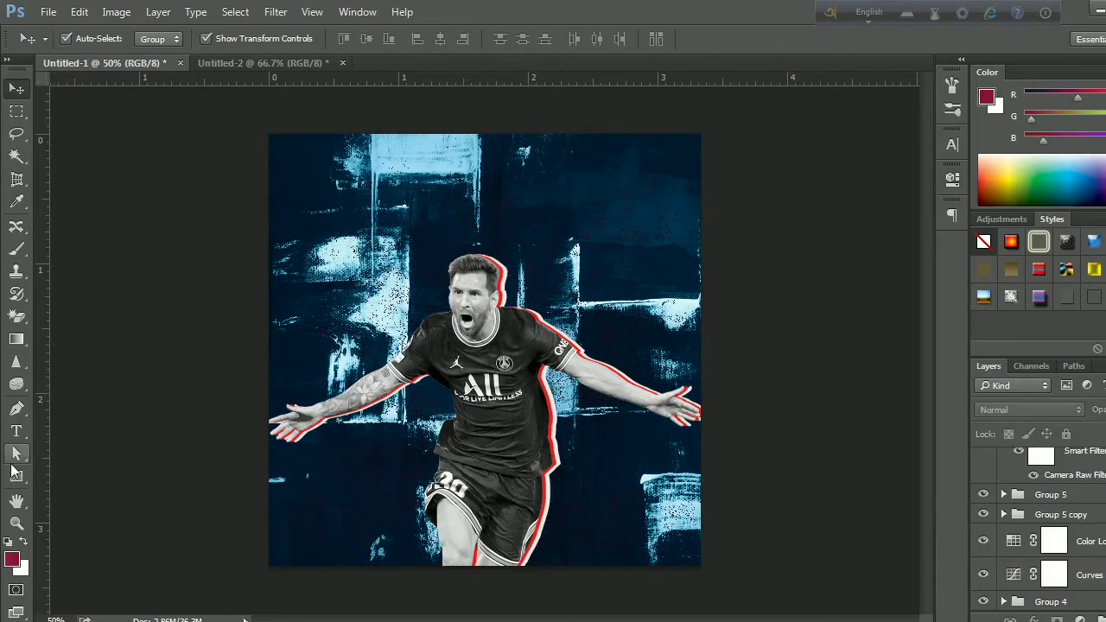
left_click(14, 434)
Type a large black 'MESSI' title and centre it at the top above Messi's head
left_click(336, 221)
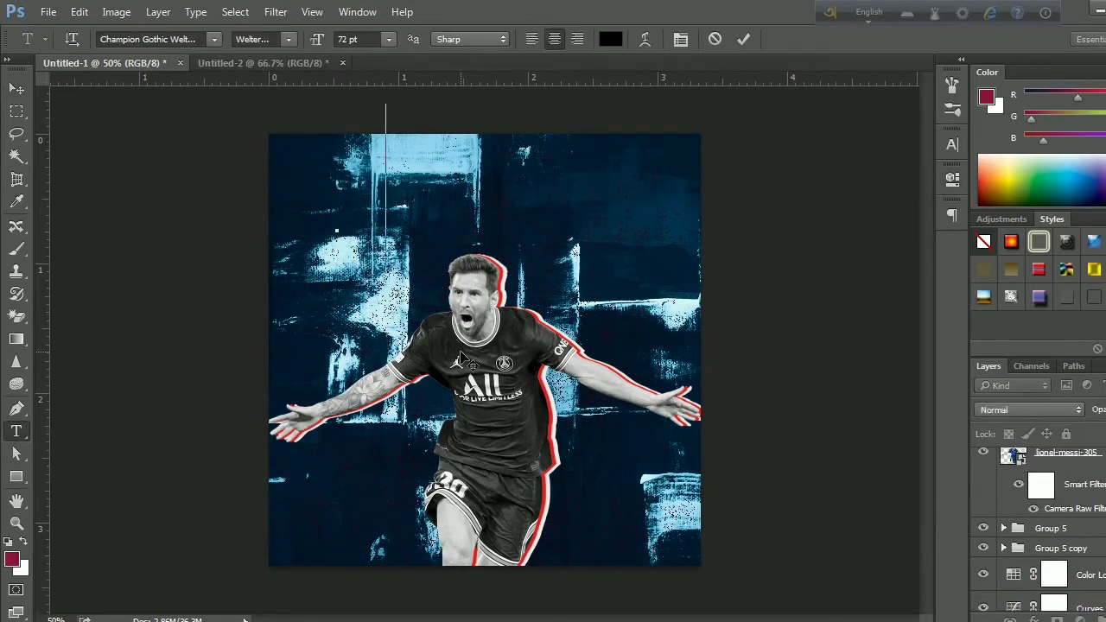
type("M")
left_click(15, 89)
left_click_drag(369, 189, 364, 227)
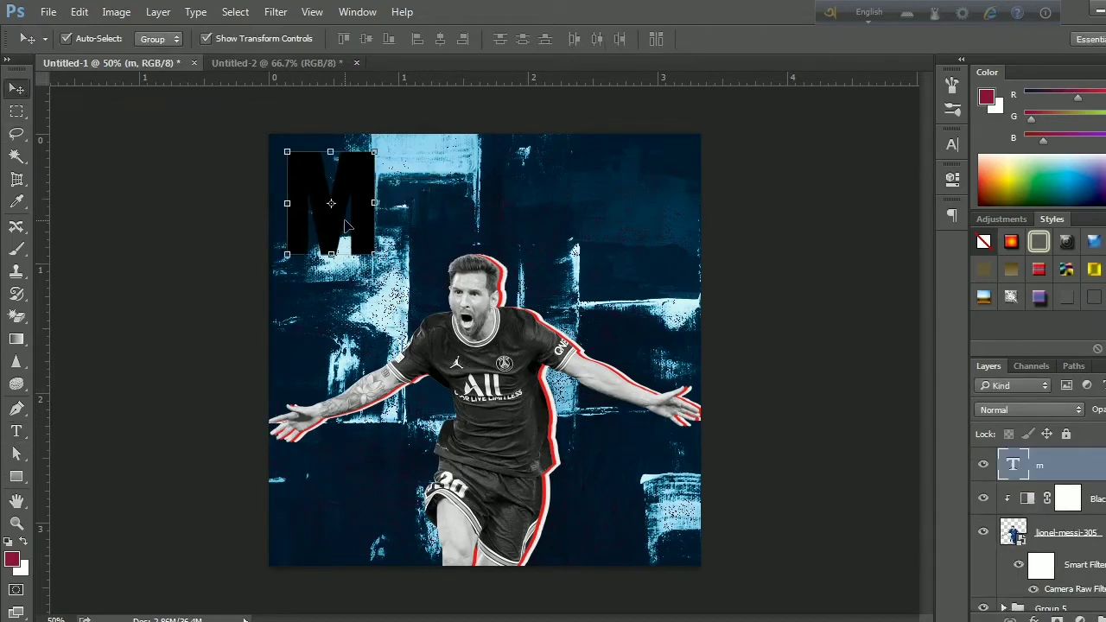
key("t")
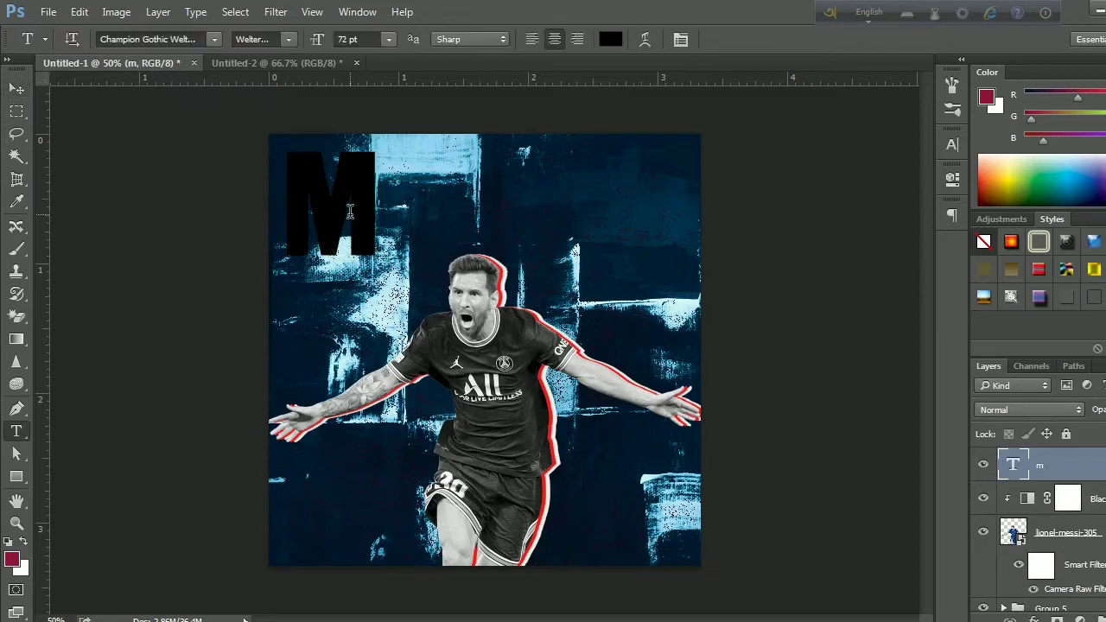
left_click(348, 223)
type("essi")
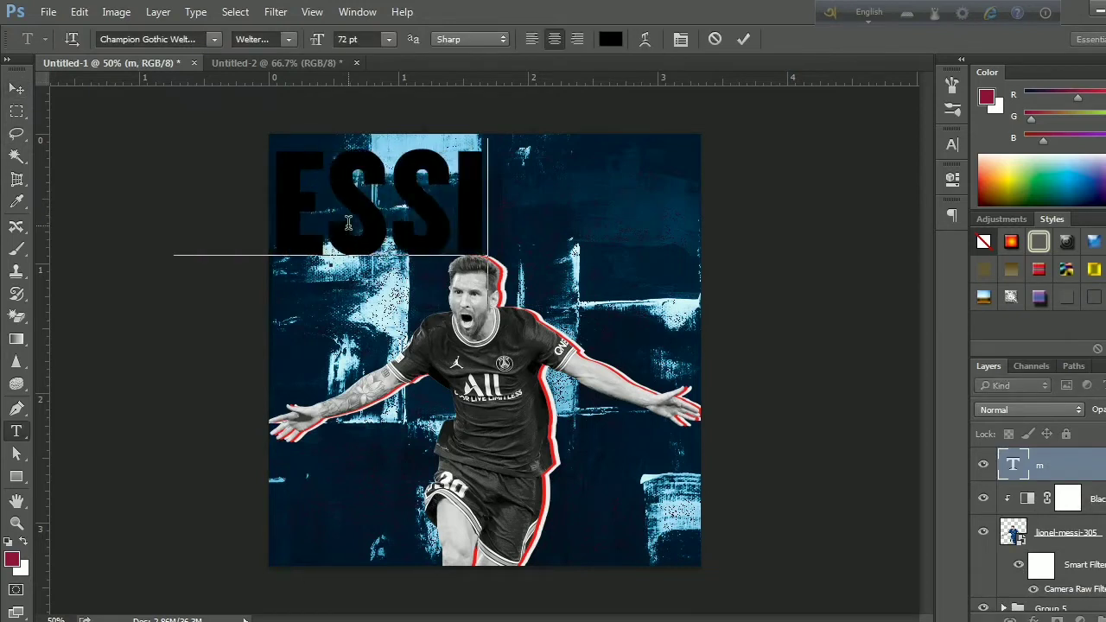
left_click(15, 89)
left_click_drag(441, 234, 593, 264)
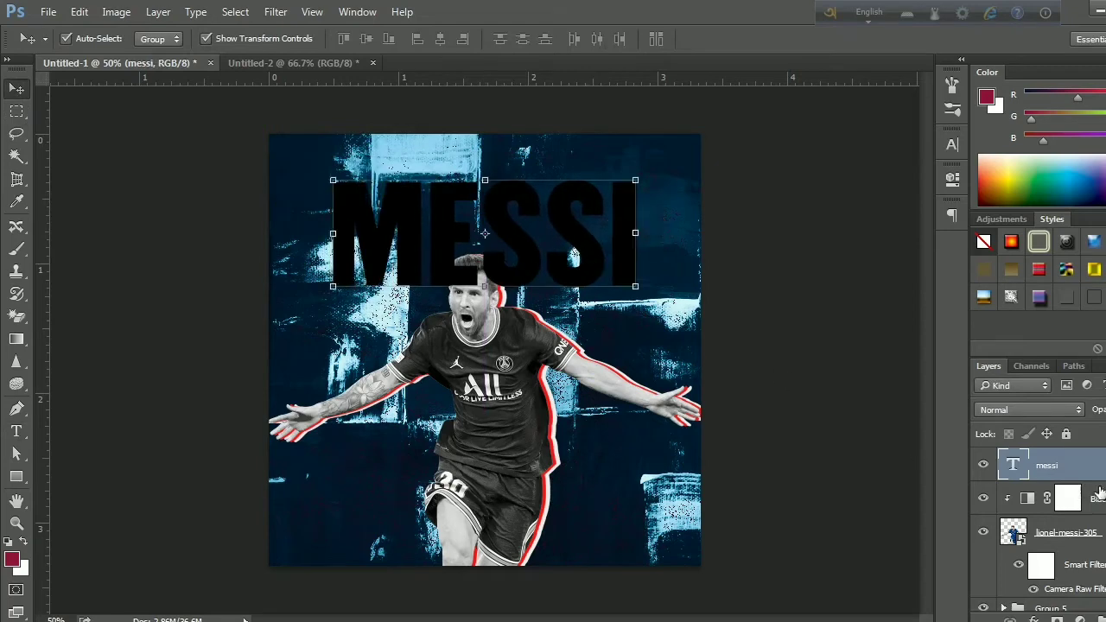
Give the MESSI text a 3 px white stroke layer style
double_click(1084, 465)
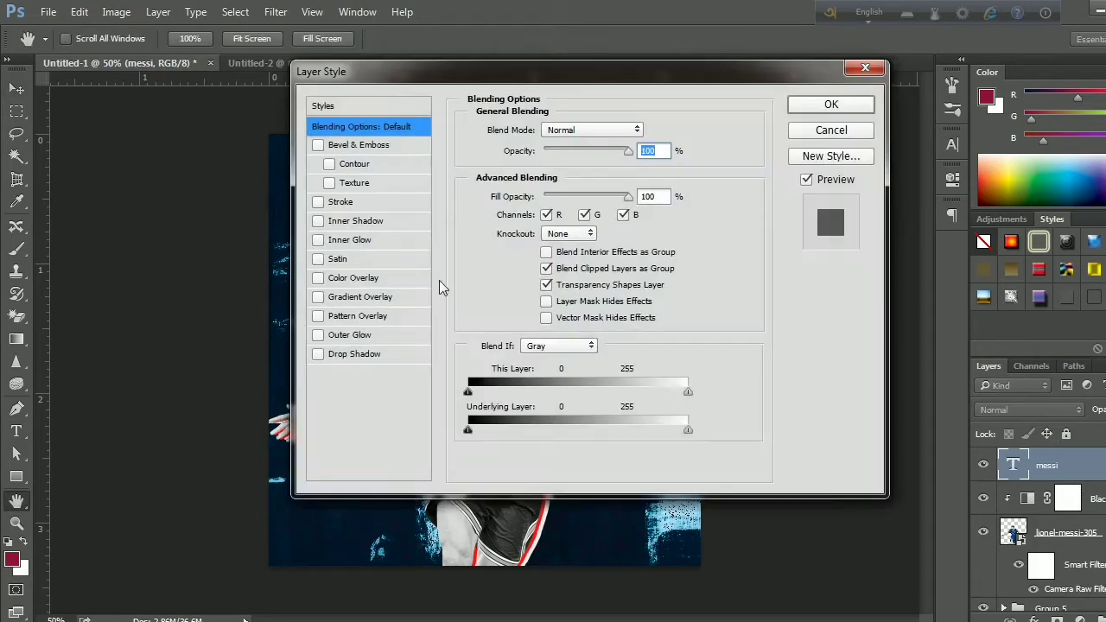
left_click(341, 201)
double_click(638, 129)
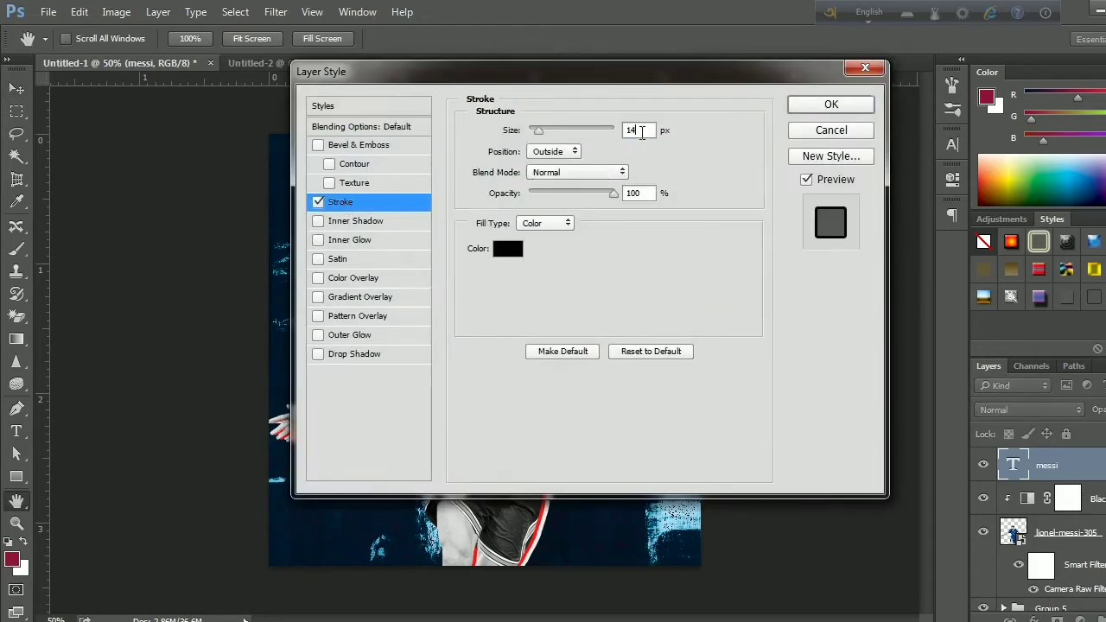
type("3")
left_click(504, 253)
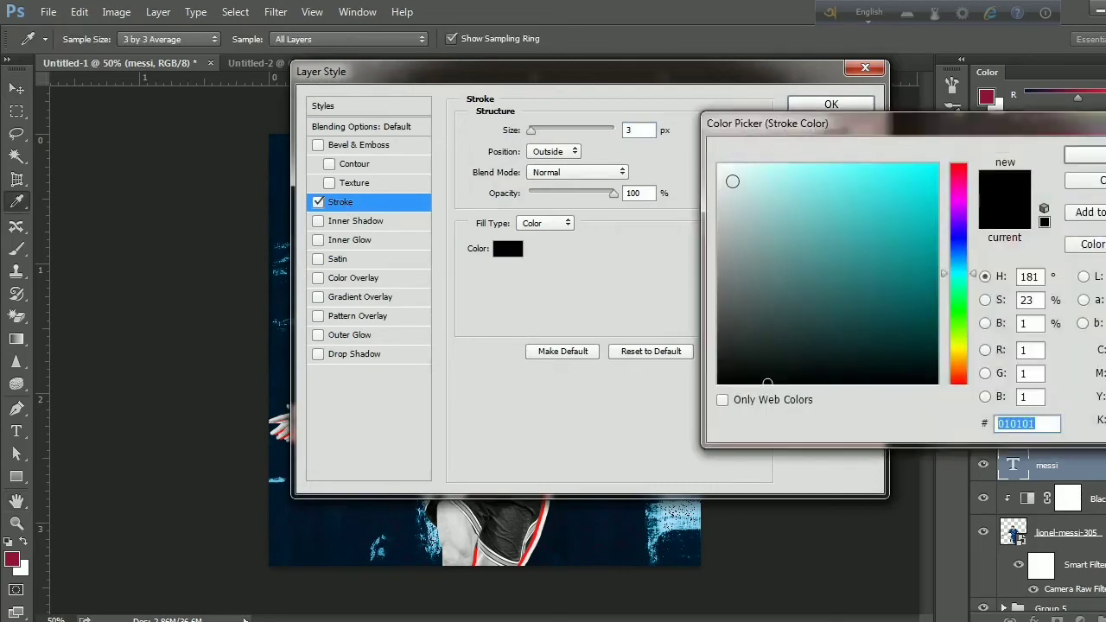
left_click(766, 172)
left_click(1085, 155)
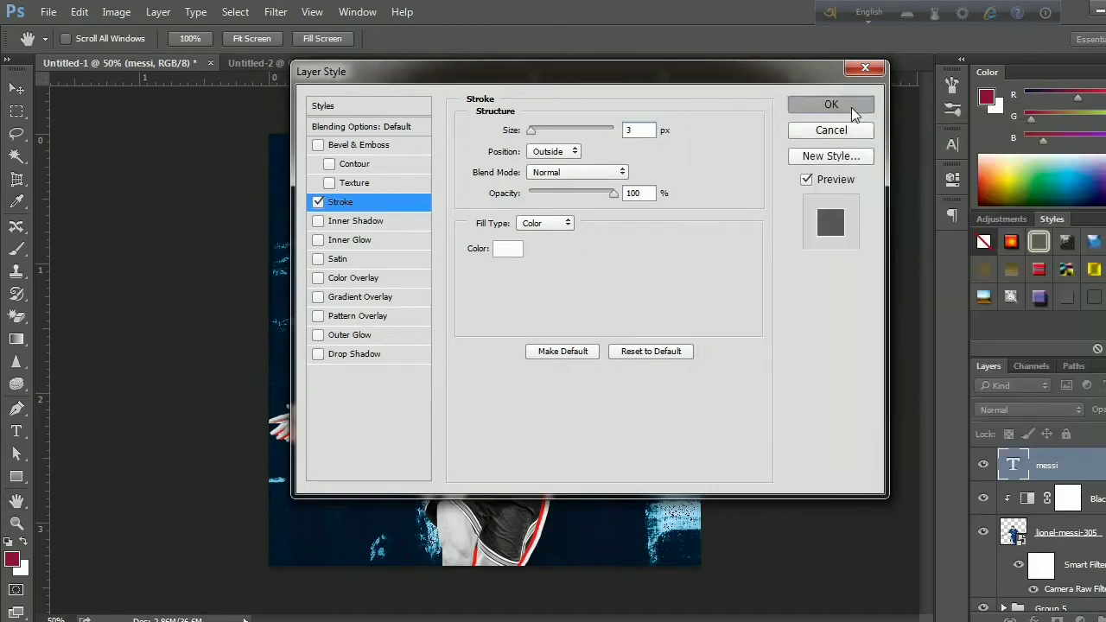
left_click(852, 107)
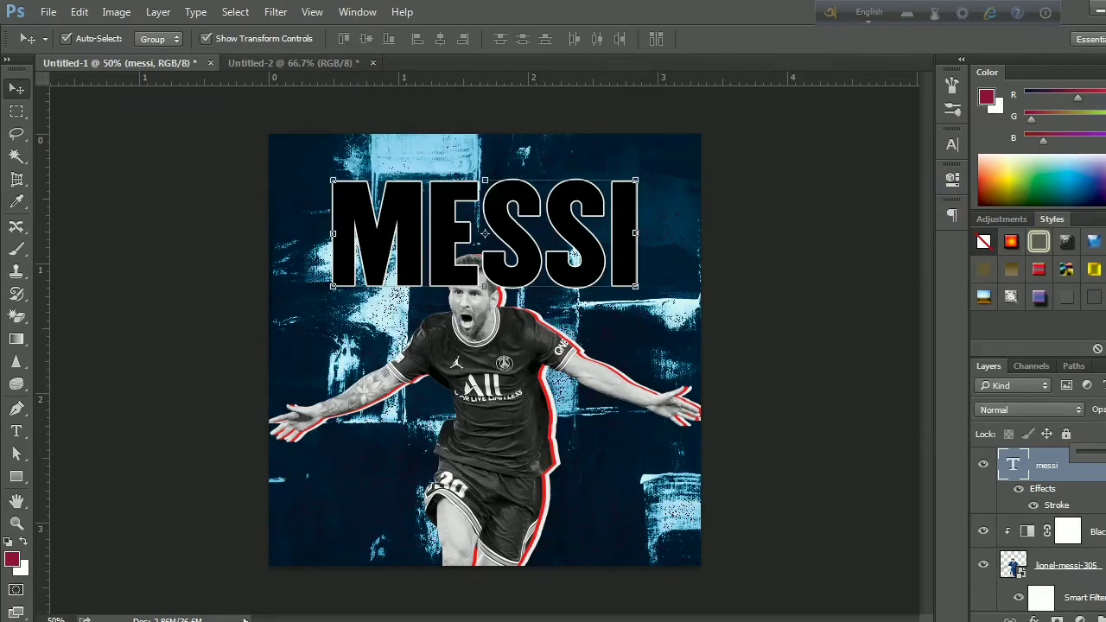
Make the MESSI letters hollow and shift the title slightly
key("shift+0")
key("shift+0")
left_click(859, 294)
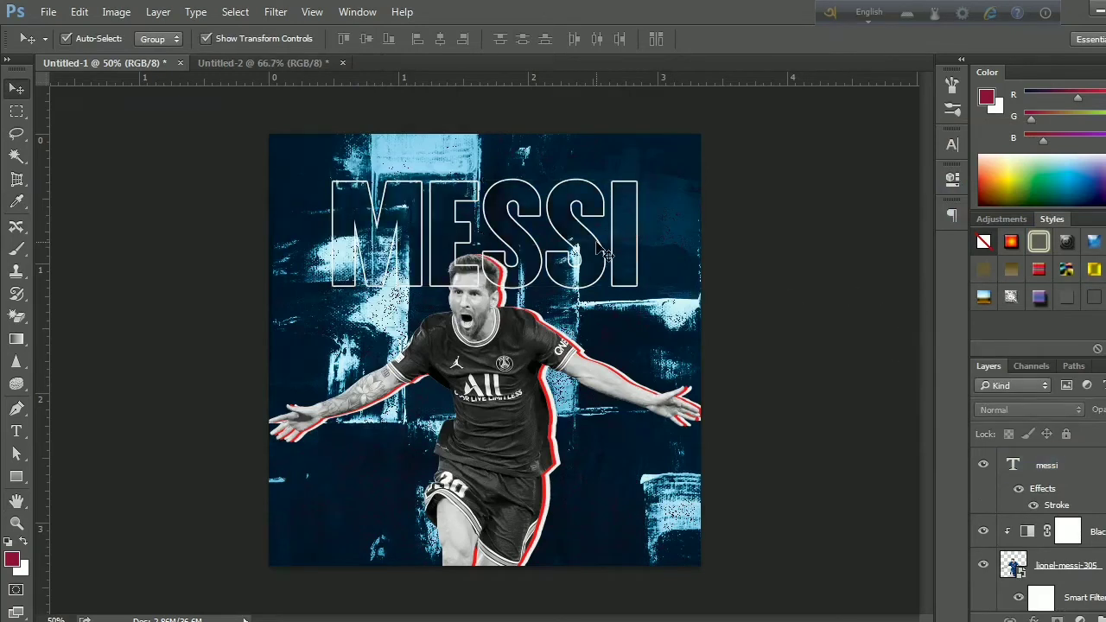
left_click_drag(605, 252, 603, 243)
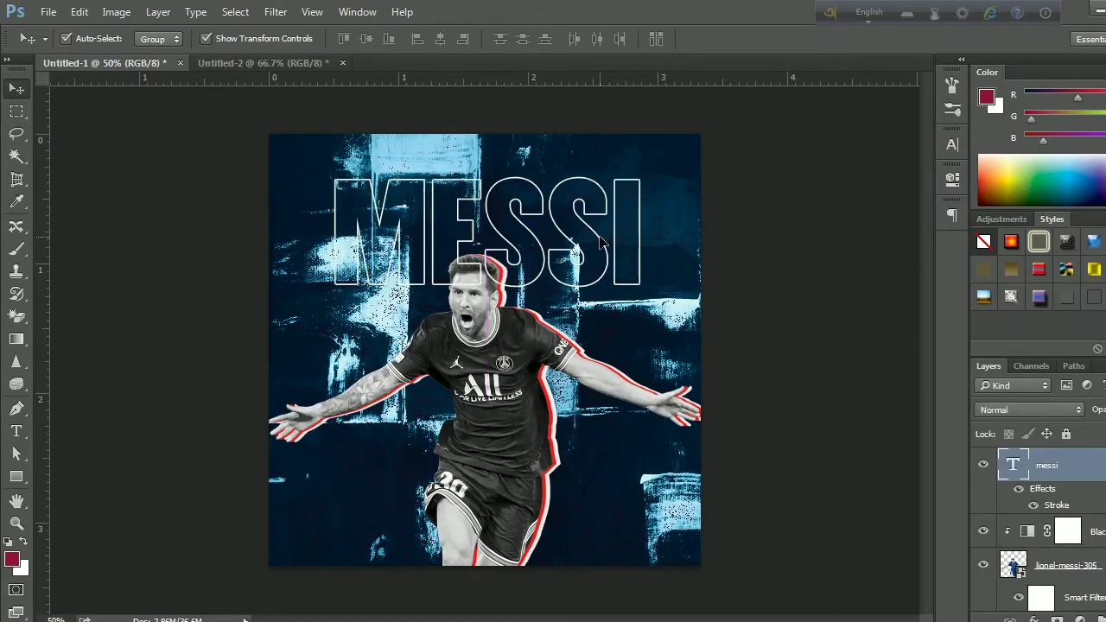
Raise the MESSI text layer to the top of the stack and duplicate it
key("ctrl+bracketleft")
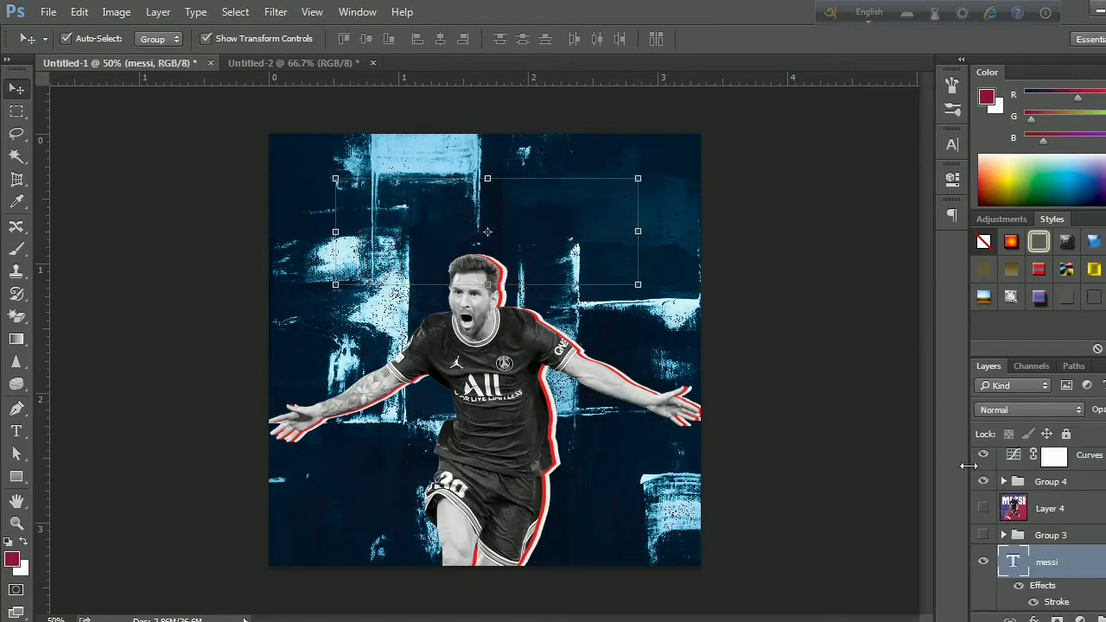
key("ctrl+bracketright")
key("ctrl+bracketleft")
key("ctrl+bracketright")
key("ctrl+bracketright")
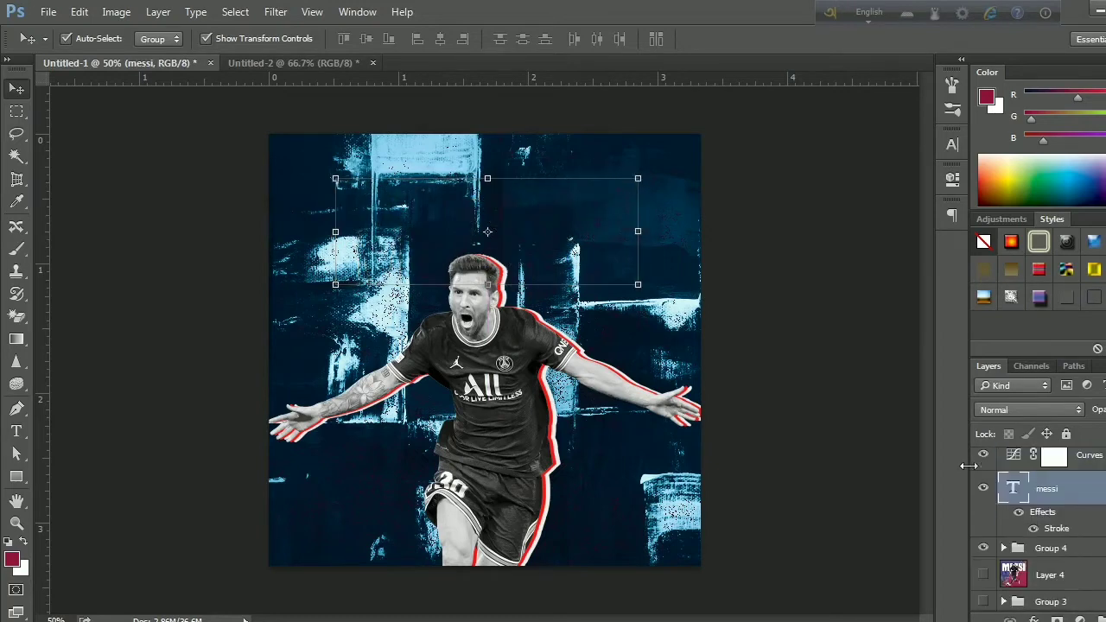
key("ctrl+bracketright")
key("ctrl+bracketright")
key("ctrl+bracketright")
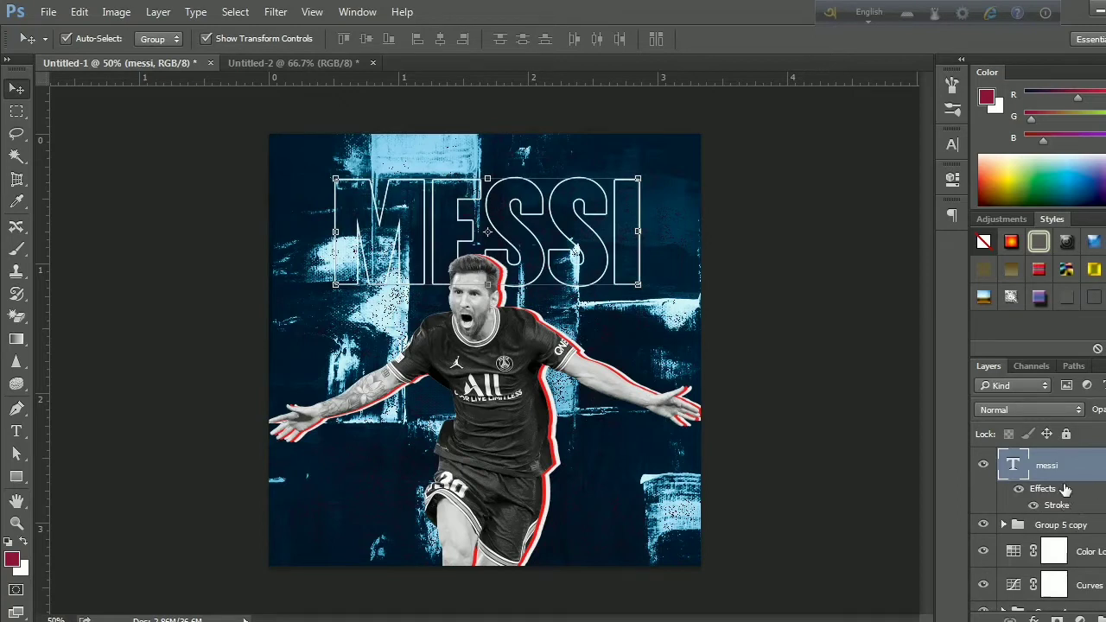
key("ctrl+j")
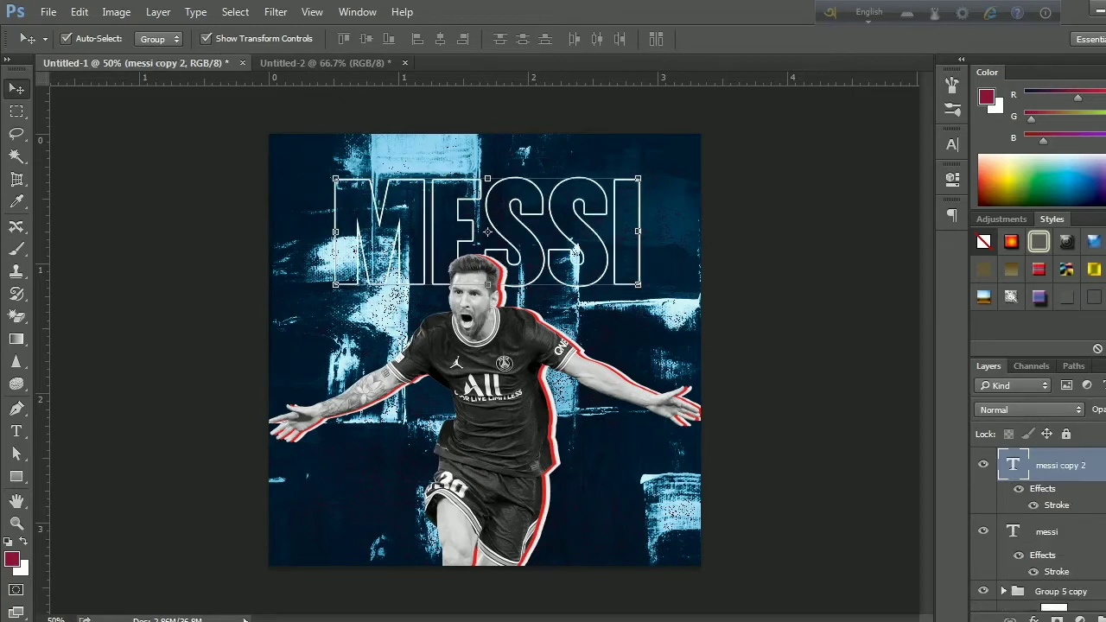
Place the MESSI copy below the original with a red #ea1919 stroke, offset slightly right
left_click_drag(1060, 465, 1103, 581)
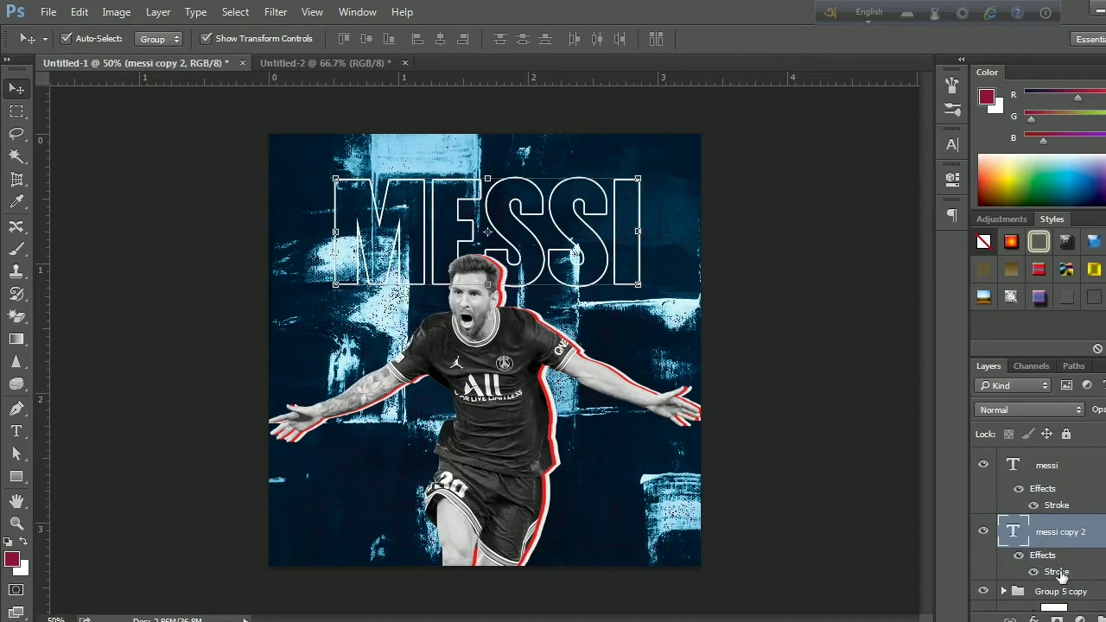
double_click(1057, 572)
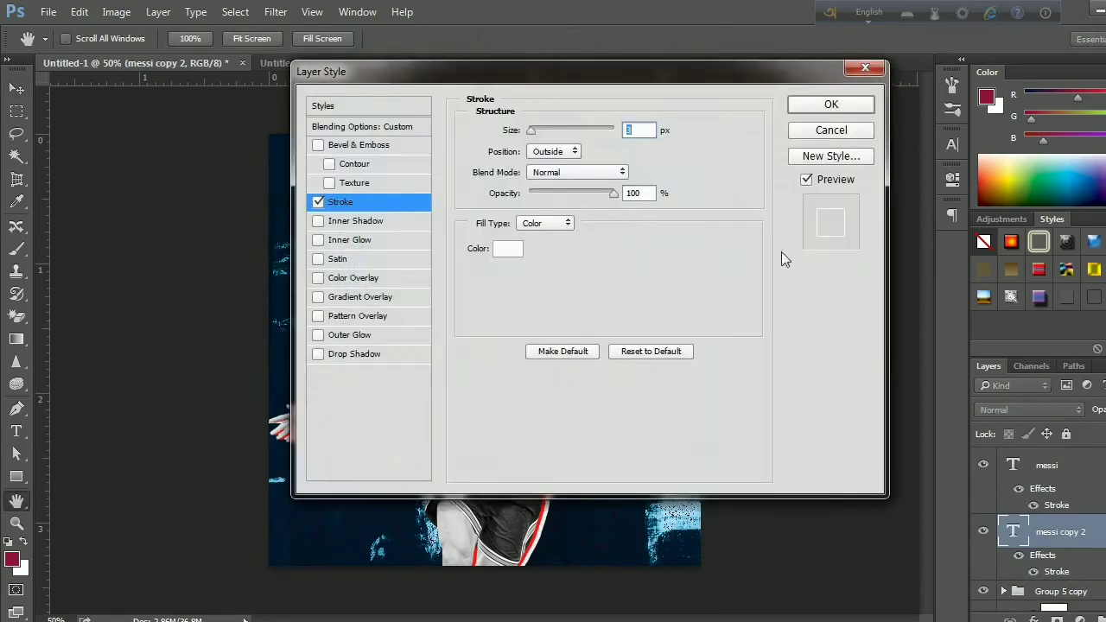
left_click(508, 249)
type("ea1919")
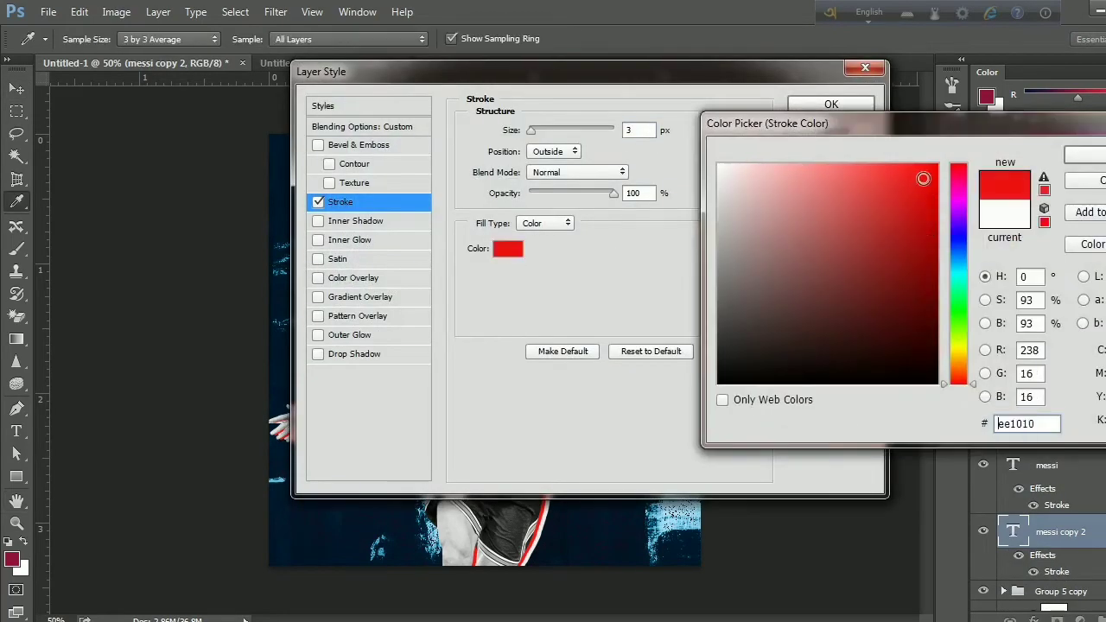
key("Return")
left_click(846, 110)
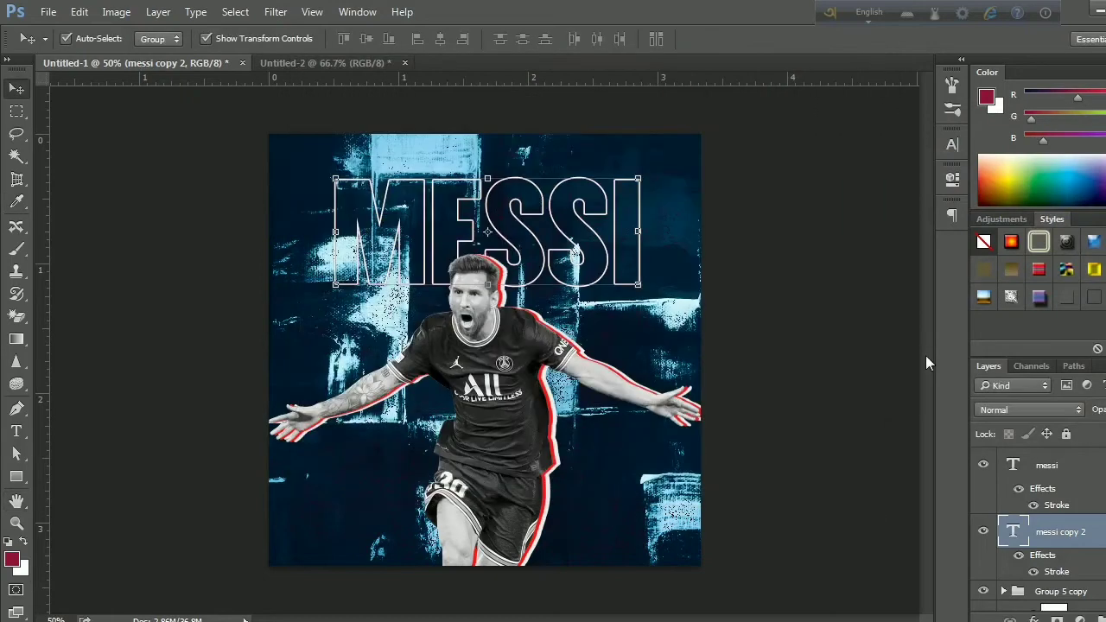
key("shift+Right")
key("Left")
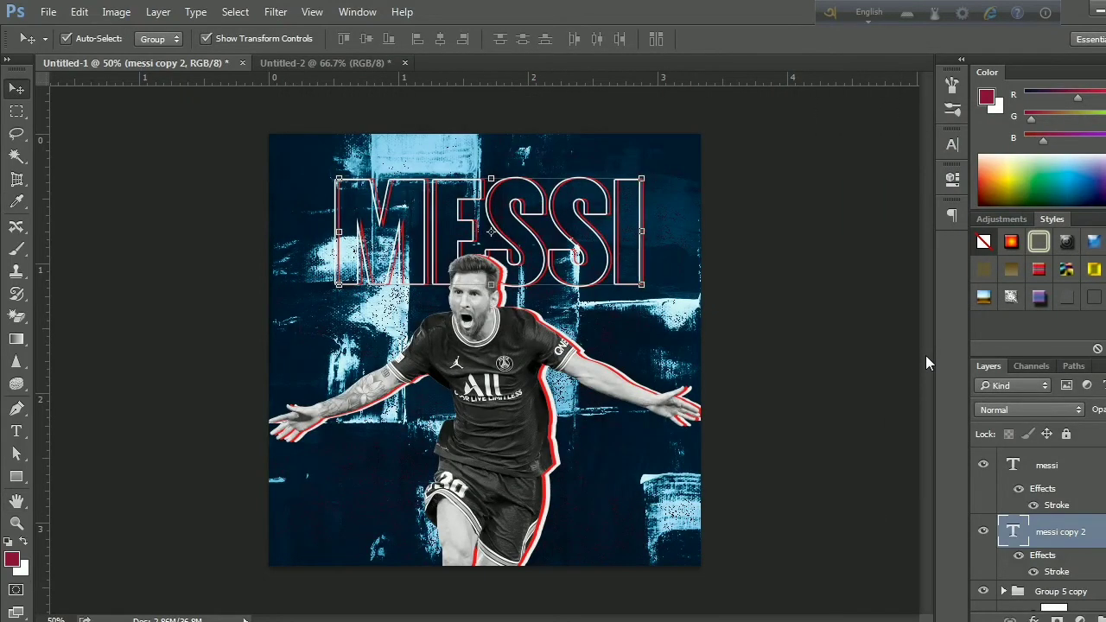
key("Left")
key("Left")
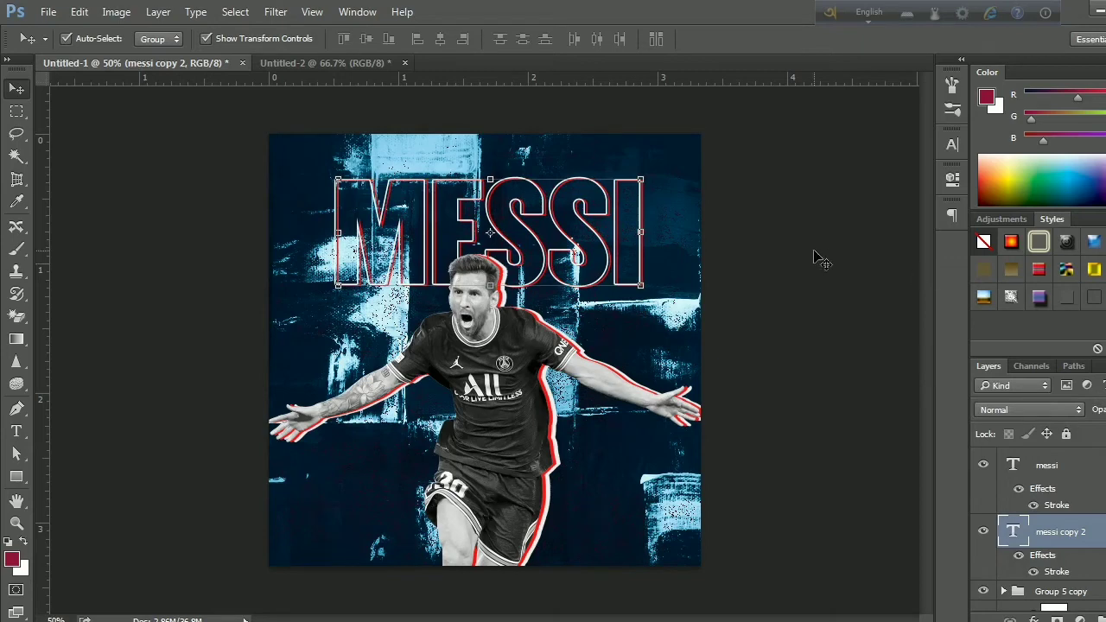
Duplicate the original MESSI layer and try a light cyan text colour
left_click(1047, 467)
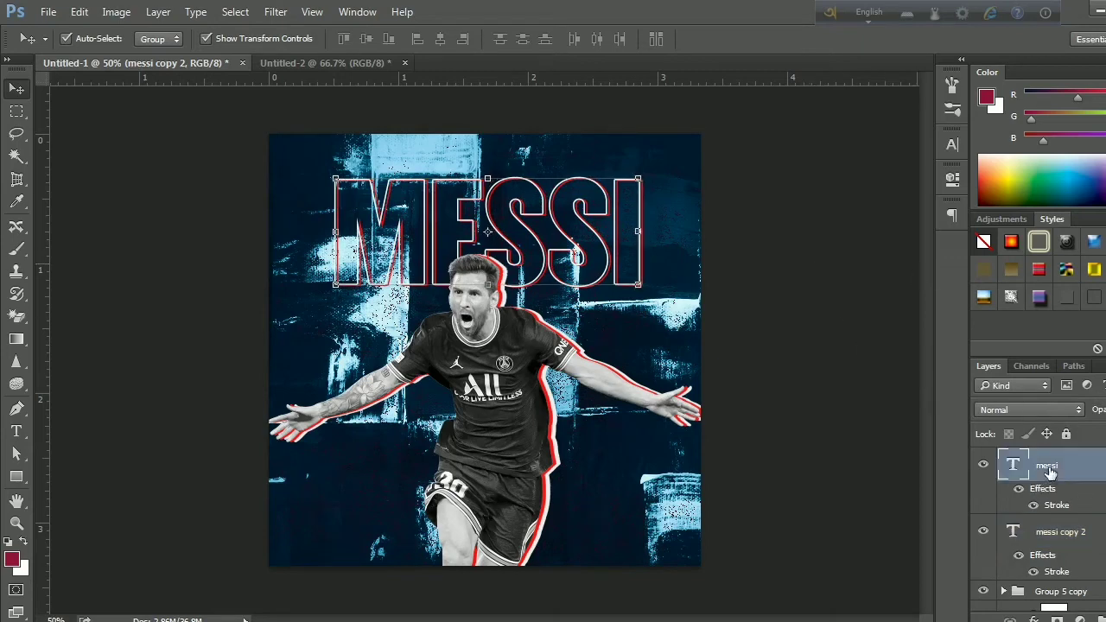
key("ctrl+j")
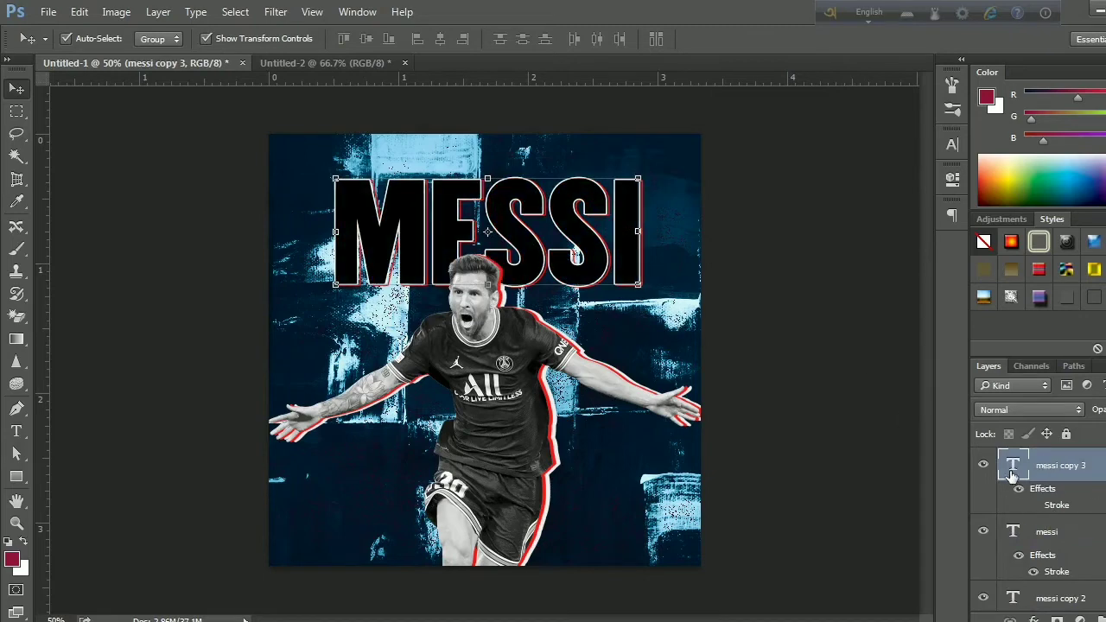
left_click(952, 145)
left_click(908, 251)
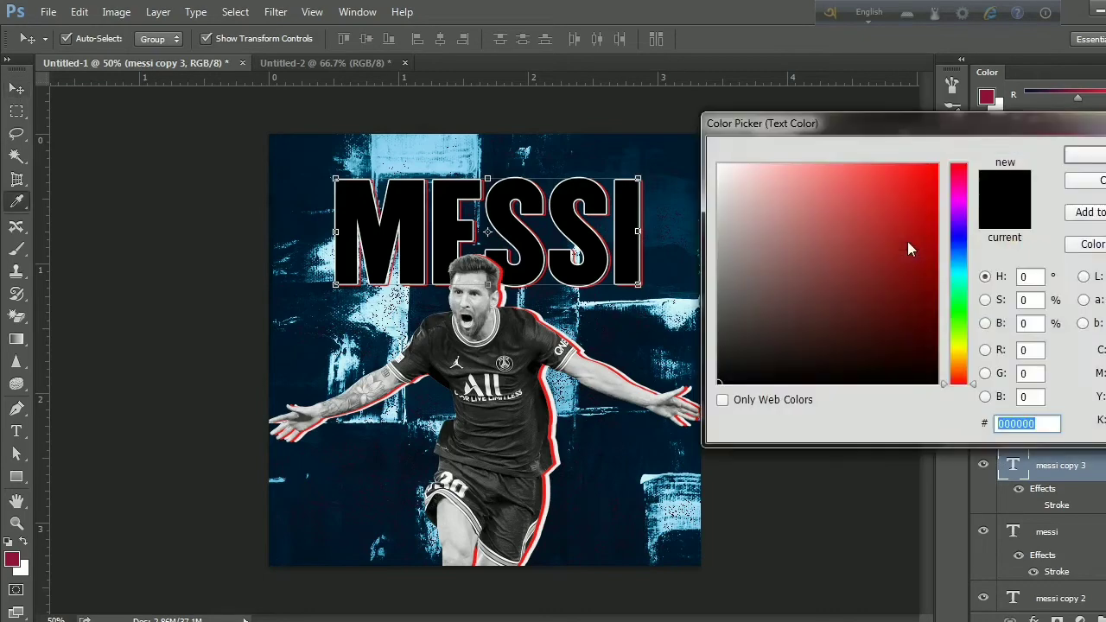
left_click(686, 305)
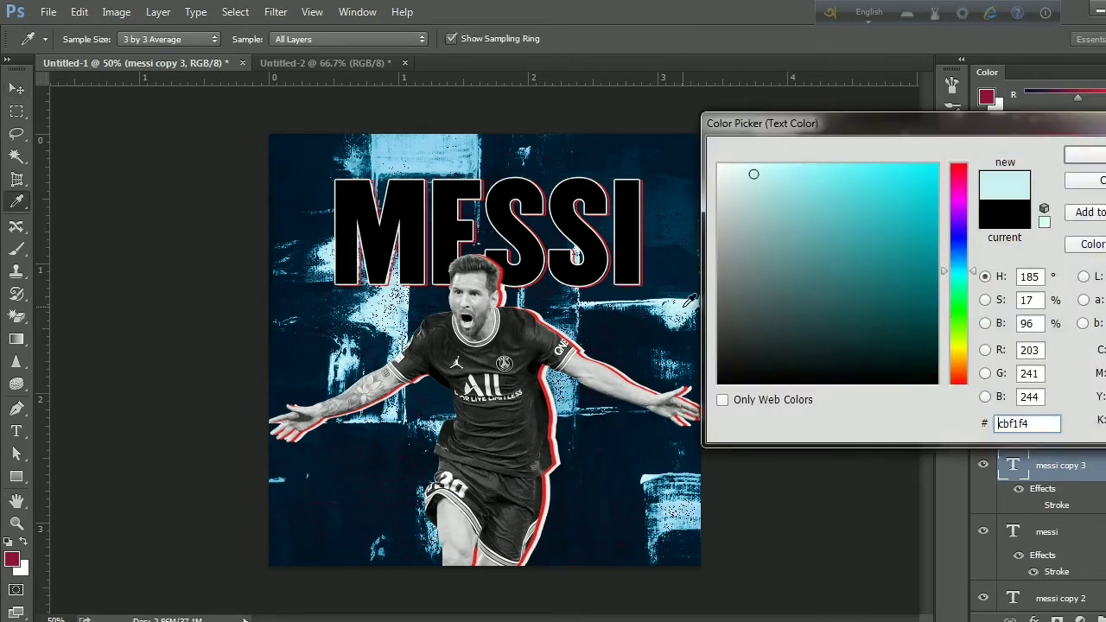
left_click(1074, 156)
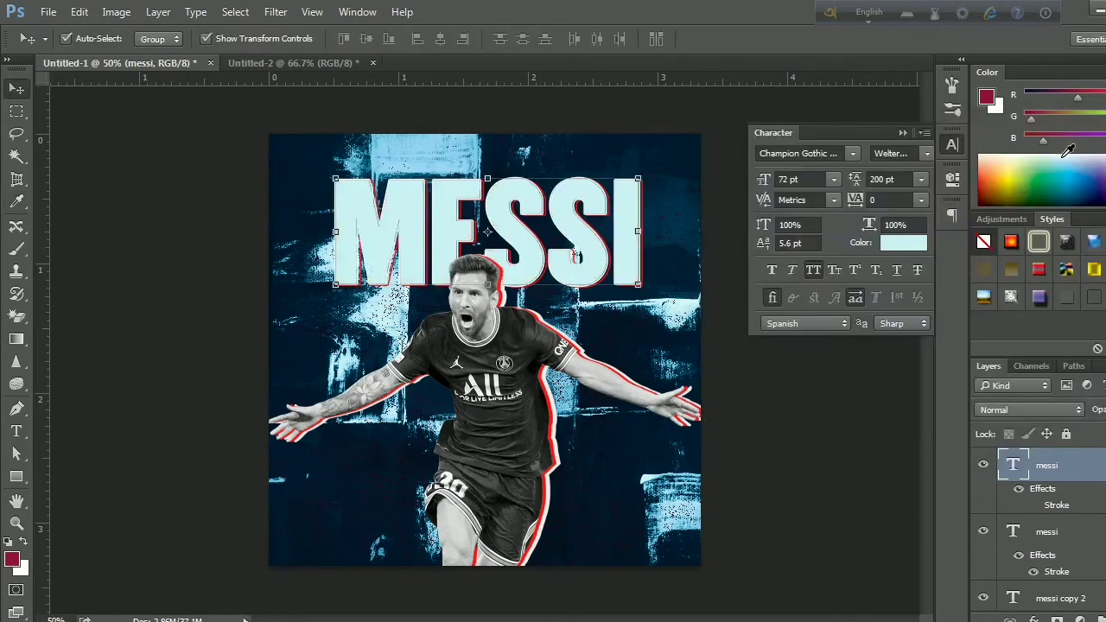
Change the duplicate's text colour to pale mint green (about #c6f3d0)
left_click(892, 249)
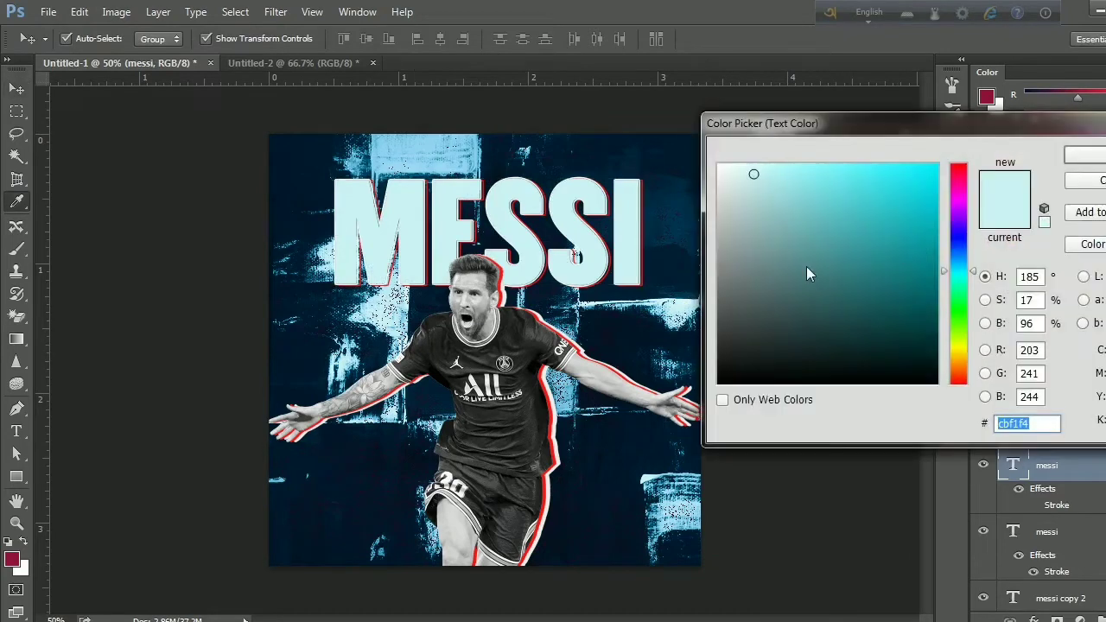
left_click(484, 278)
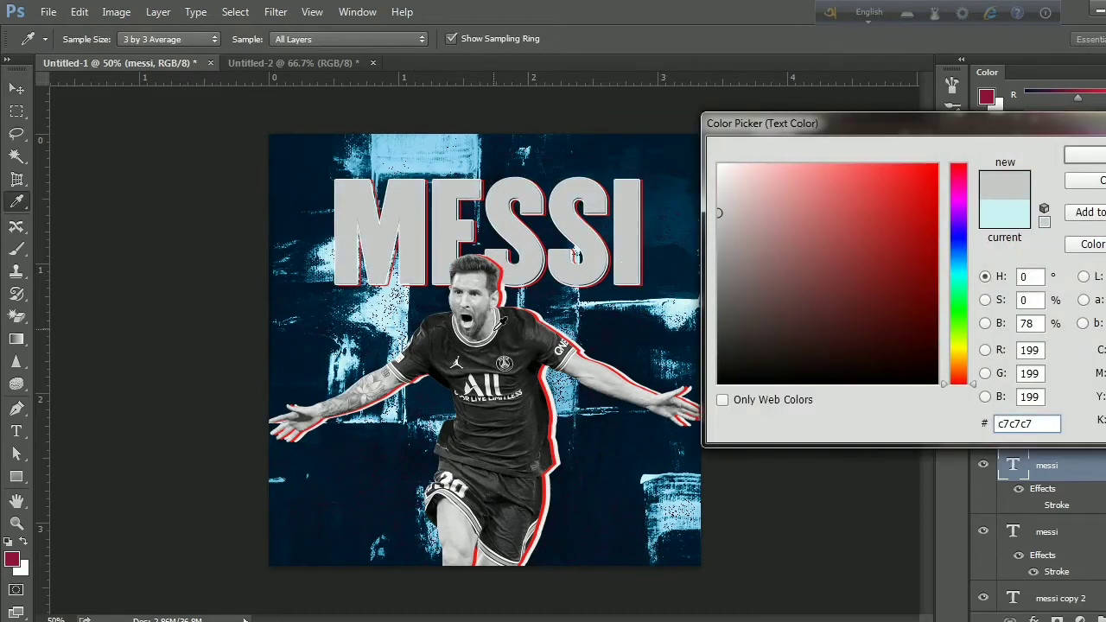
left_click(493, 320)
left_click(517, 329)
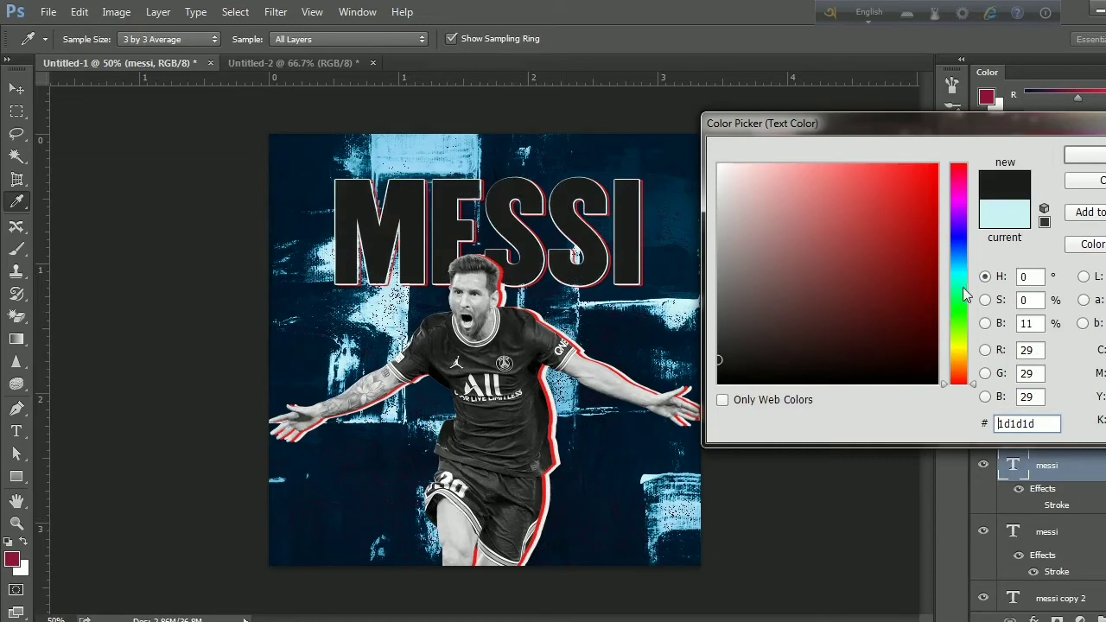
mouse_move(963, 287)
left_mouse_down()
mouse_move(960, 326)
mouse_move(959, 303)
left_mouse_up()
left_click(758, 177)
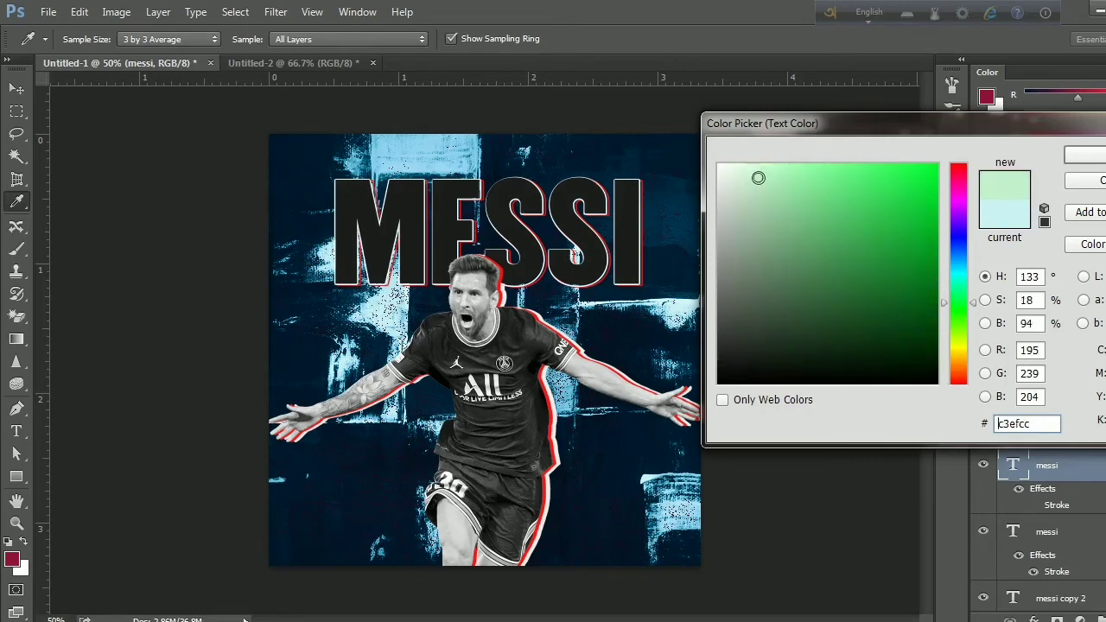
left_click(758, 174)
left_click(1093, 160)
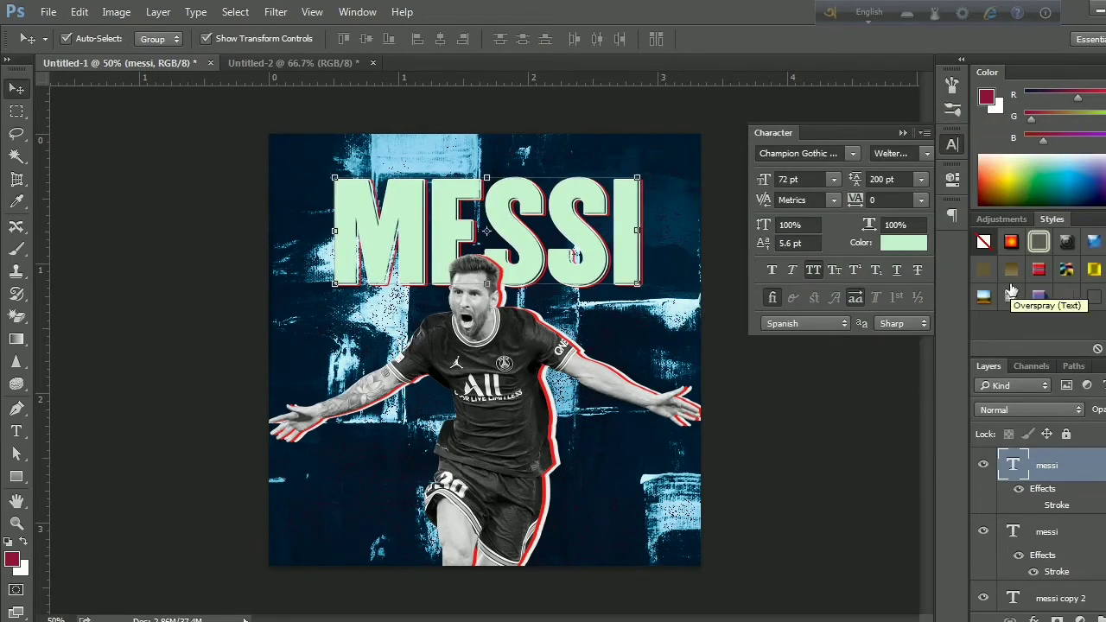
Select all three MESSI title layers and nudge them together right and down
left_click(1063, 597, "shift")
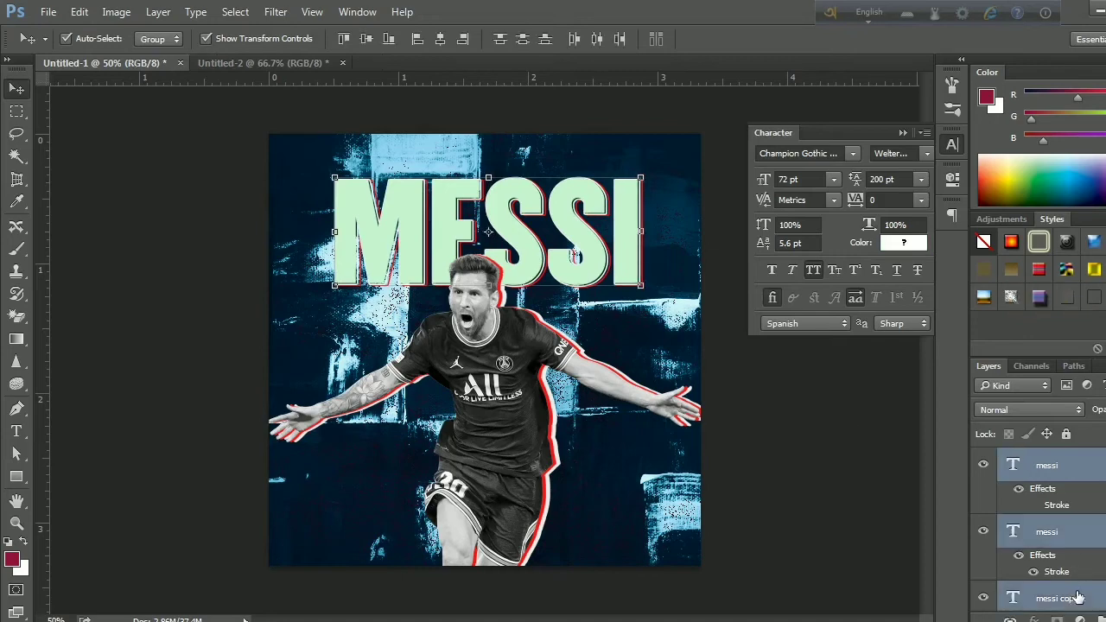
key("shift+Right")
key("shift+Down")
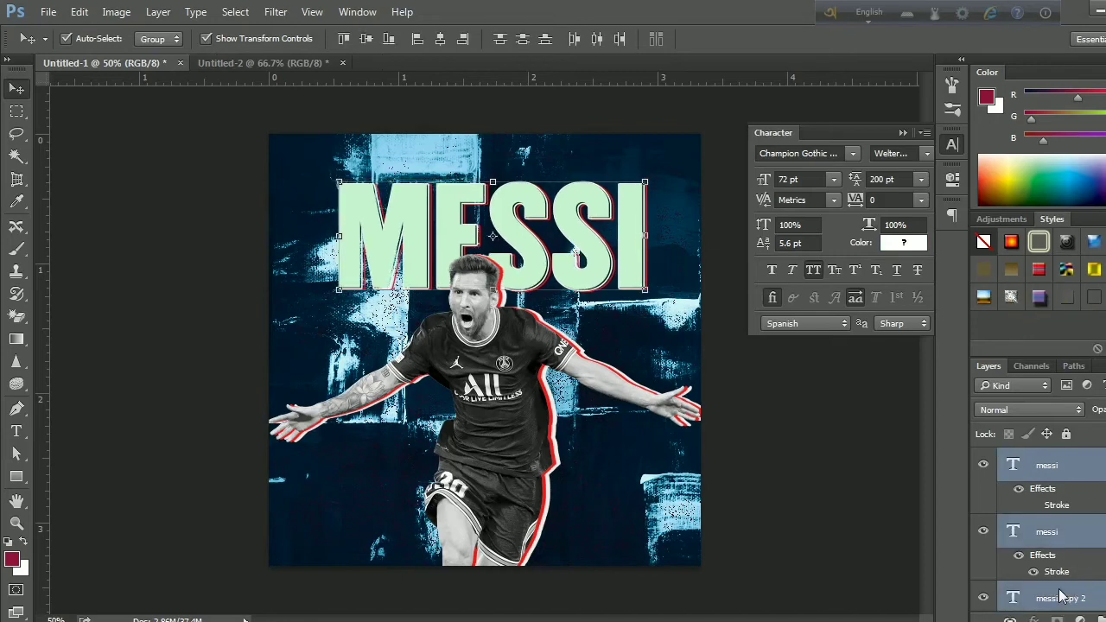
key("shift+Left")
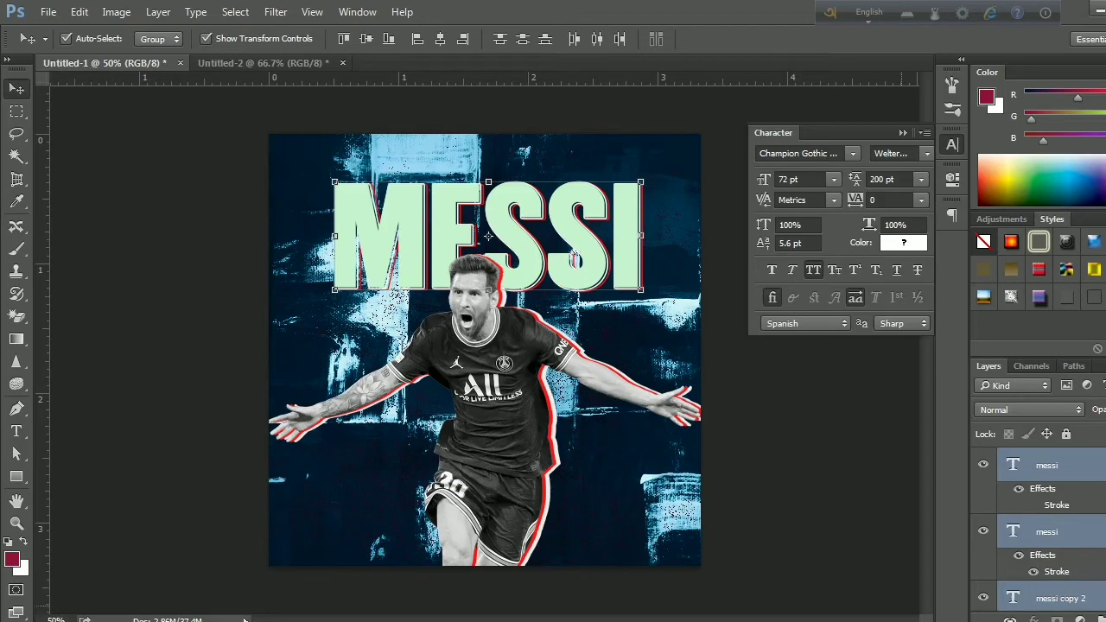
Toggle the Black & White adjustment to compare, then target its mask
left_click(194, 235)
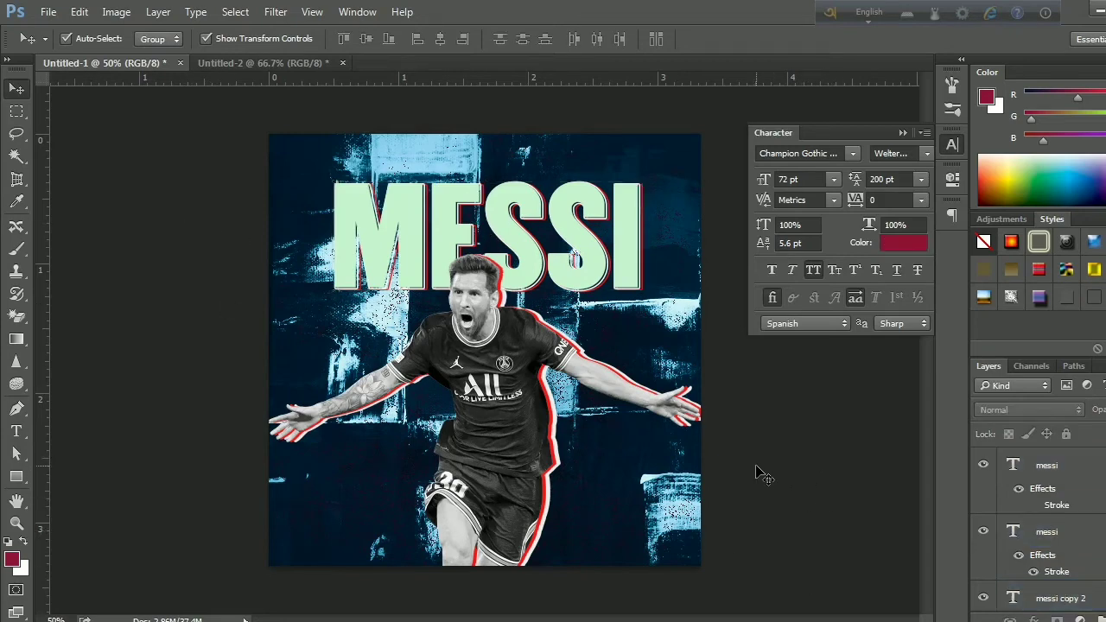
scroll(1070, 484, "down", 3)
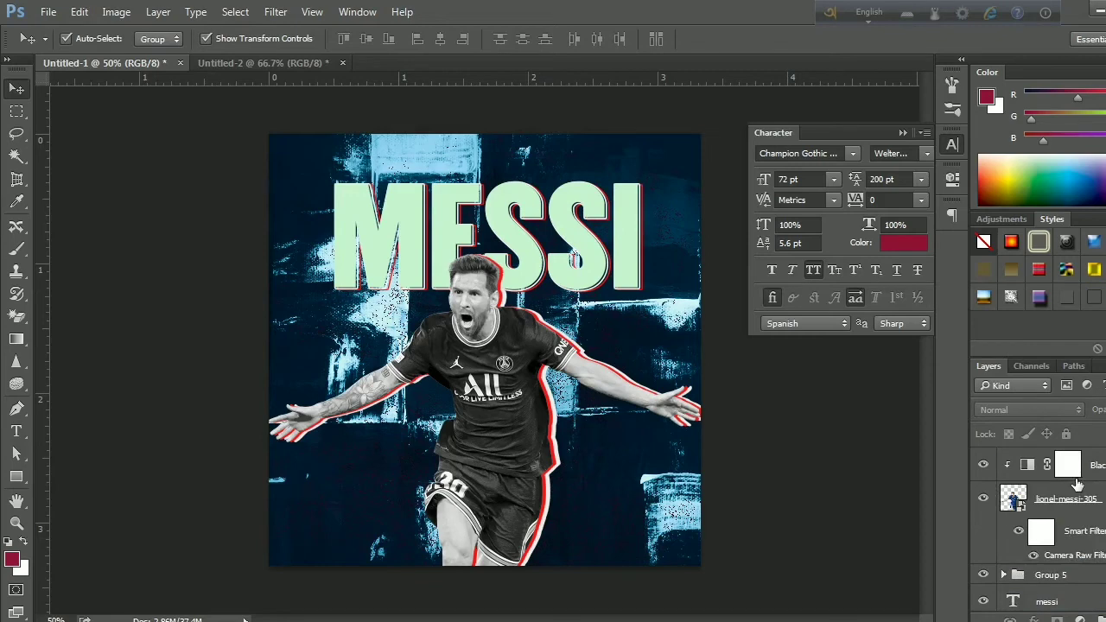
left_click(986, 465)
left_click(985, 465)
left_click(1069, 465)
Add a Color Lookup adjustment loaded with the Fuji ETERNA 3DLUT
left_click(1081, 619)
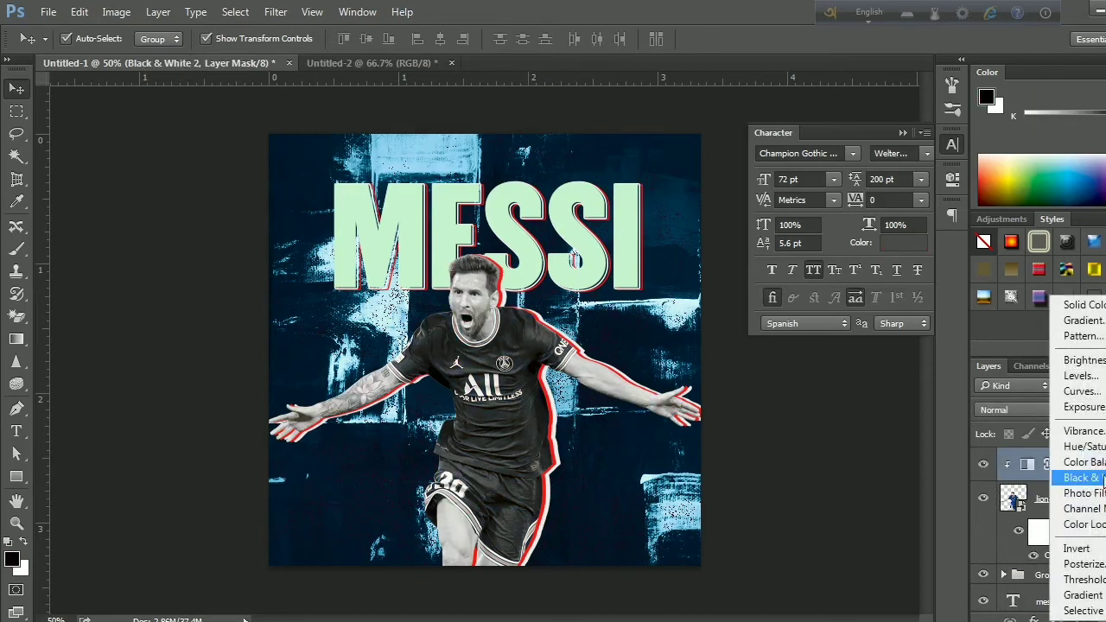
left_click(1076, 528)
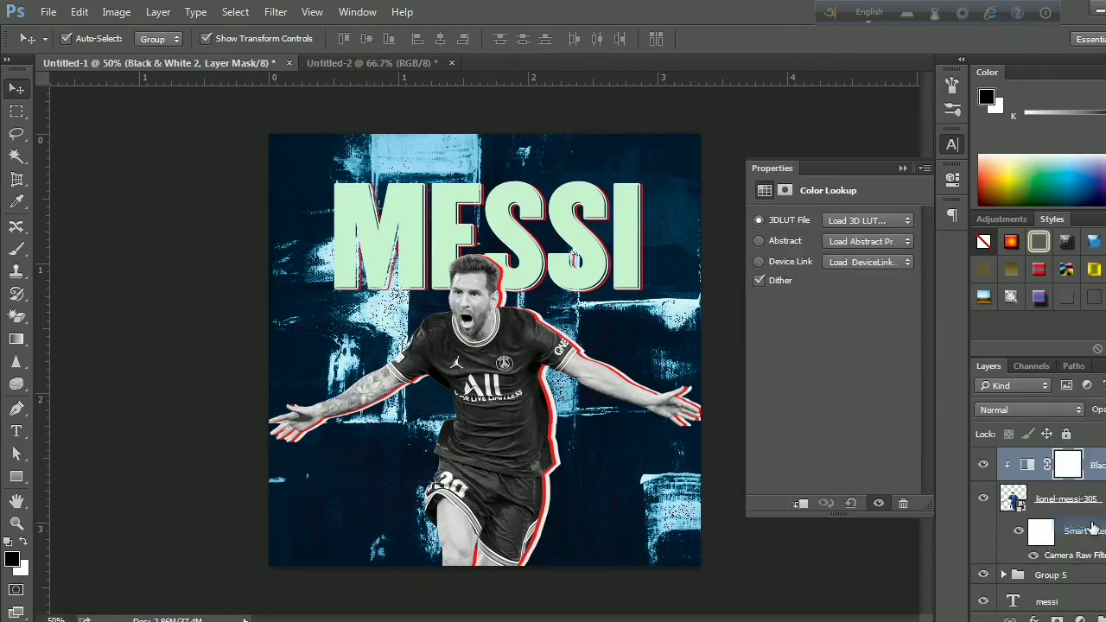
left_click(855, 223)
left_click(874, 440)
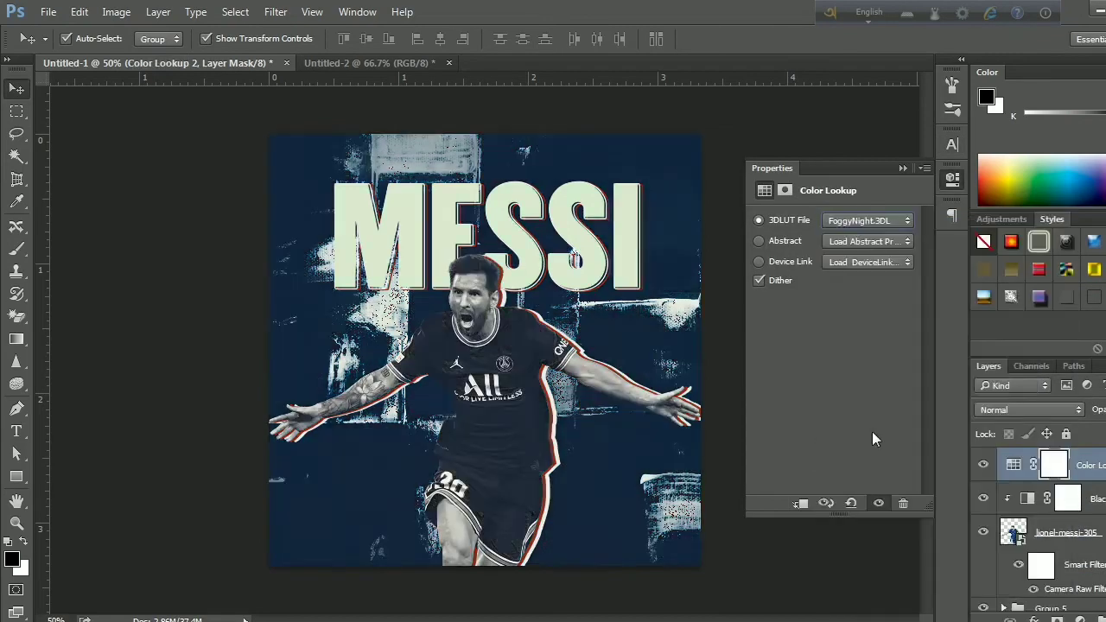
key("Down")
key("Down")
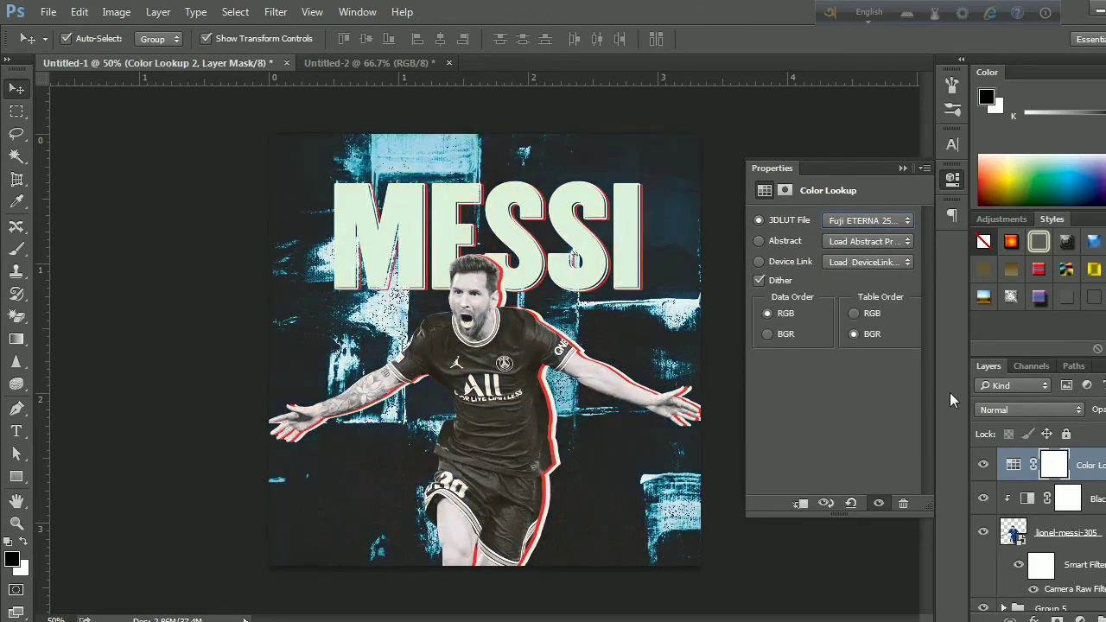